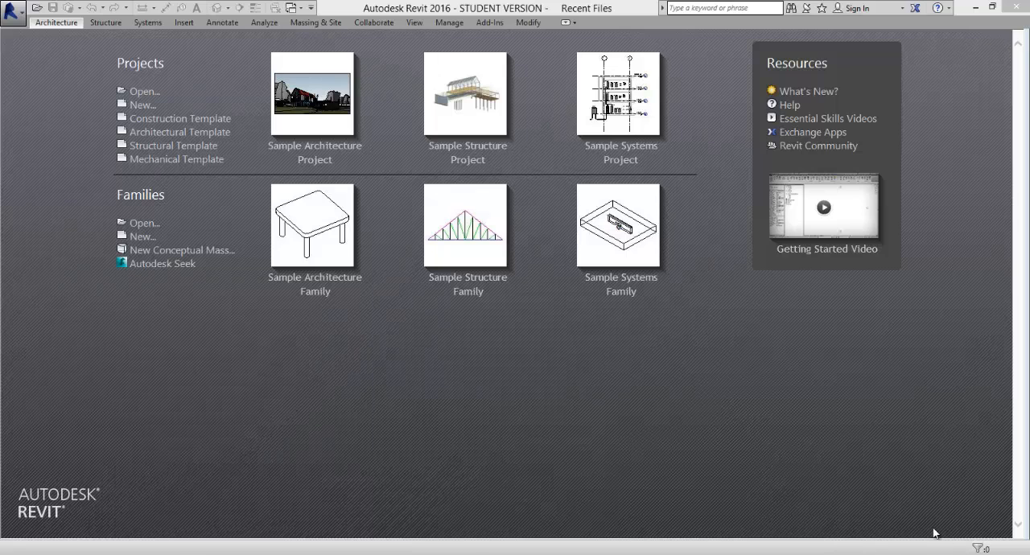
- Create a new family from the Generic Model template
click(138, 239)
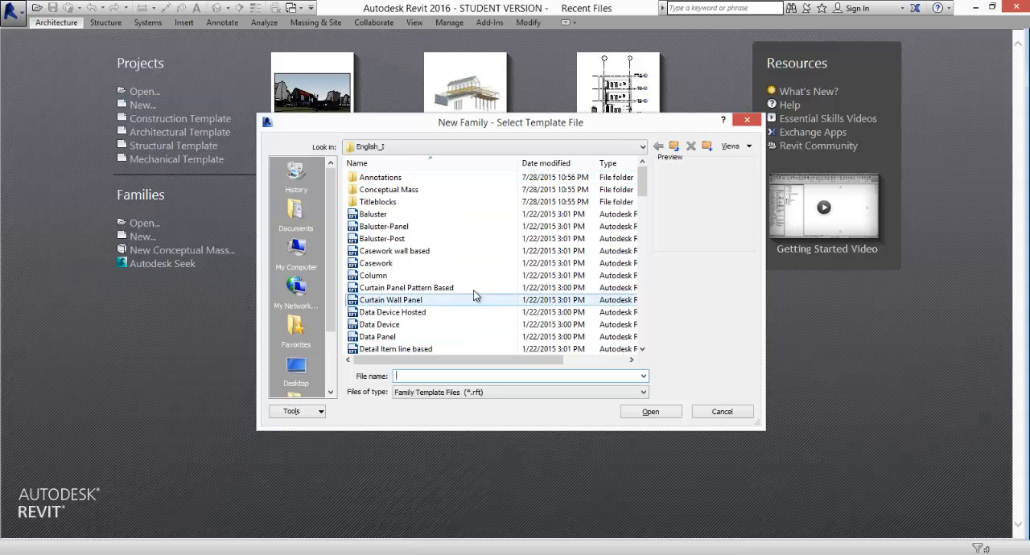
mouse_move(644, 186)
mouse_down()
mouse_move(641, 330)
mouse_move(648, 182)
mouse_up()
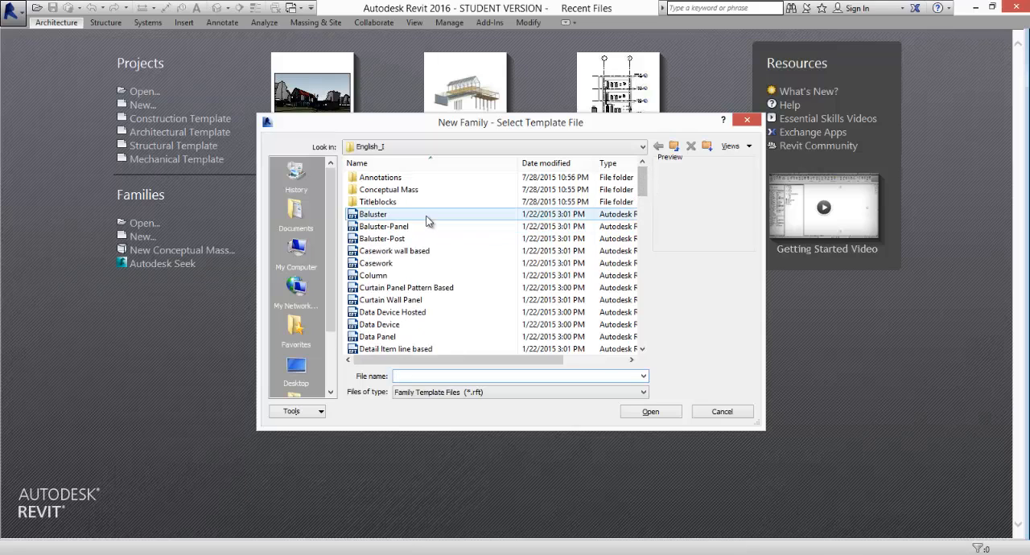
mouse_move(643, 190)
mouse_down()
mouse_move(641, 233)
mouse_move(643, 222)
mouse_up()
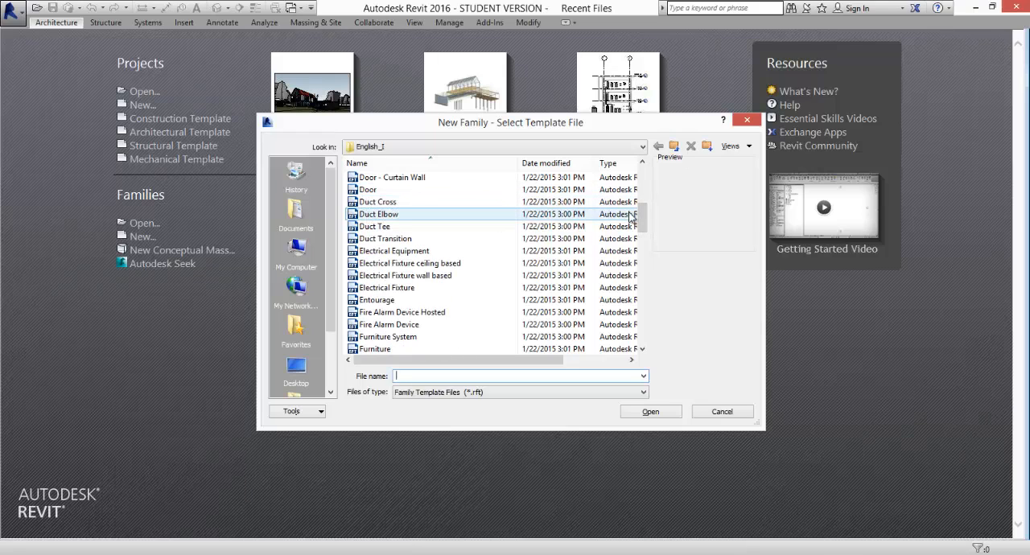
drag(644, 220, 642, 254)
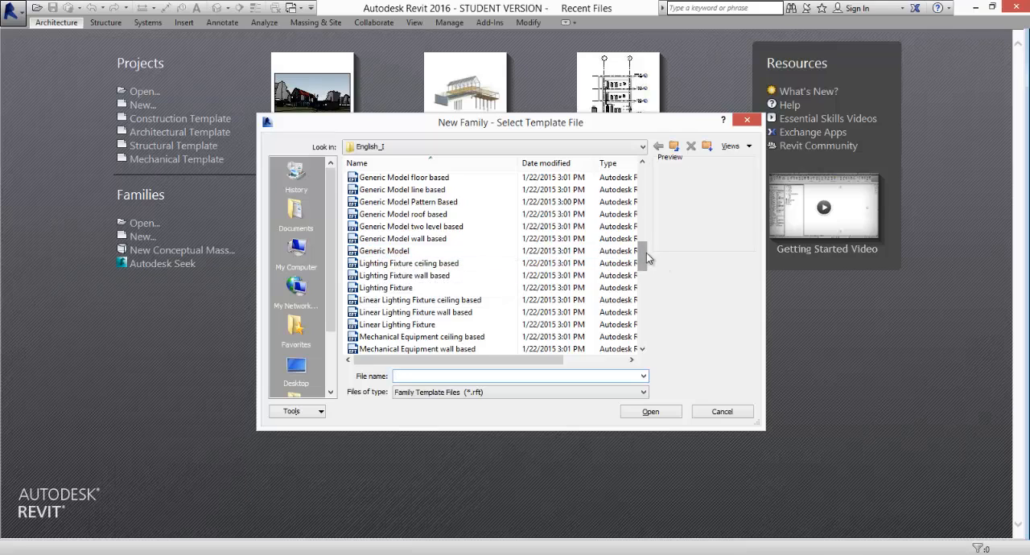
drag(644, 258, 648, 247)
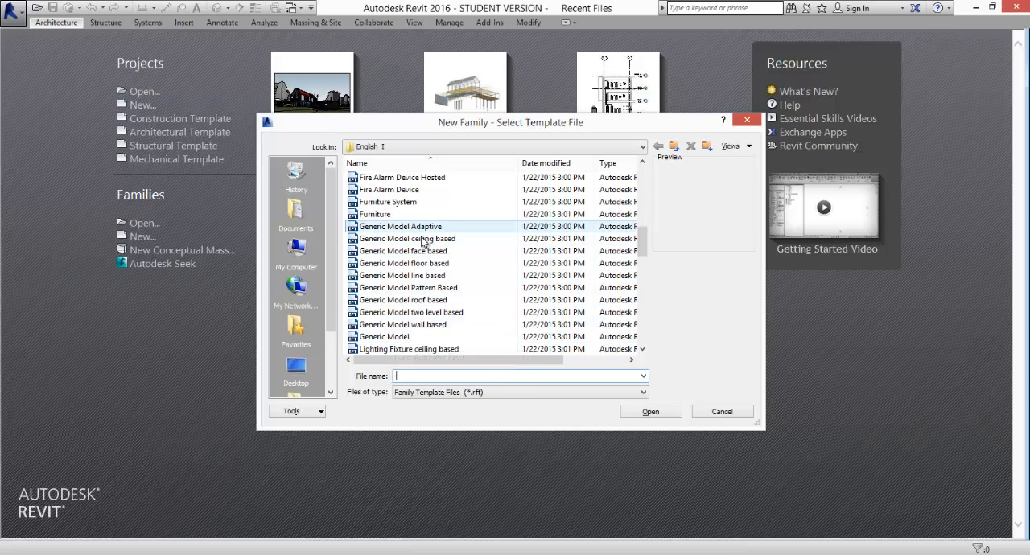
click(398, 338)
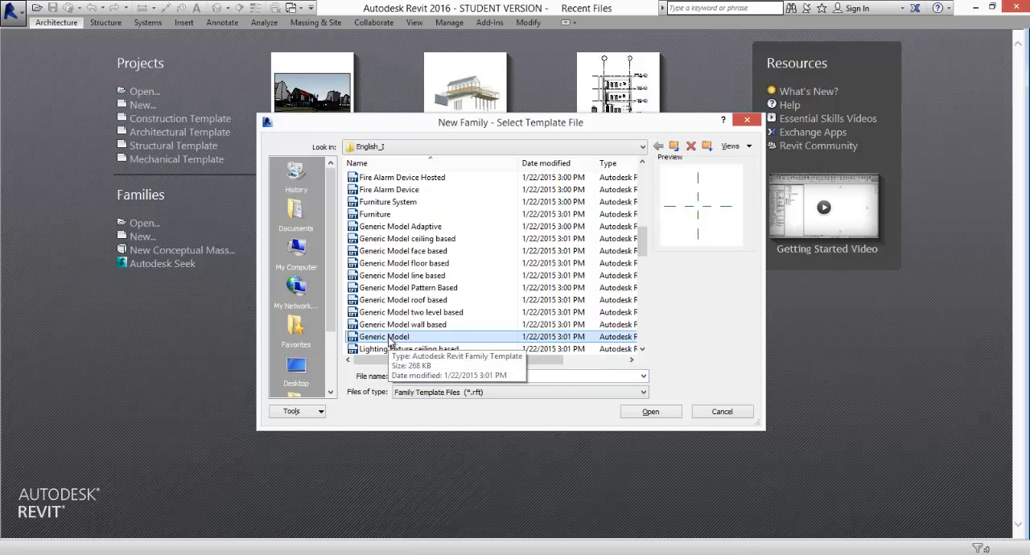
double_click(390, 337)
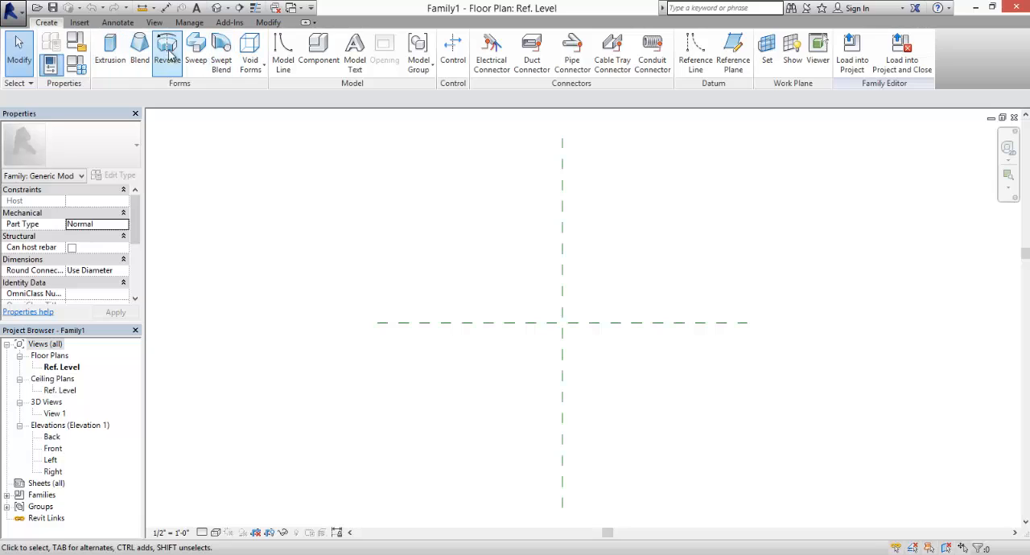
click(256, 72)
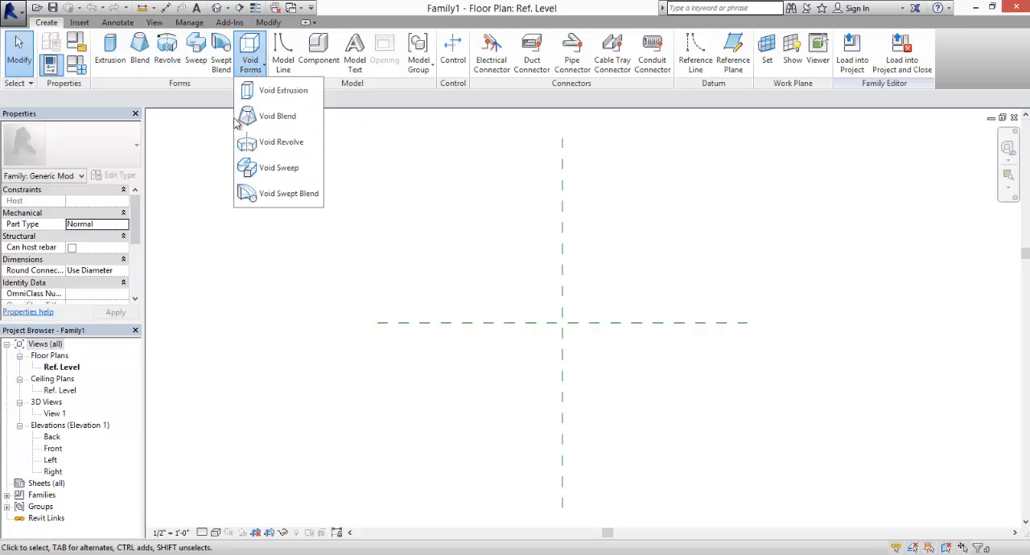
click(291, 243)
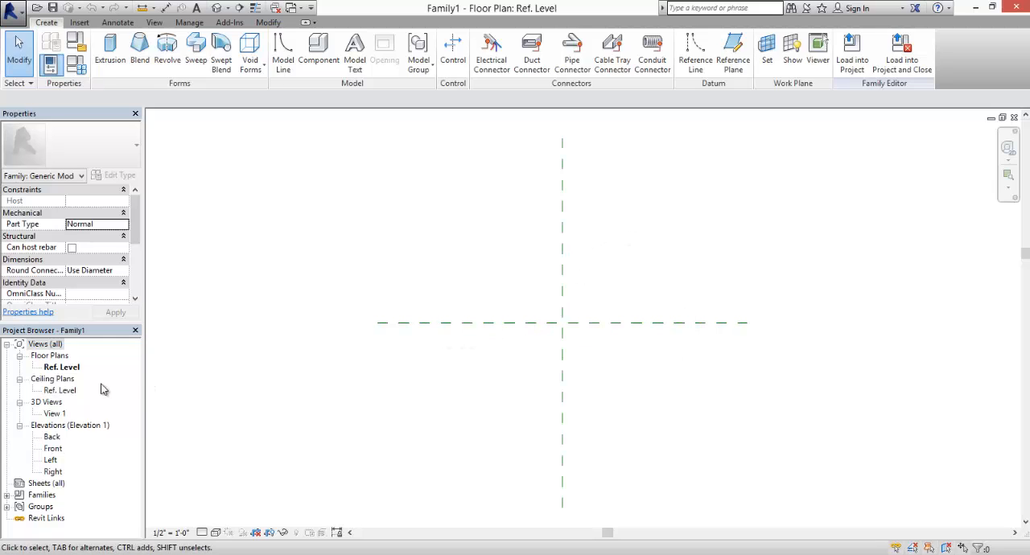
- Examine the reference level and center plane in the Front elevation, and return to the Ref. Level floor plan
double_click(53, 449)
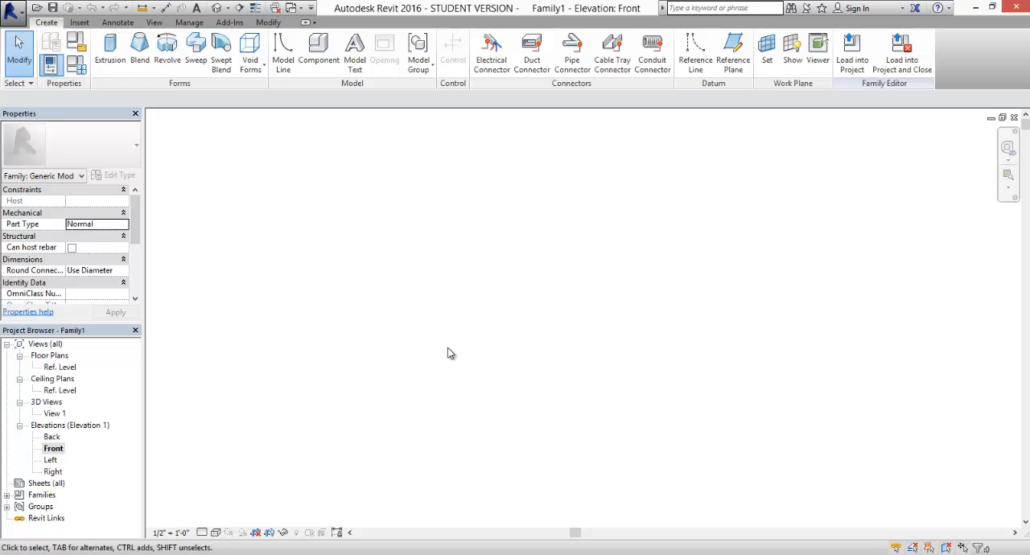
middle_click(457, 358)
middle_click(457, 358)
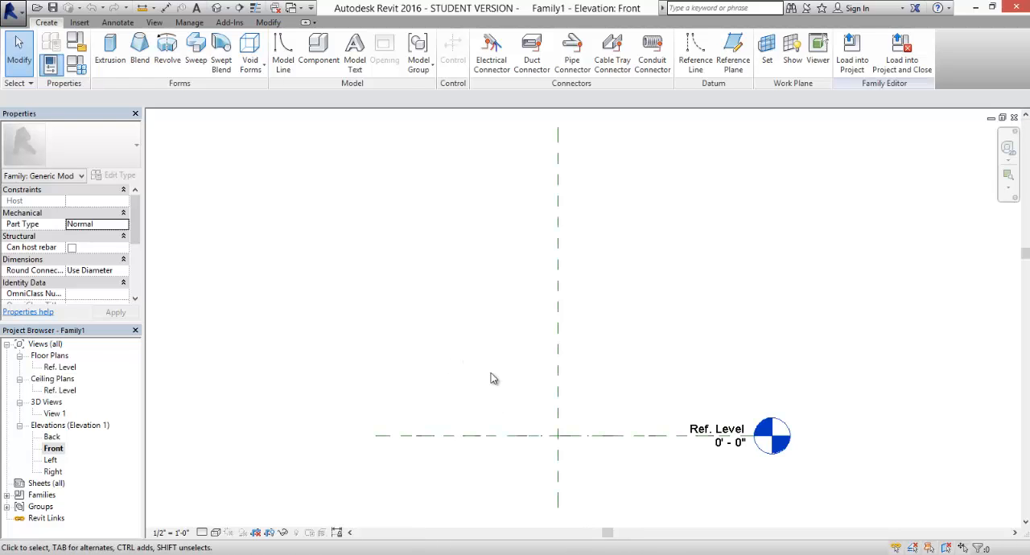
middle_drag(483, 347, 456, 366)
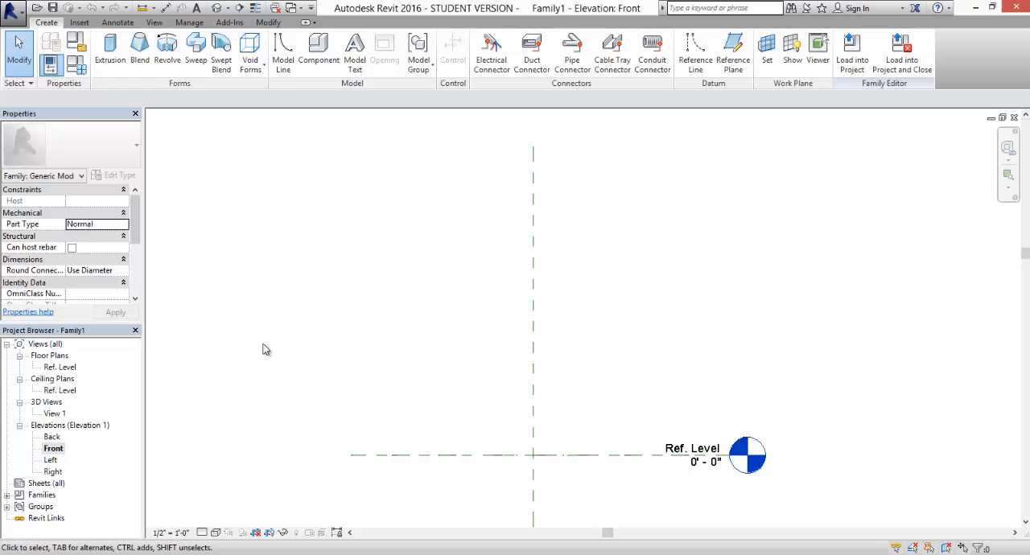
double_click(60, 367)
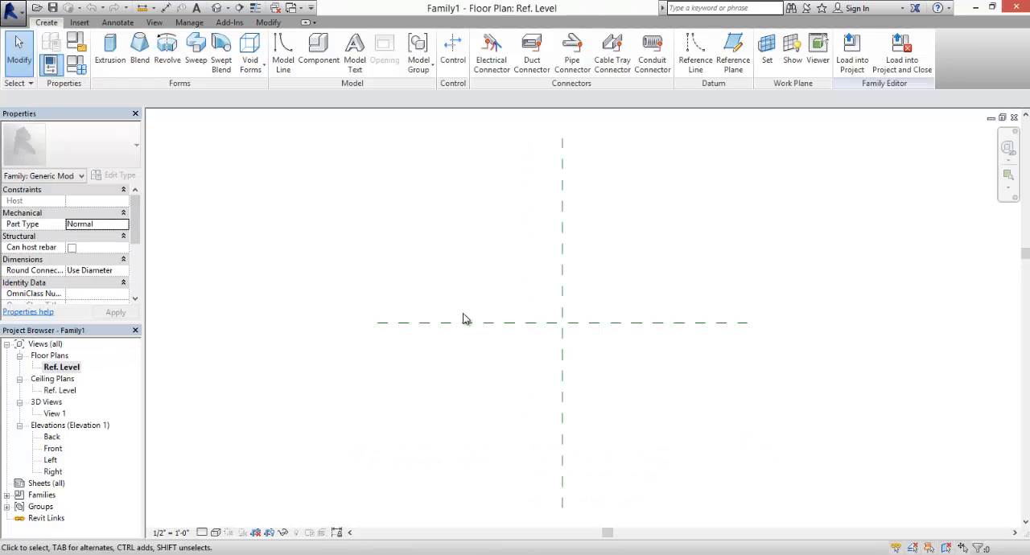
- Create a solid extrusion from a rectangle about 5'-2" wide and 4'-10" high around the intersection of the center reference planes
middle_drag(509, 273, 496, 283)
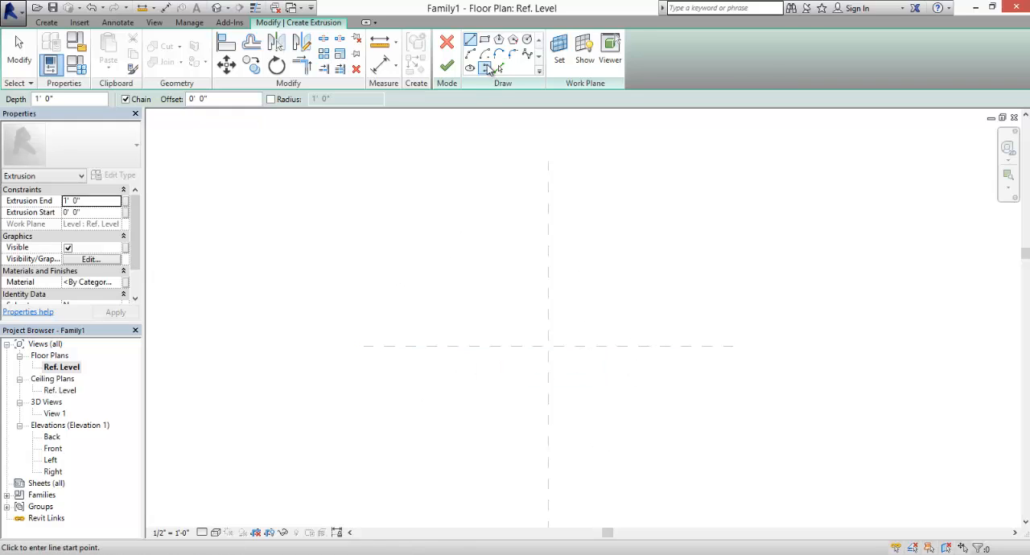
click(484, 39)
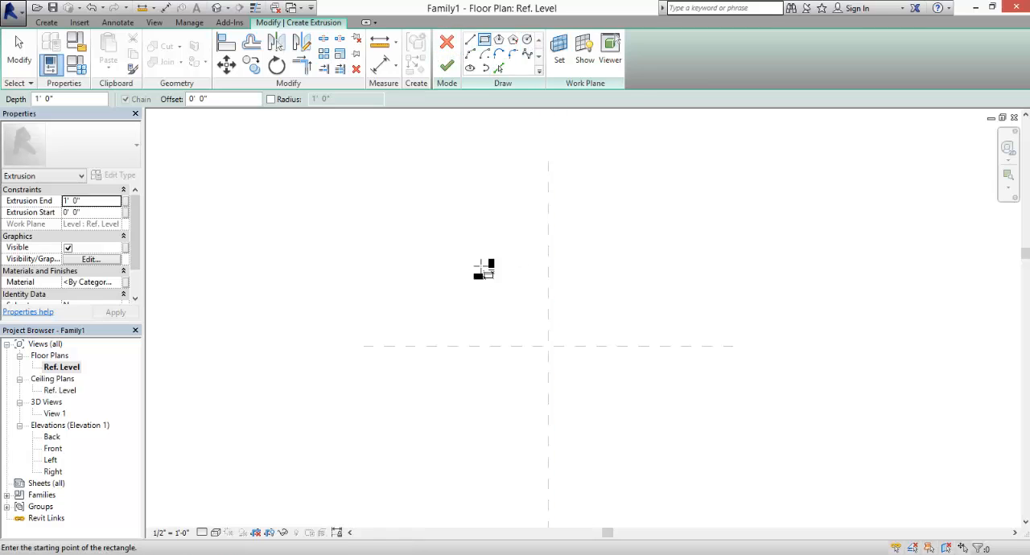
click(450, 248)
click(642, 426)
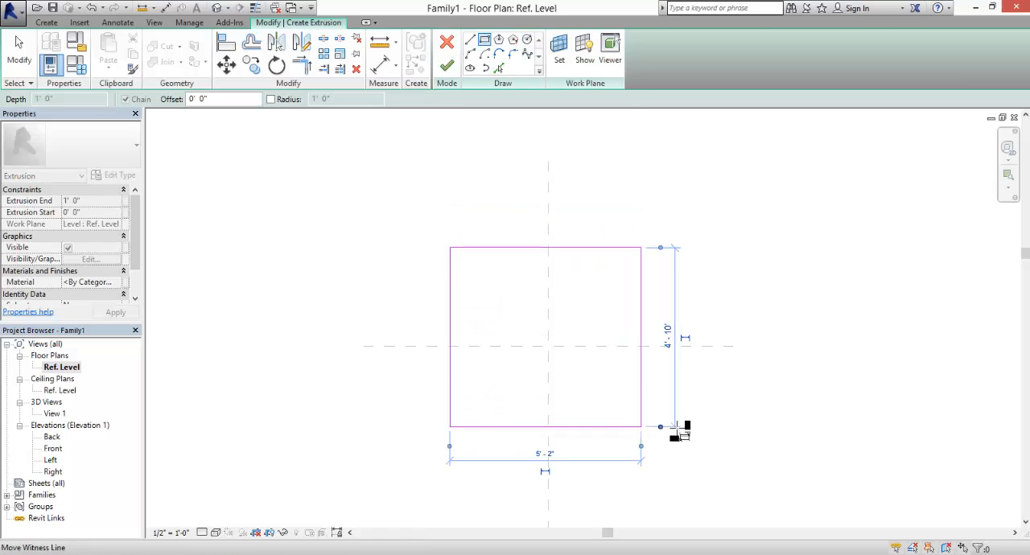
click(447, 65)
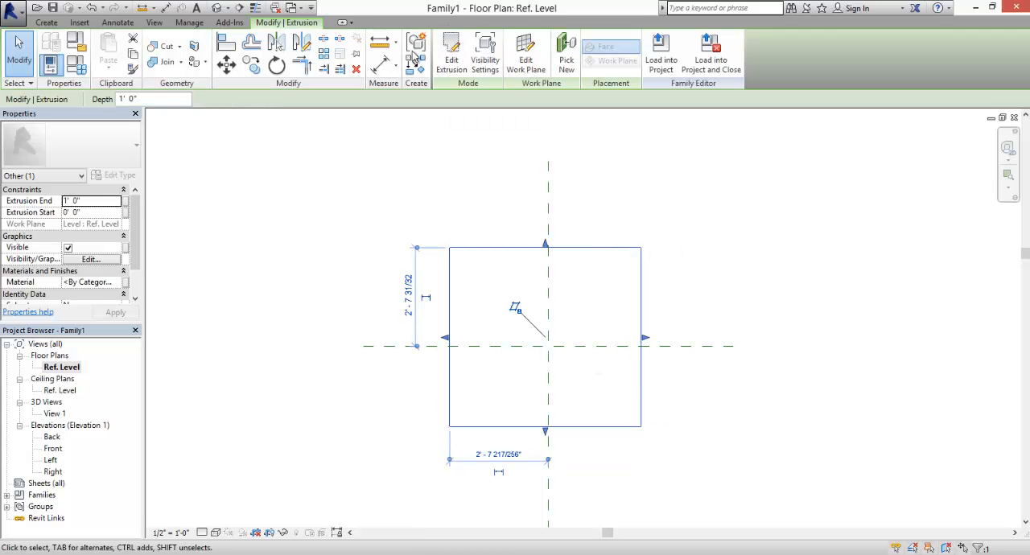
- Draw two horizontal reference planes, one about 8" above the rectangular extrusion and one about 1'-2" below it
click(46, 22)
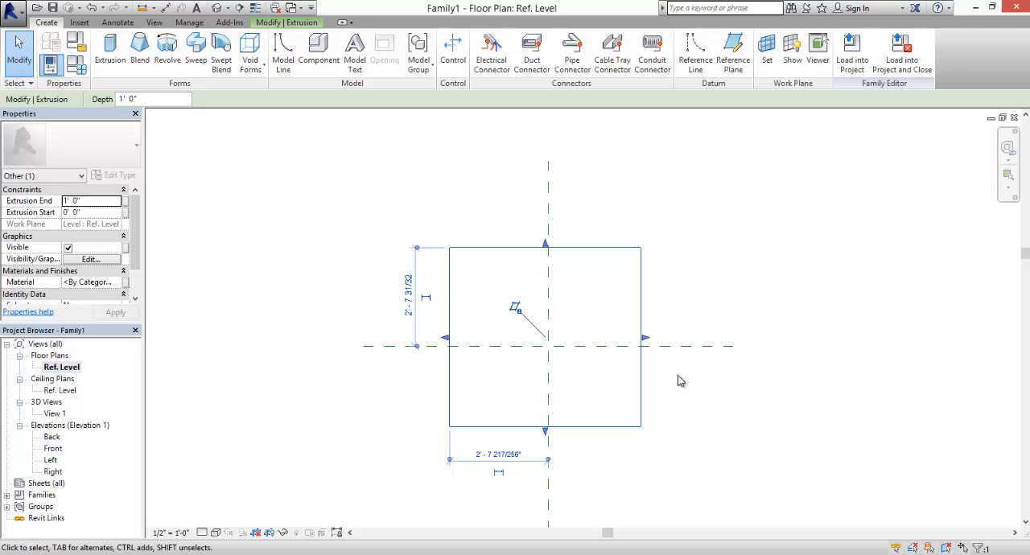
click(733, 55)
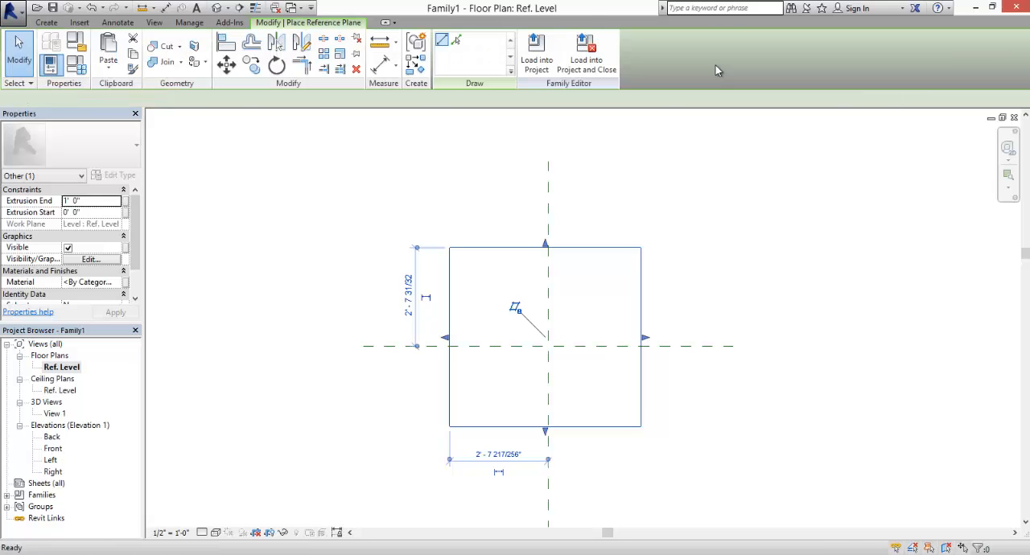
click(380, 222)
click(718, 223)
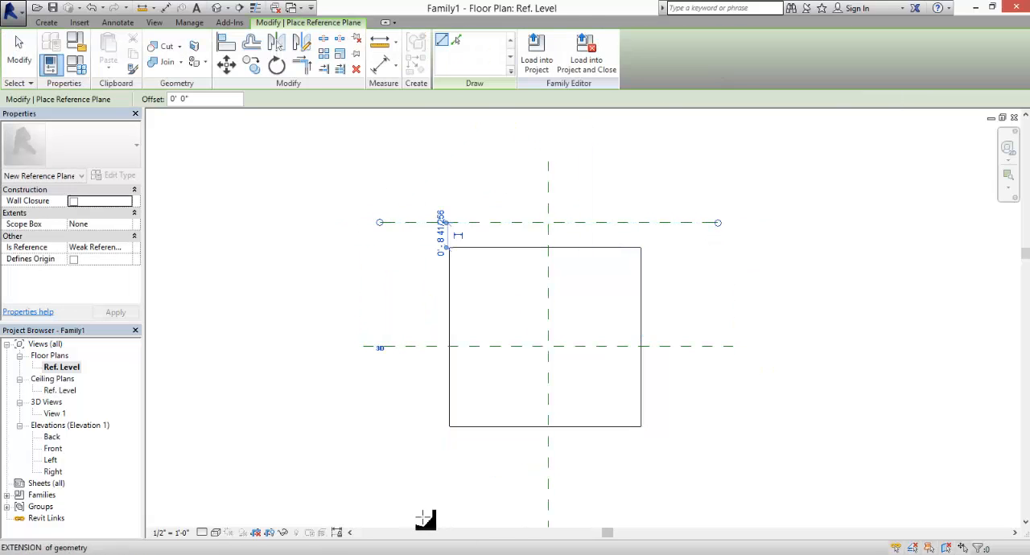
click(395, 471)
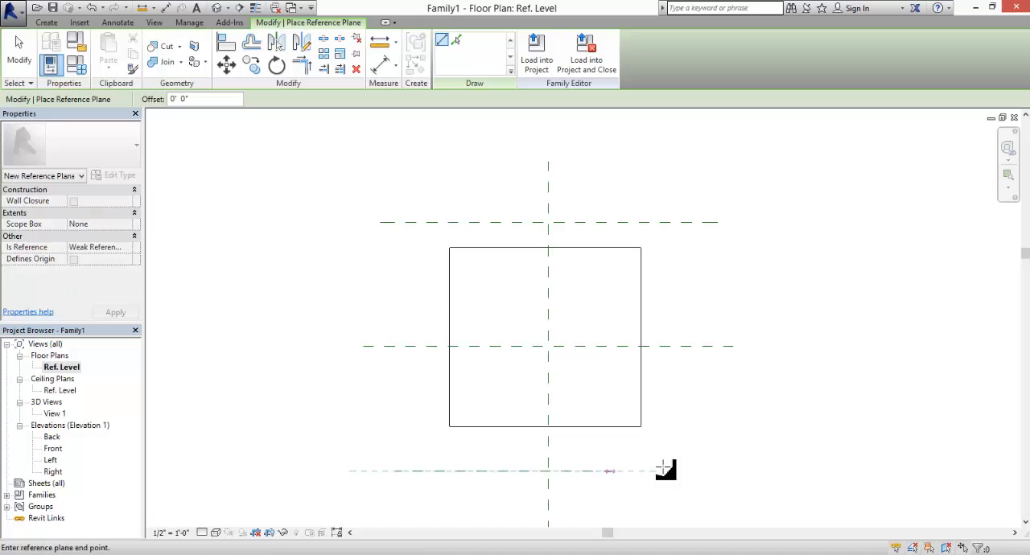
click(717, 471)
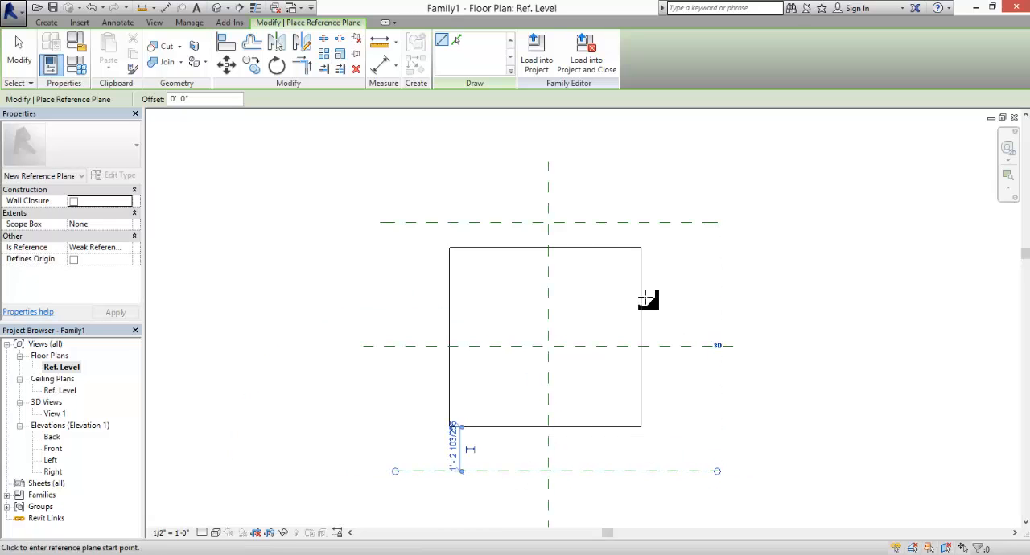
- Place an aligned dimension across the upper, center and lower horizontal reference planes and make its two segments equal
click(383, 67)
click(414, 223)
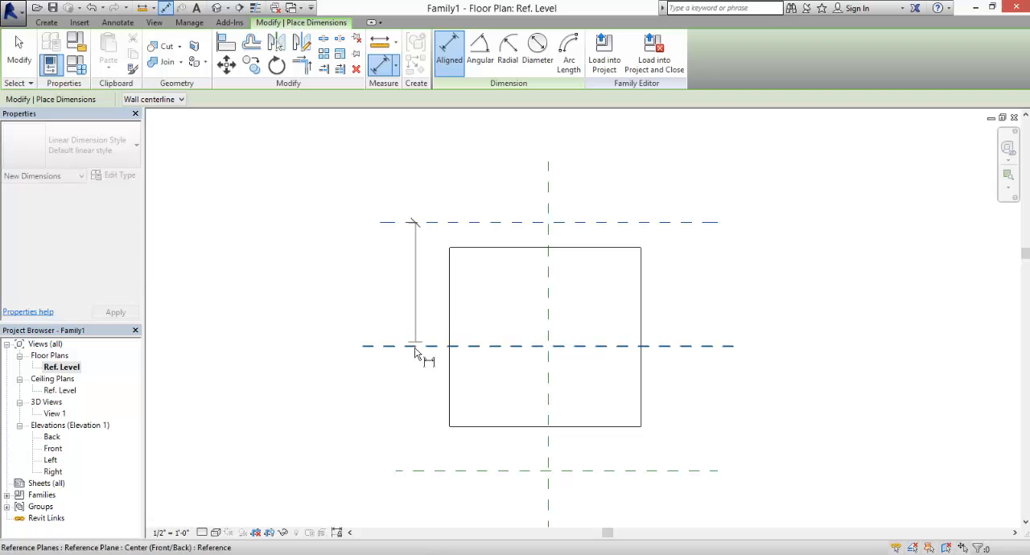
click(414, 347)
click(414, 471)
click(328, 433)
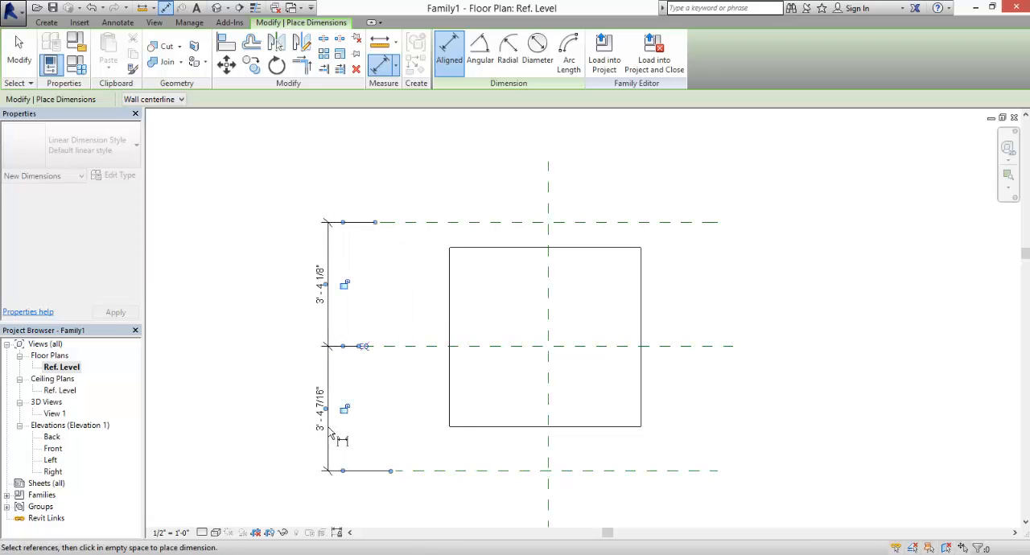
key(Escape)
key(Escape)
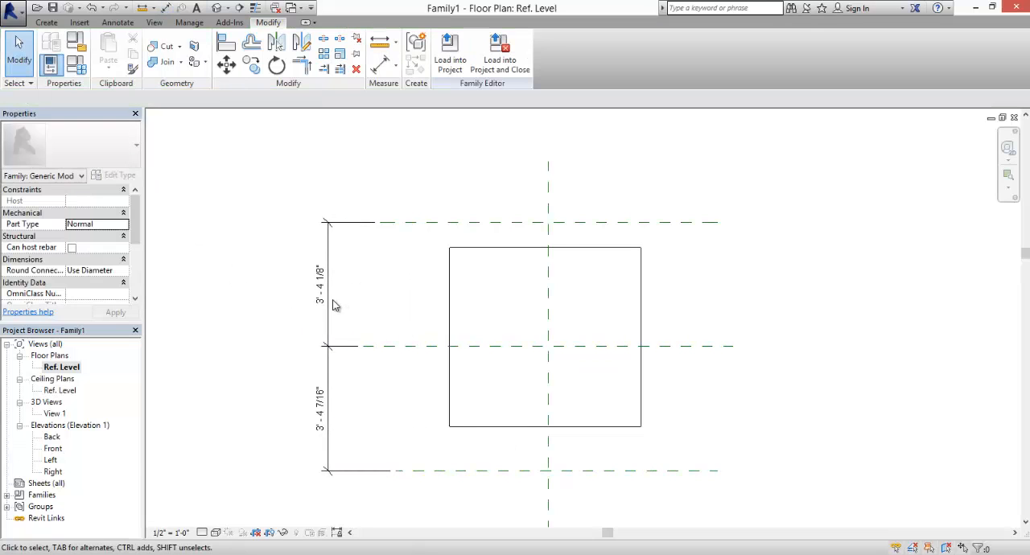
click(335, 305)
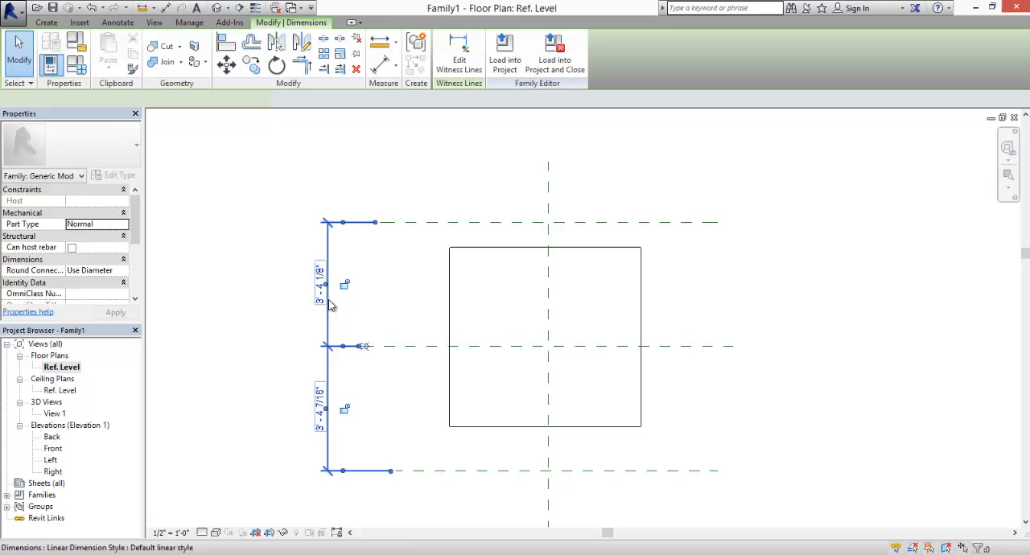
click(363, 347)
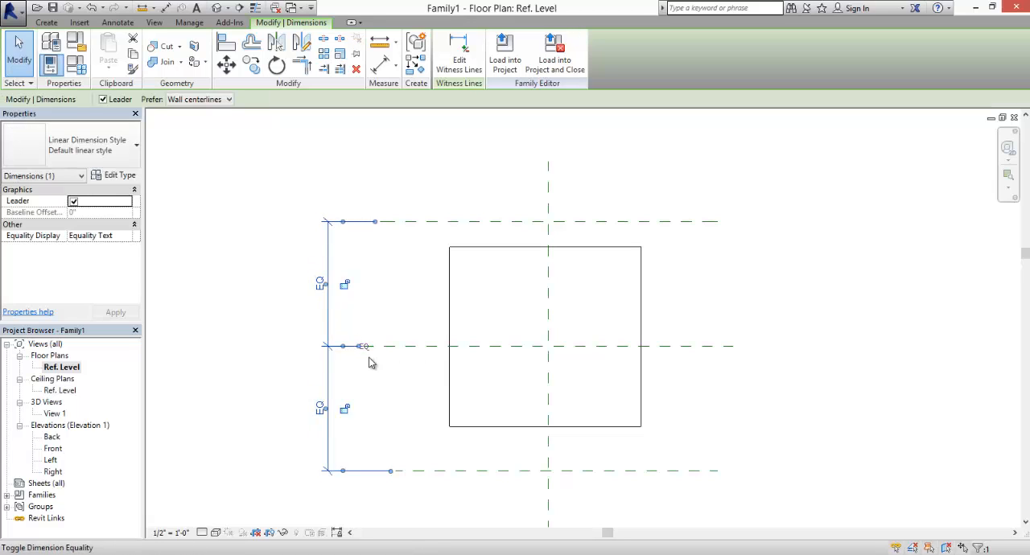
- Move the upper horizontal reference plane down toward the center plane, about to the extrusion's original upper edge
click(412, 224)
ctrl+drag(411, 225, 415, 254)
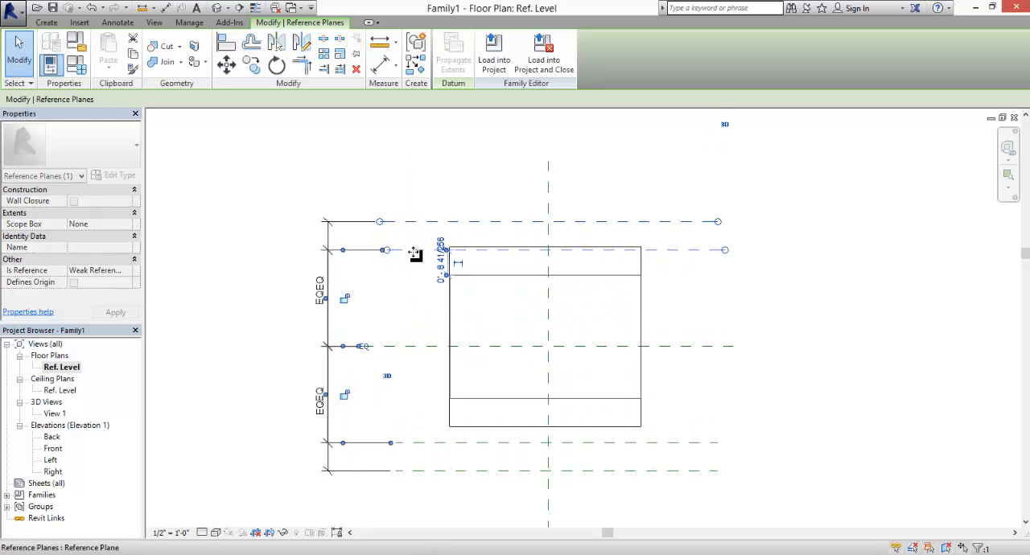
click(424, 203)
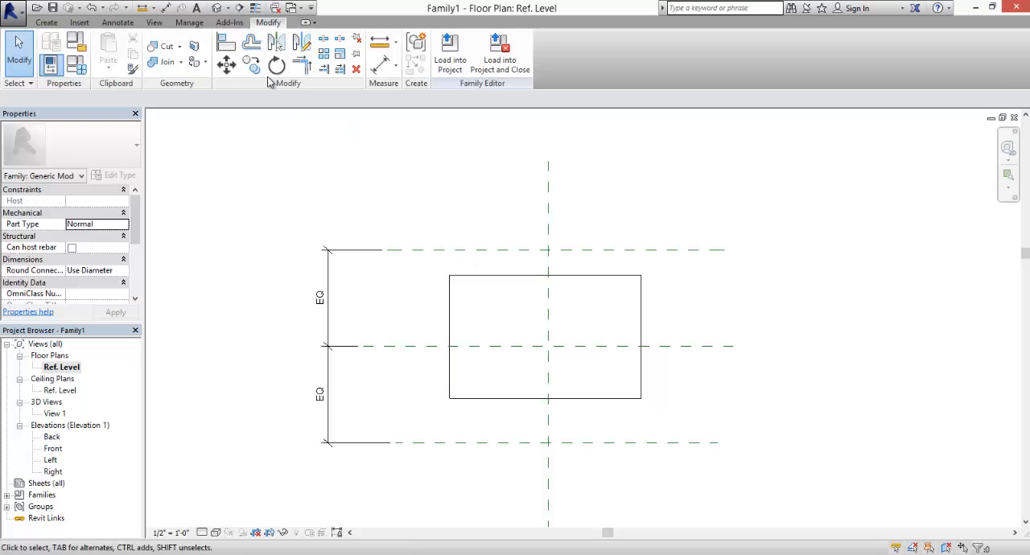
- Align the extrusion's upper and lower edges to the outer horizontal reference planes and lock both alignments
click(226, 42)
click(479, 251)
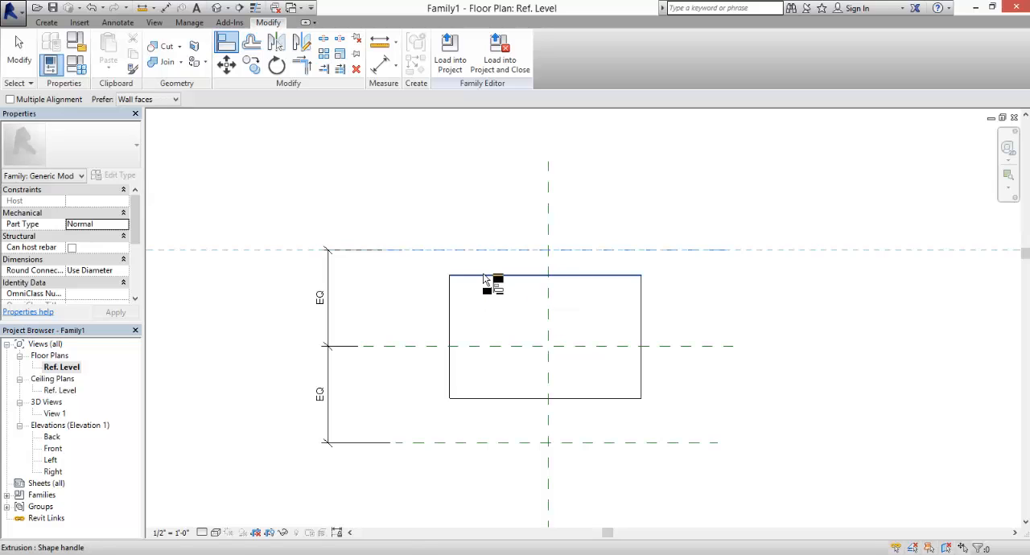
click(484, 276)
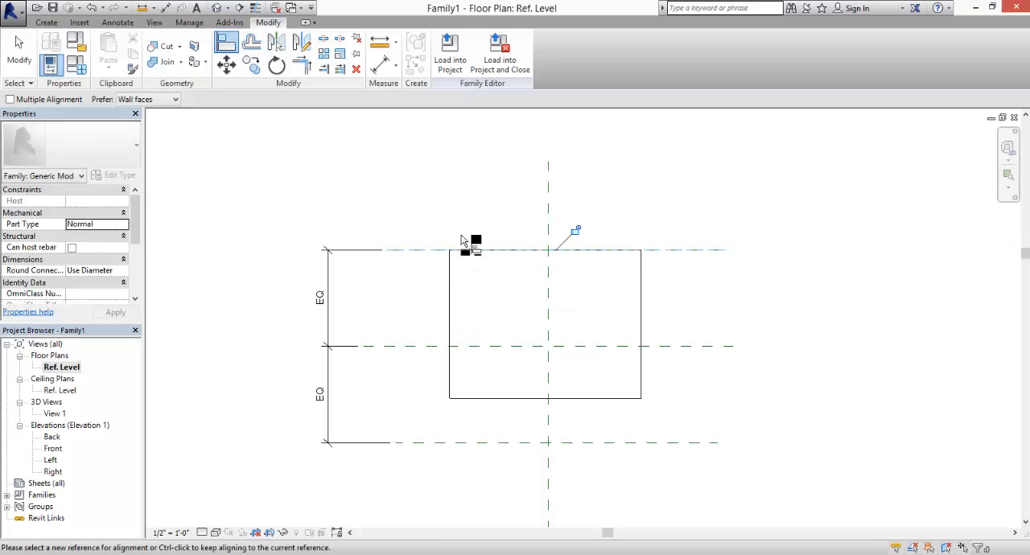
click(575, 231)
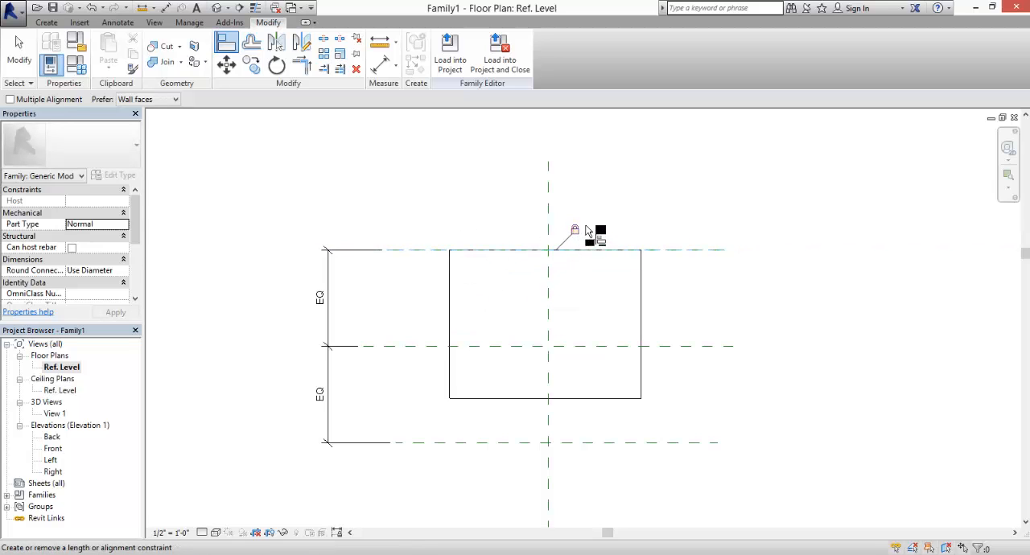
click(477, 447)
click(489, 398)
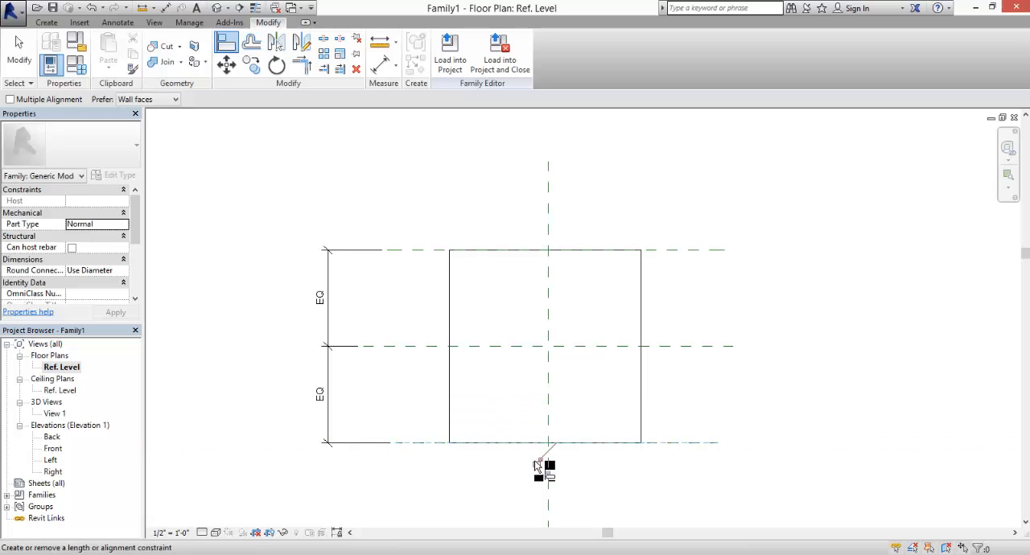
click(536, 462)
- Place an overall aligned dimension between the upper and lower horizontal reference planes, outside the equal-spacing dimension
click(395, 64)
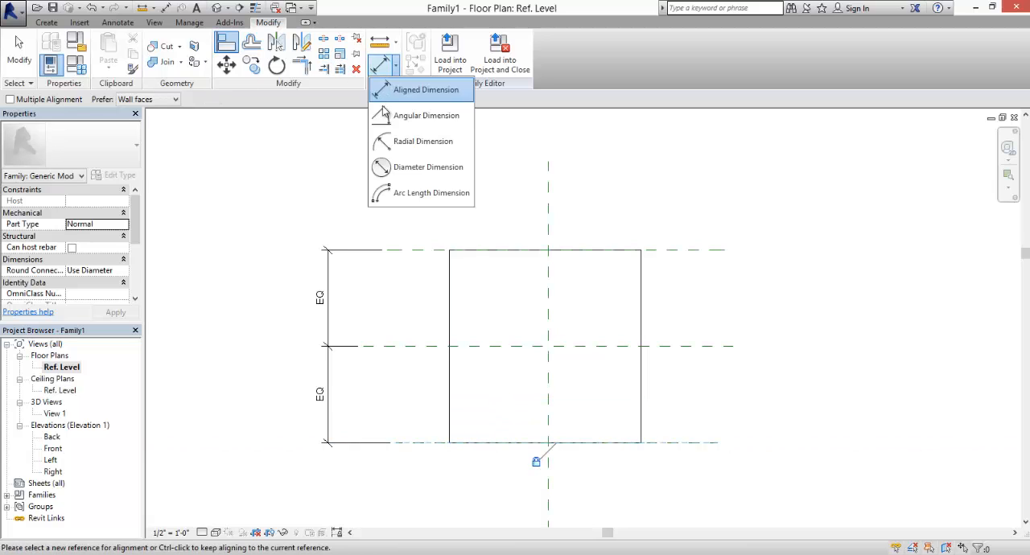
click(425, 90)
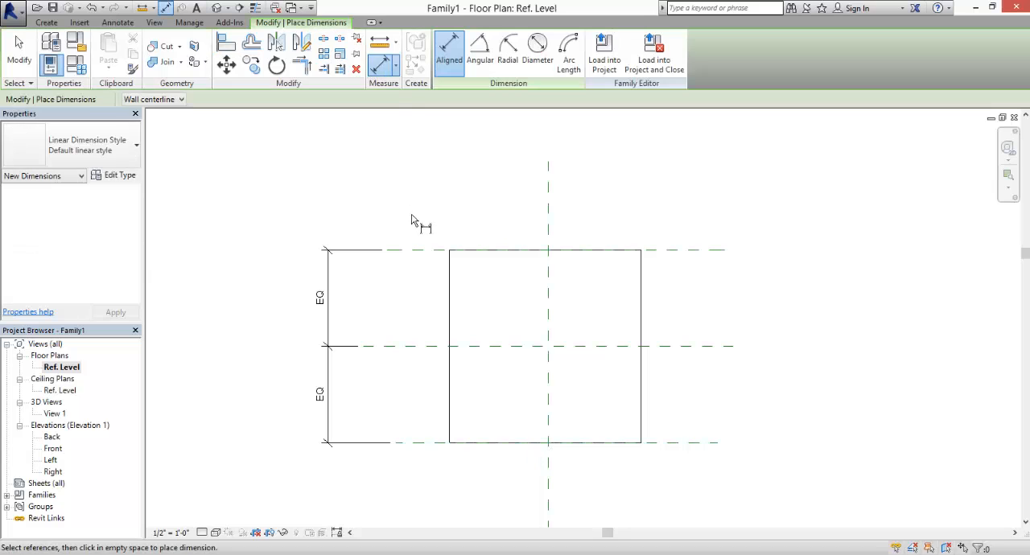
click(415, 250)
click(416, 442)
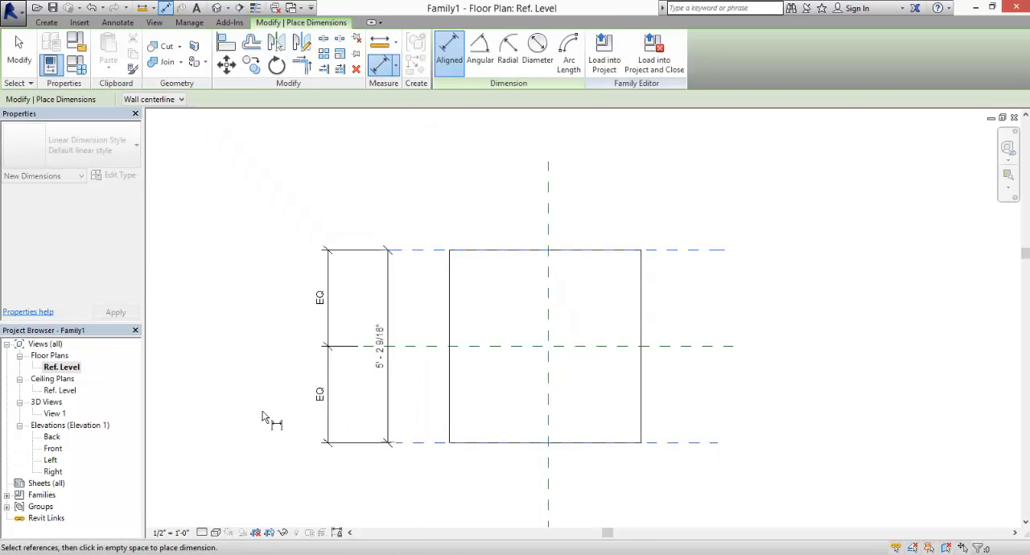
click(276, 343)
click(18, 50)
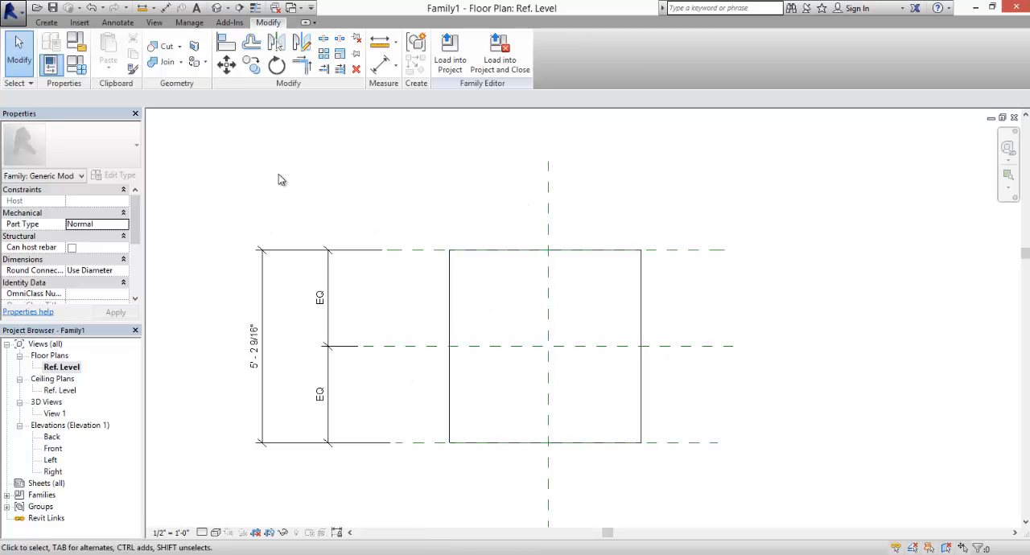
- Add a family length parameter named Table Width and set its value to 3'
click(79, 50)
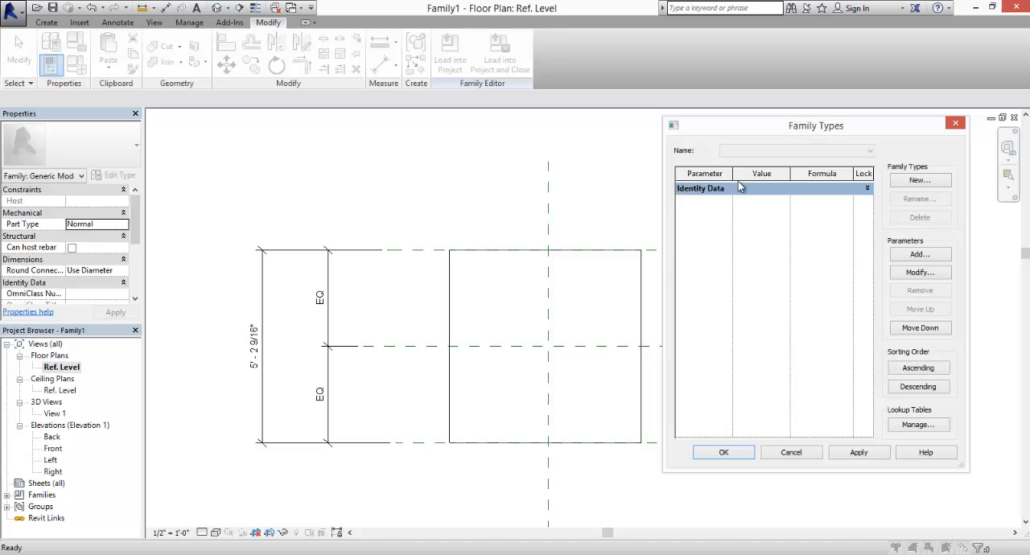
click(924, 254)
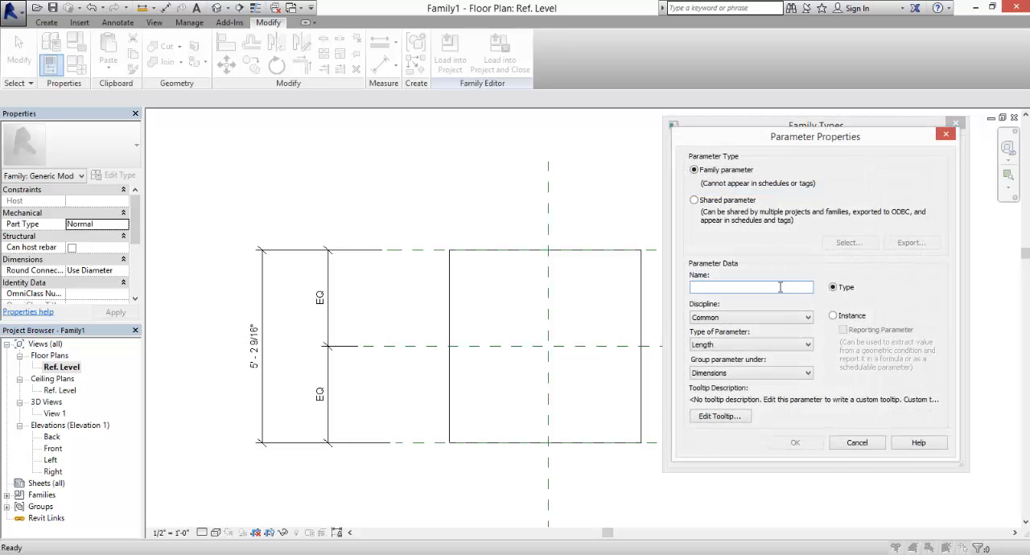
text(Table Width)
click(795, 443)
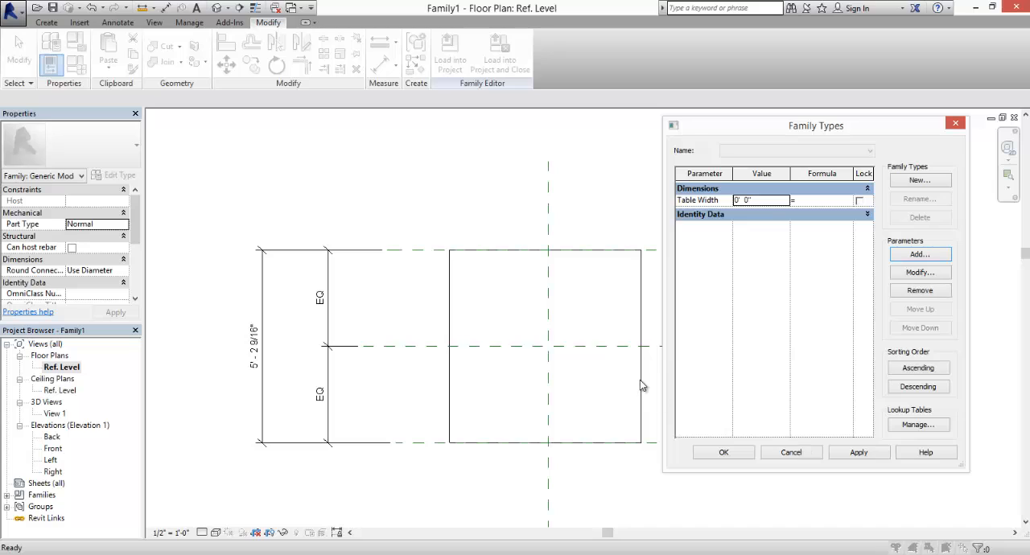
click(765, 201)
text(3')
click(765, 242)
click(731, 456)
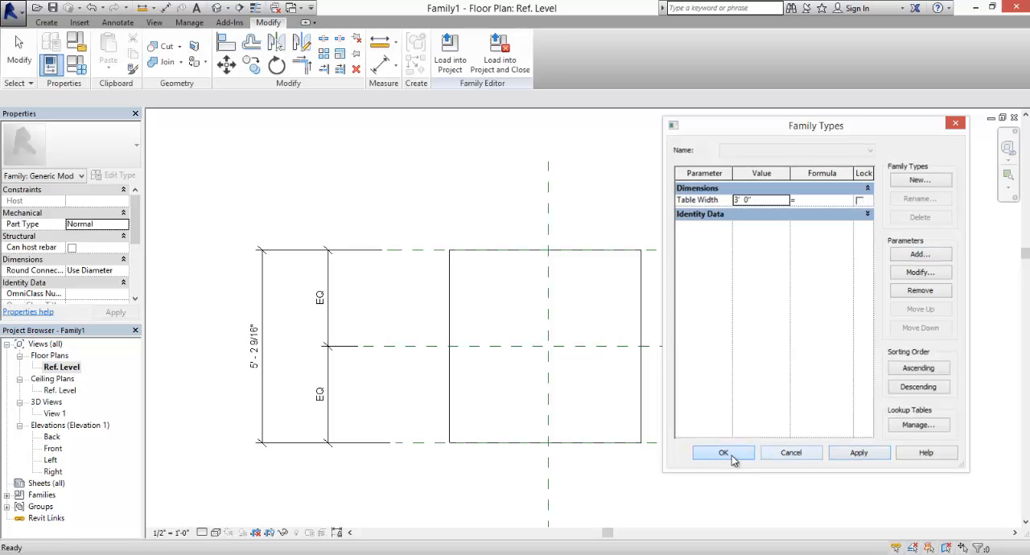
- Label the overall vertical dimension with the Table Width parameter
click(257, 349)
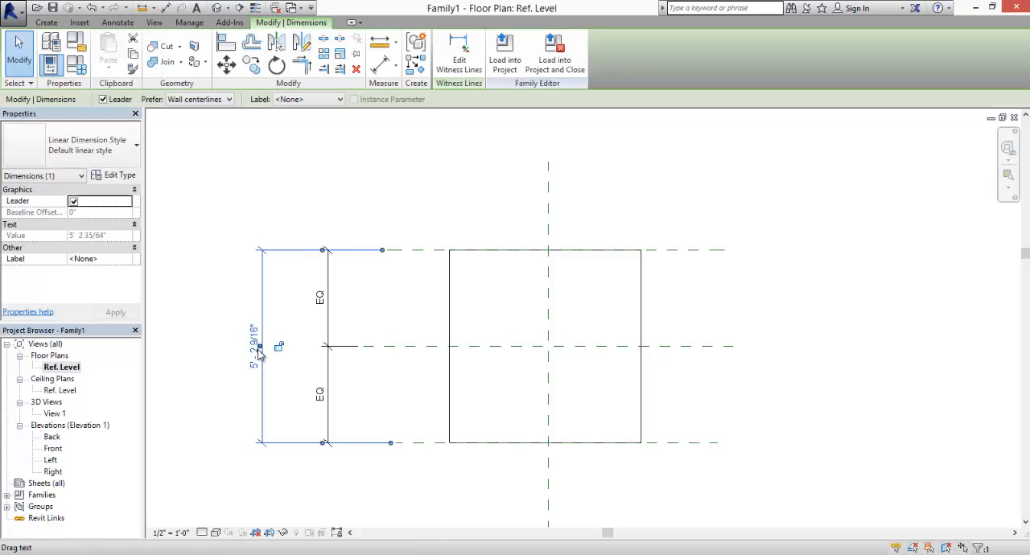
click(341, 100)
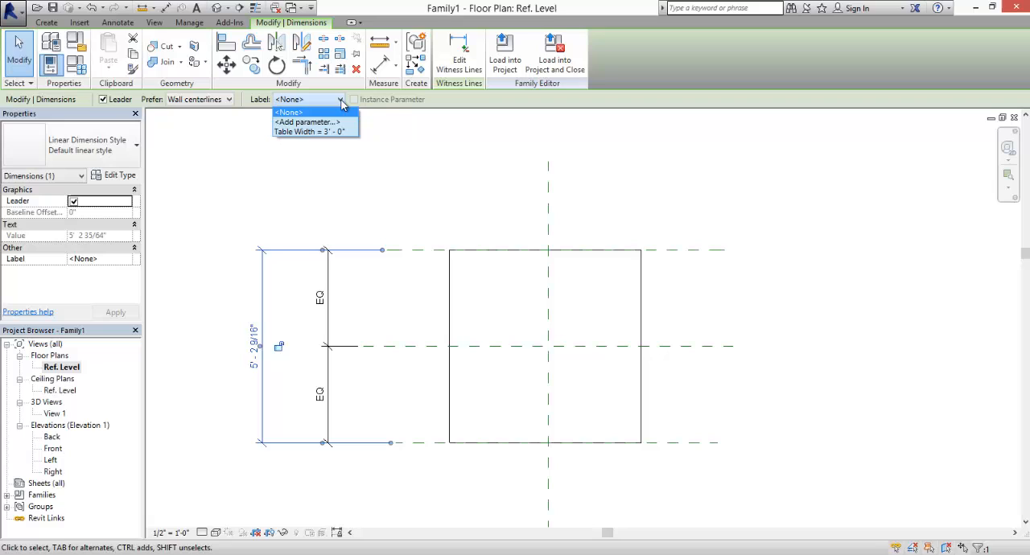
click(292, 132)
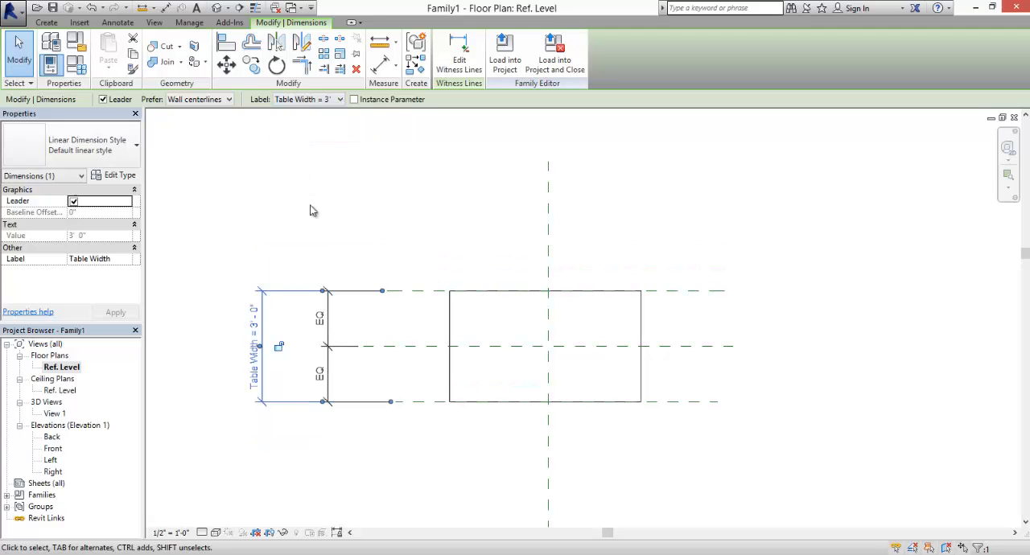
click(379, 465)
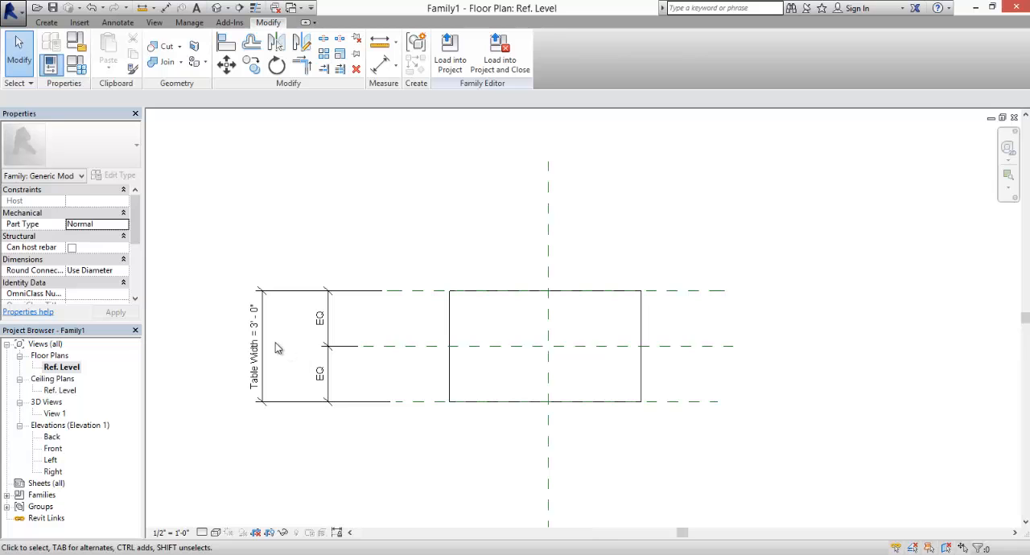
scroll(275, 344, up, 1)
middle_drag(568, 364, 519, 364)
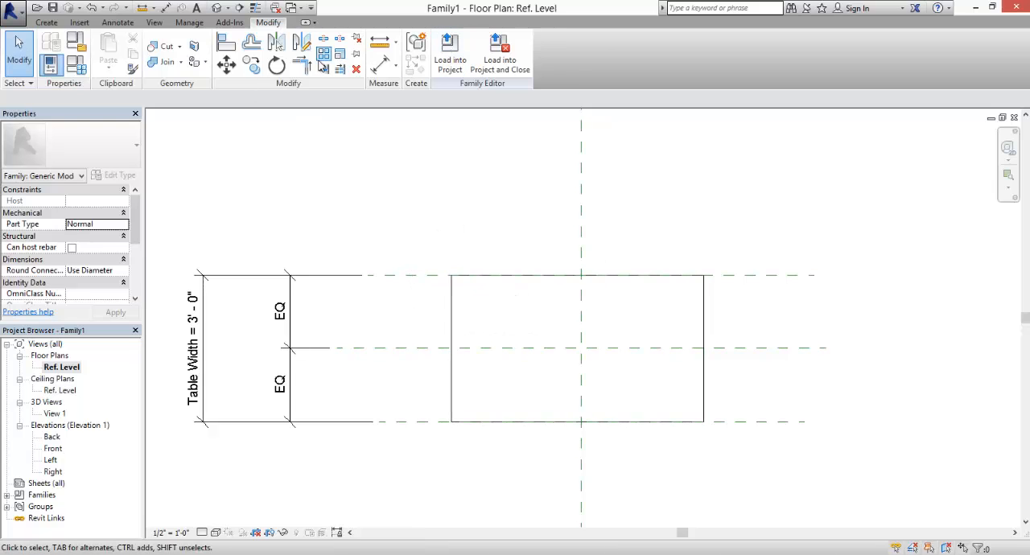
click(45, 22)
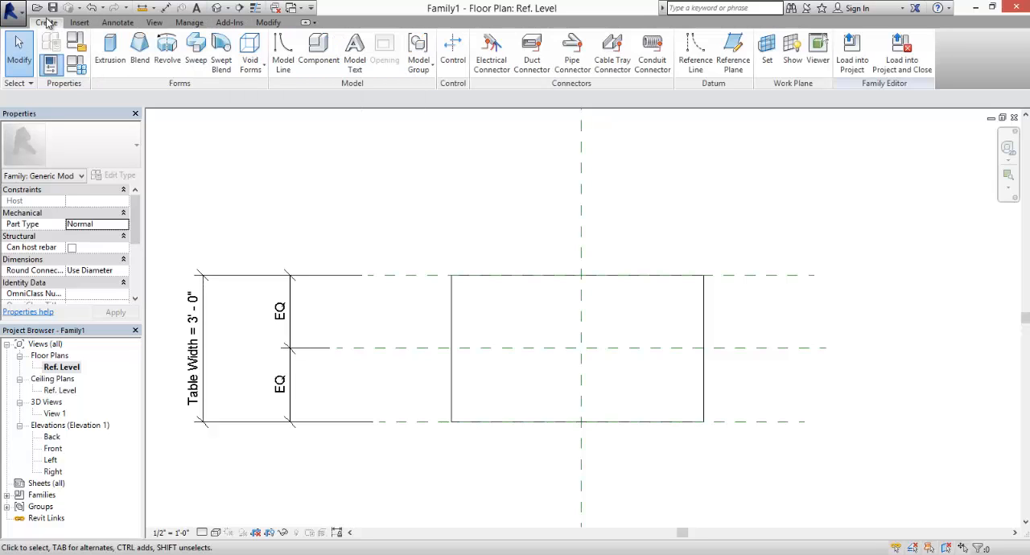
click(692, 63)
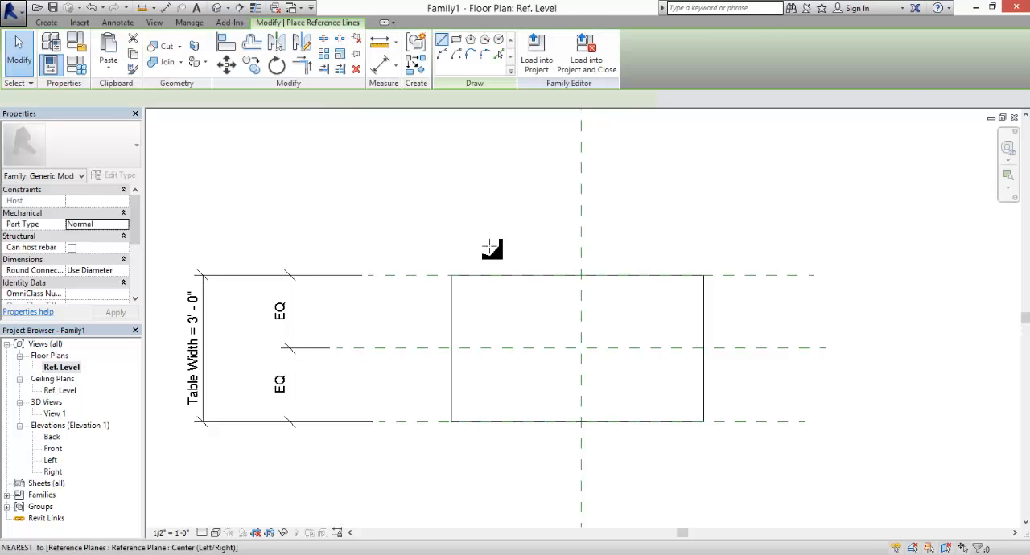
click(438, 216)
click(438, 486)
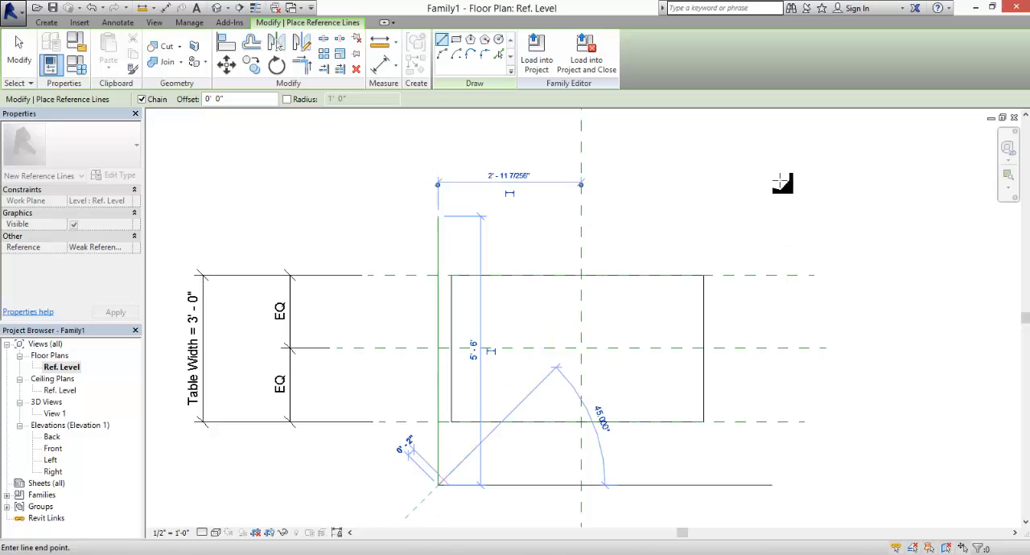
key(Escape)
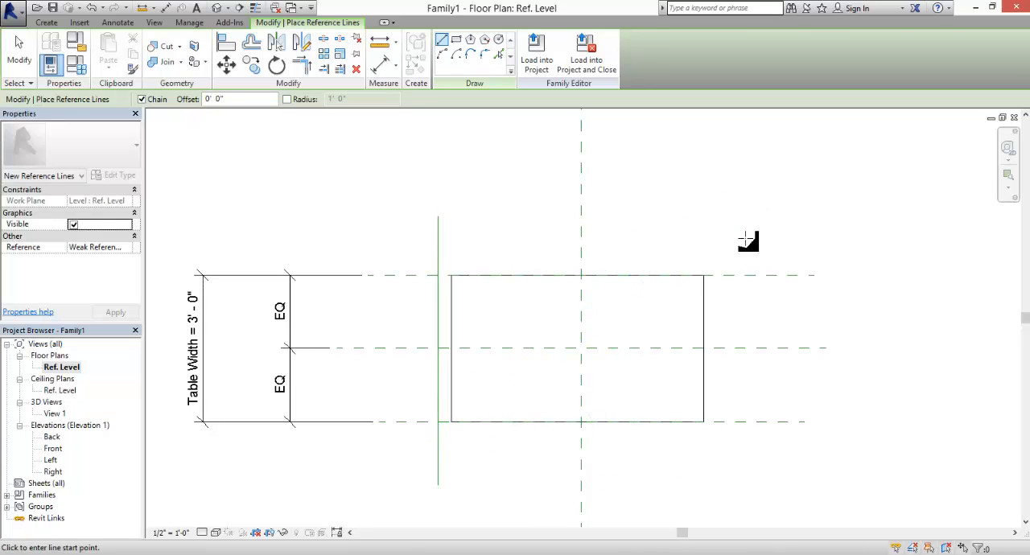
key(ctrl+z)
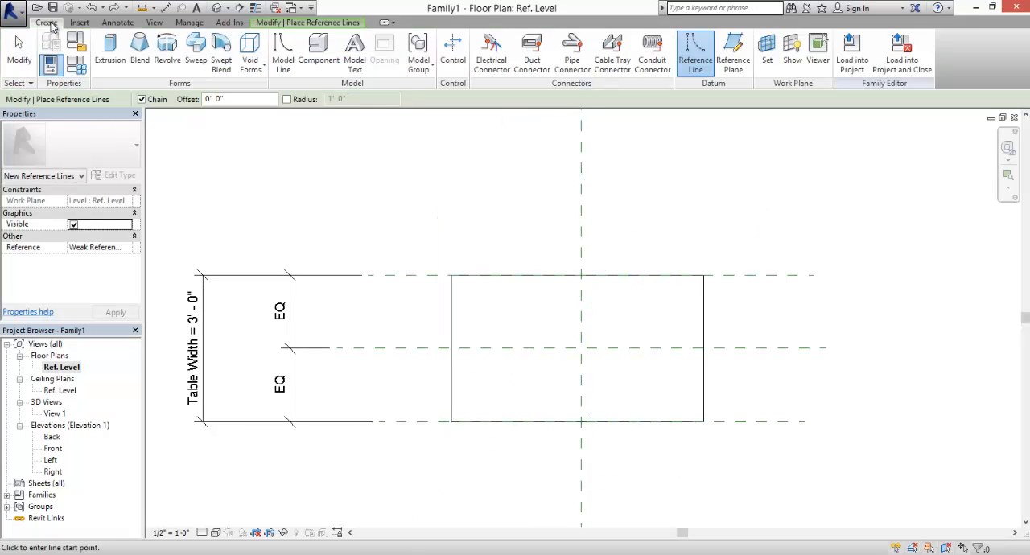
- Draw two vertical reference planes, one about 4" outside the extrusion's left edge and one about 7" outside its right edge
click(46, 22)
click(746, 52)
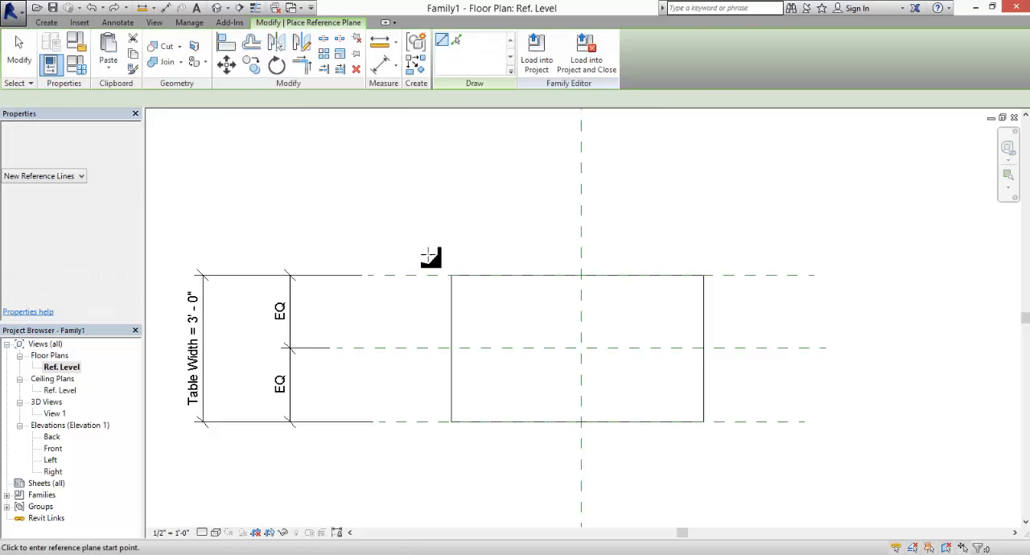
click(433, 210)
click(433, 489)
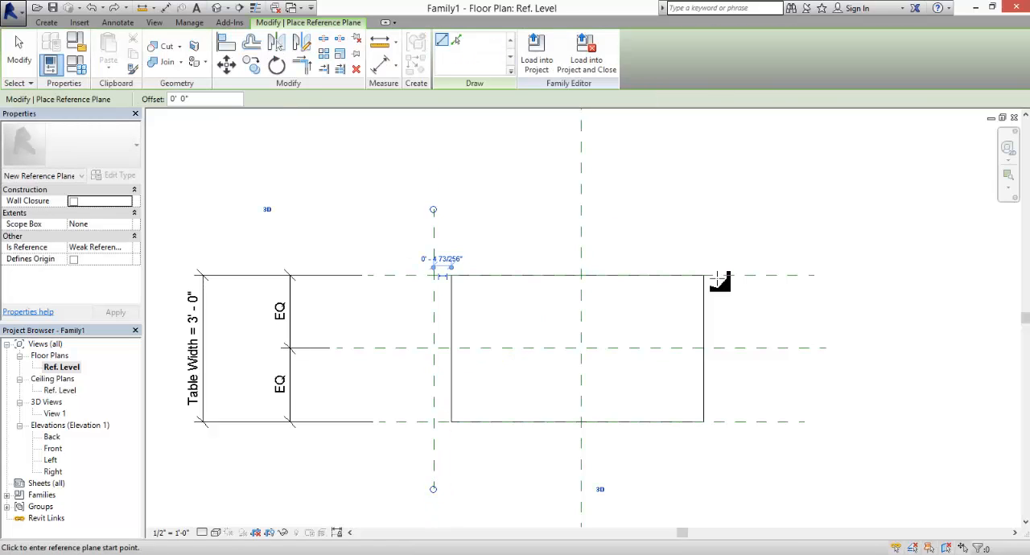
click(732, 210)
click(734, 487)
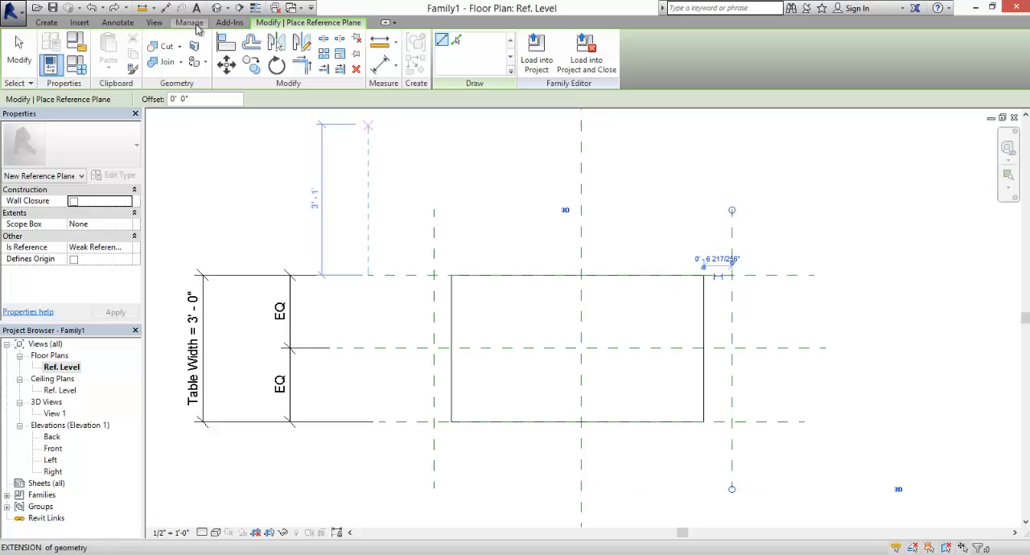
- Place an aligned dimension across the left, center and right vertical reference planes and make its two segments equal
click(383, 64)
click(435, 233)
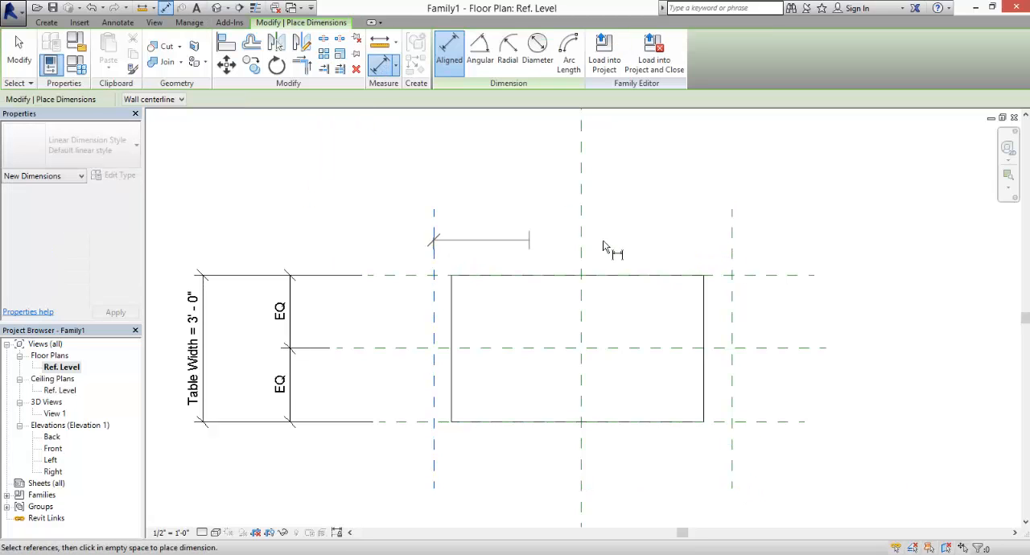
click(582, 235)
click(731, 236)
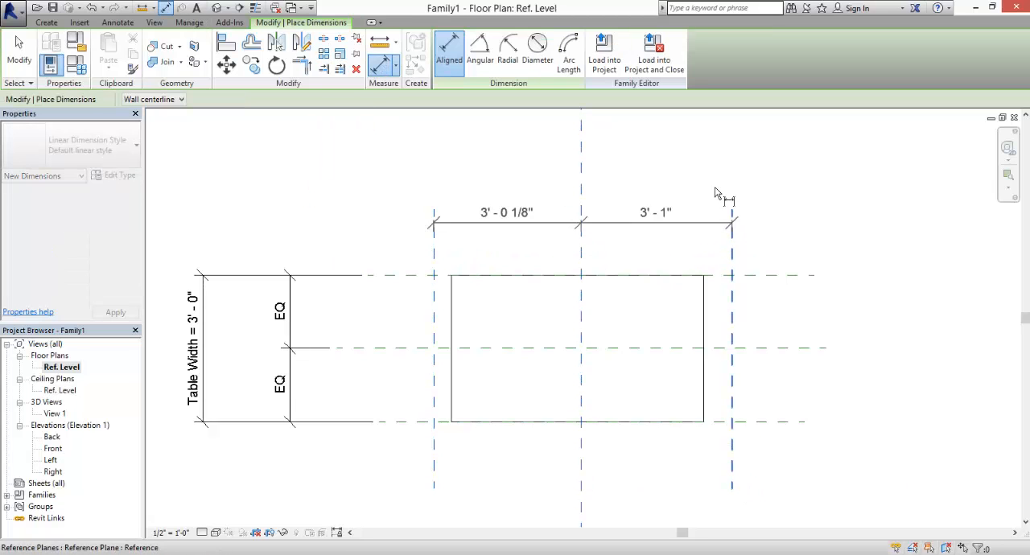
click(725, 186)
key(Escape)
key(Escape)
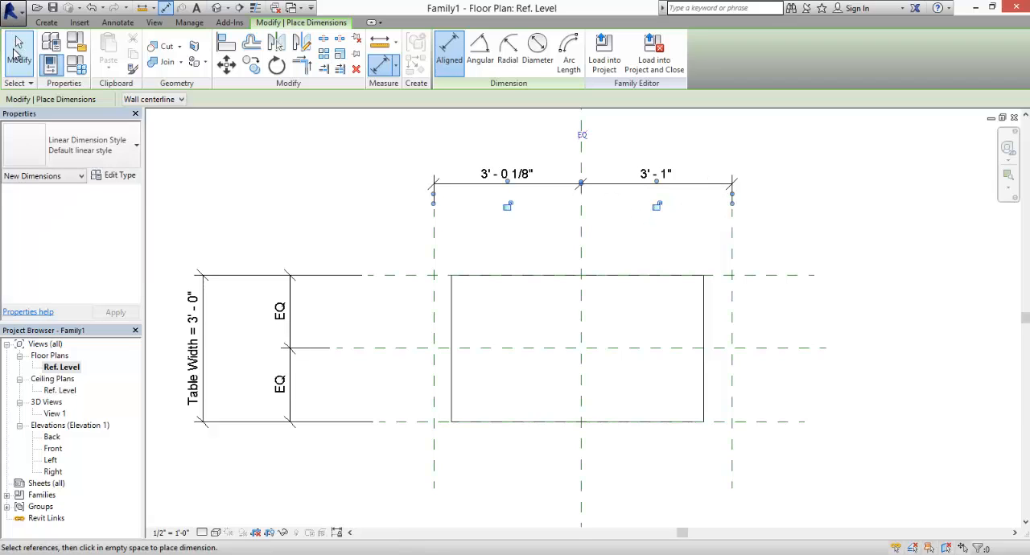
click(631, 190)
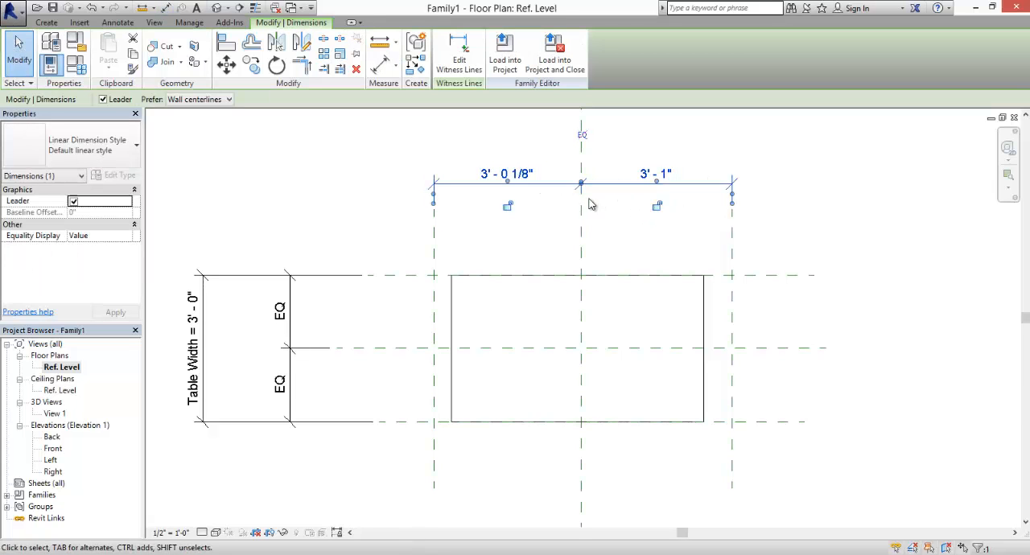
click(580, 135)
click(460, 157)
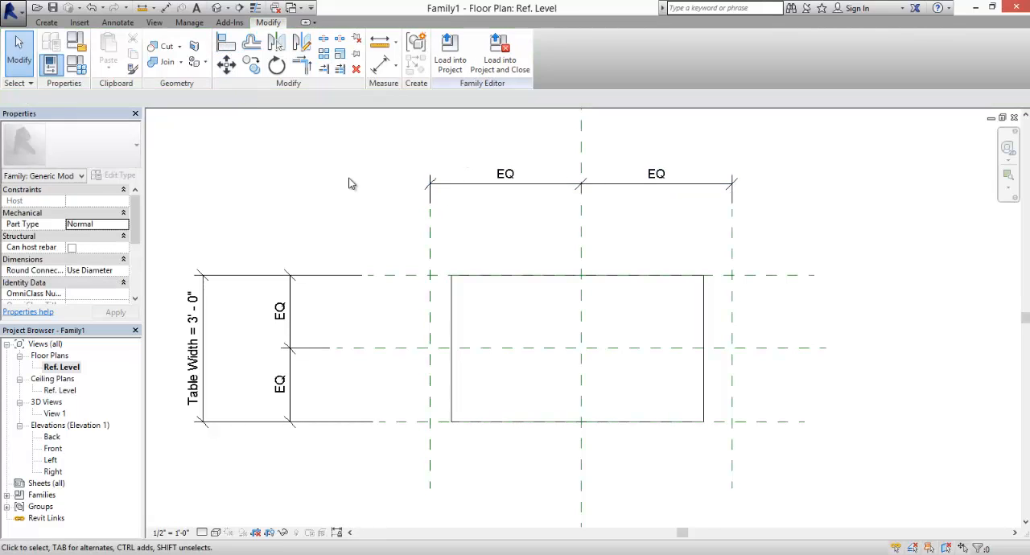
- Place an overall aligned dimension between the outer vertical reference planes, above the equal-spacing dimension
key(d)
key(i)
click(431, 227)
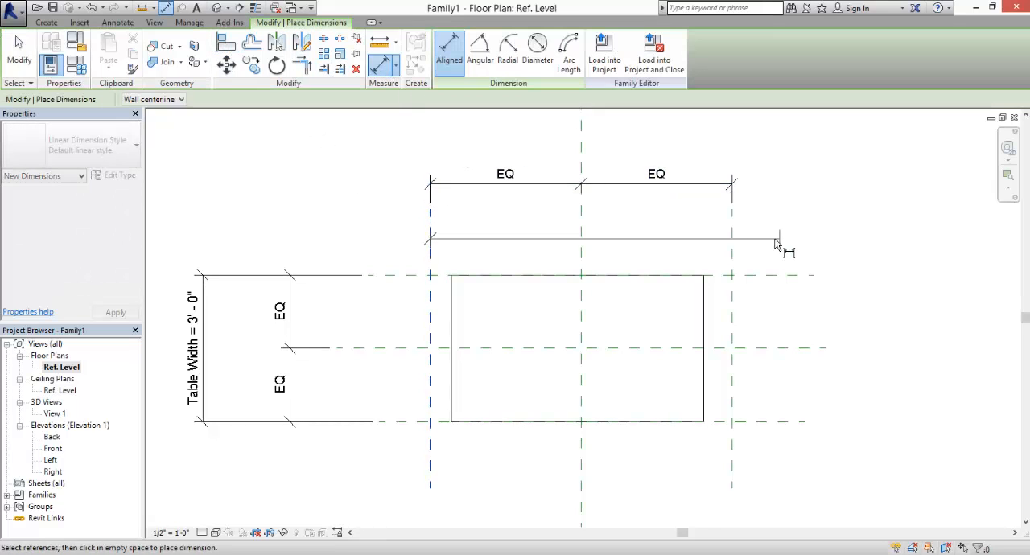
click(732, 246)
click(727, 148)
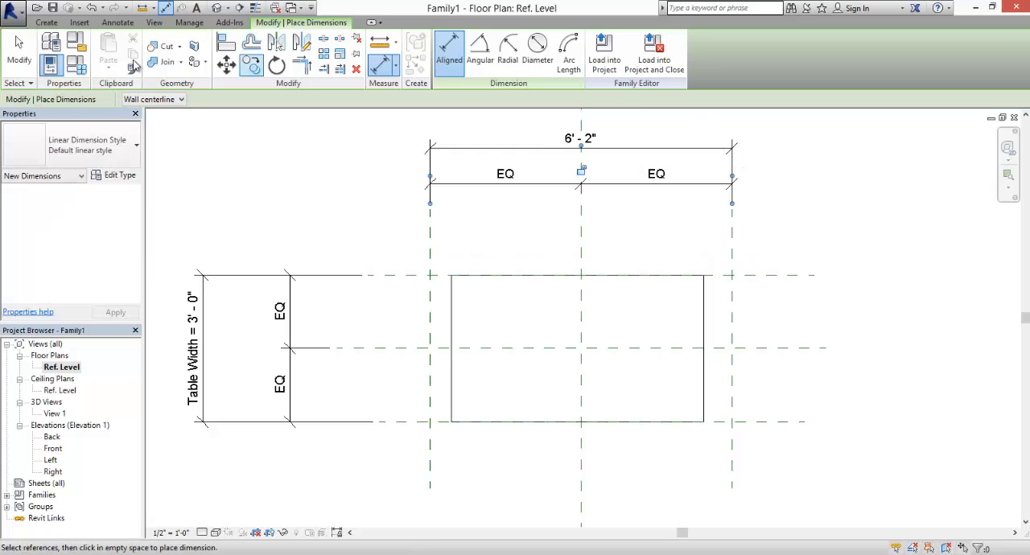
key(Escape)
key(Escape)
- Label the overall horizontal dimension with a new family type parameter named Table Length
click(593, 149)
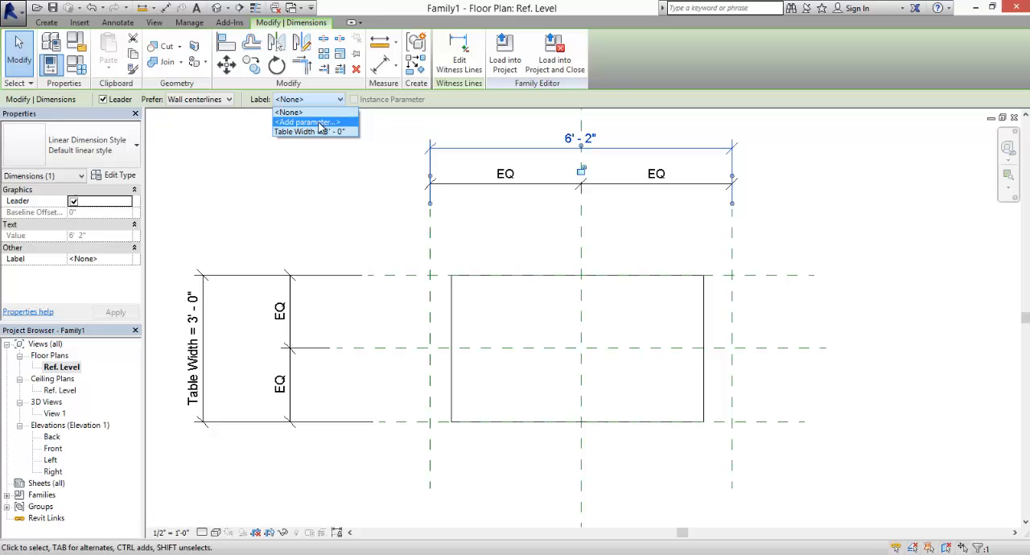
click(320, 122)
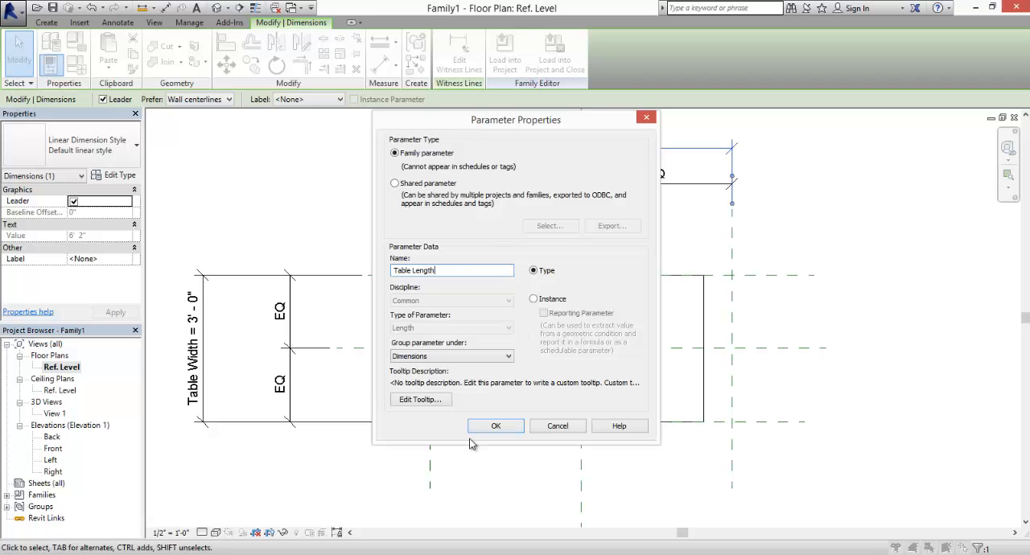
click(496, 426)
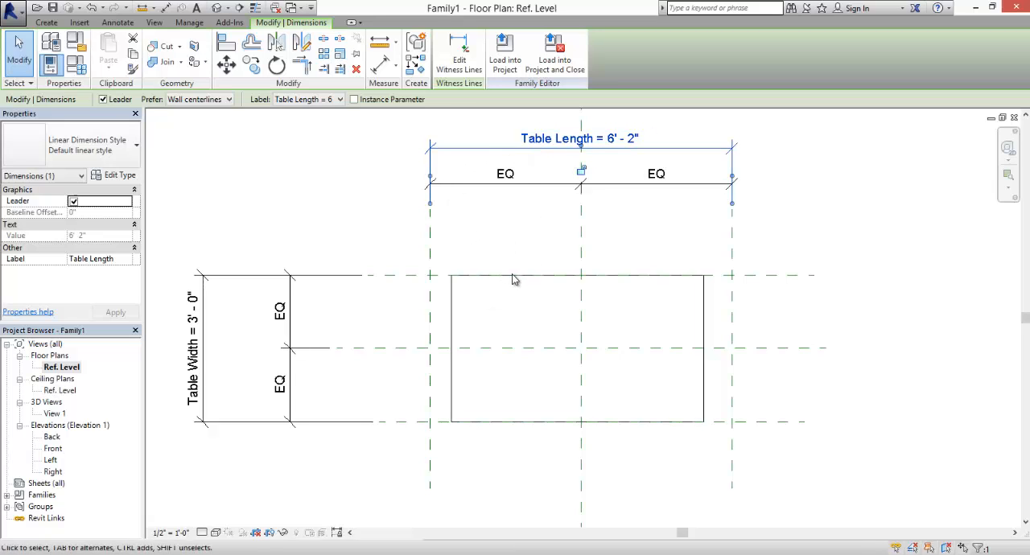
click(650, 309)
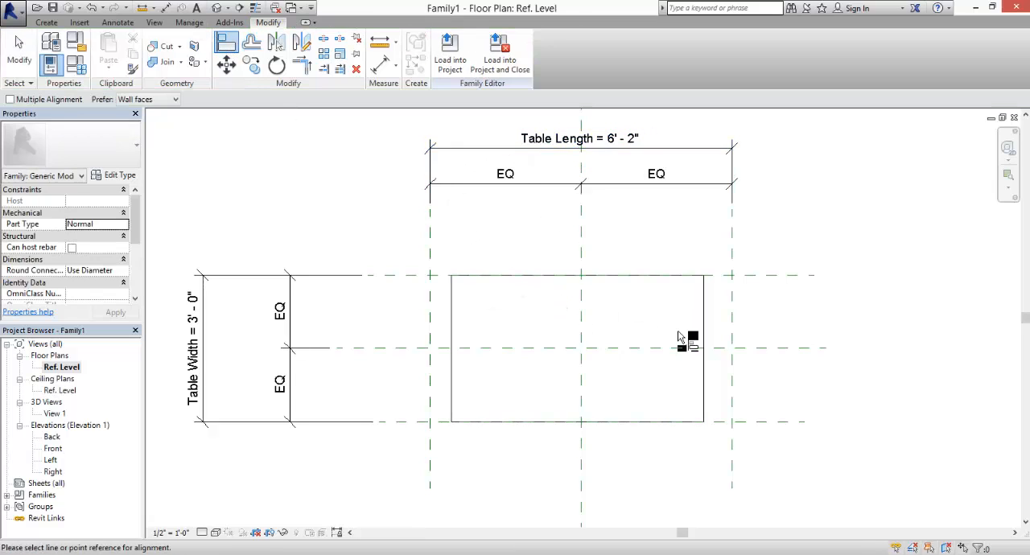
- Align the extrusion's right and left edges to the outer vertical reference planes and lock both alignments
click(226, 44)
click(734, 319)
click(704, 324)
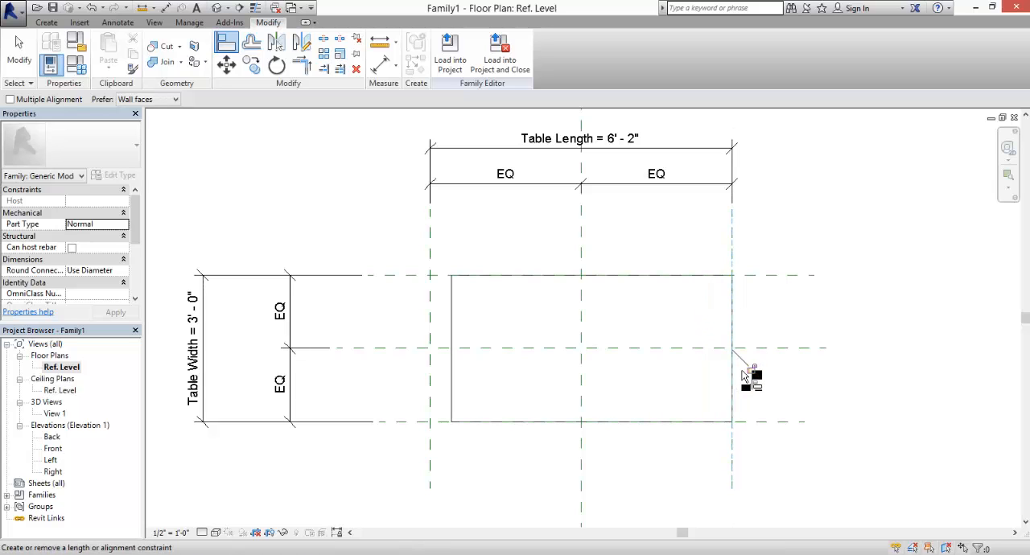
click(433, 326)
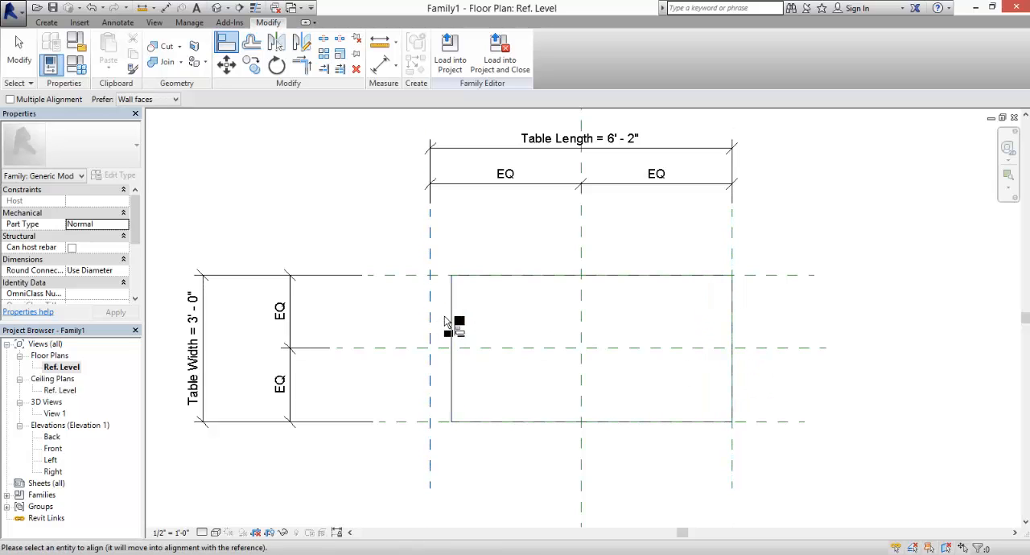
click(455, 326)
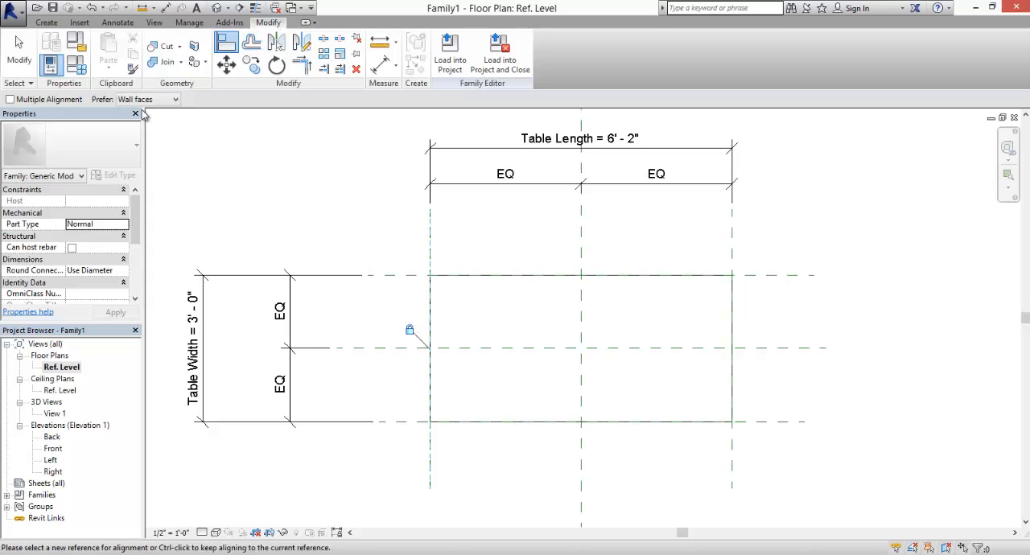
- Open the View 1 3D view and examine the extrusion from different angles
click(30, 62)
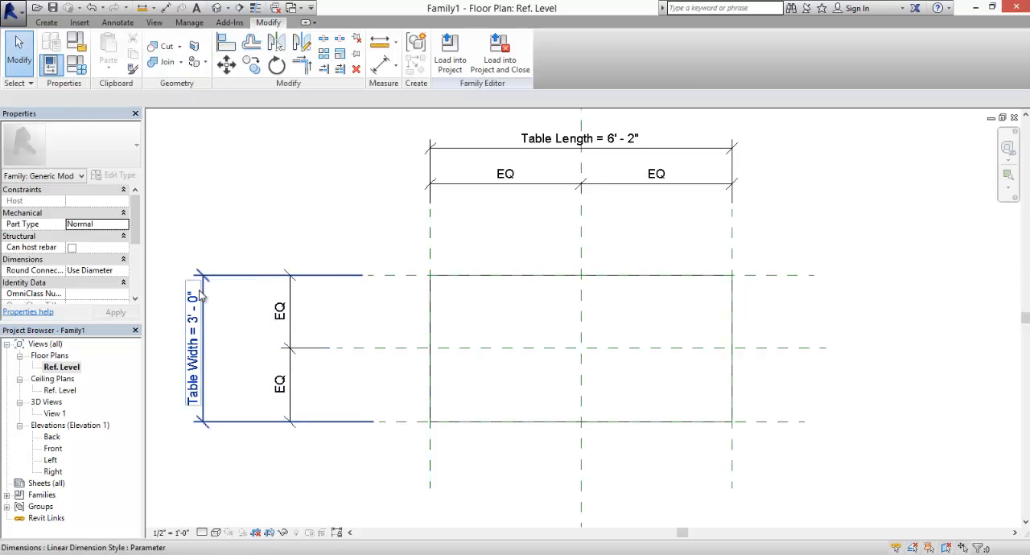
double_click(54, 414)
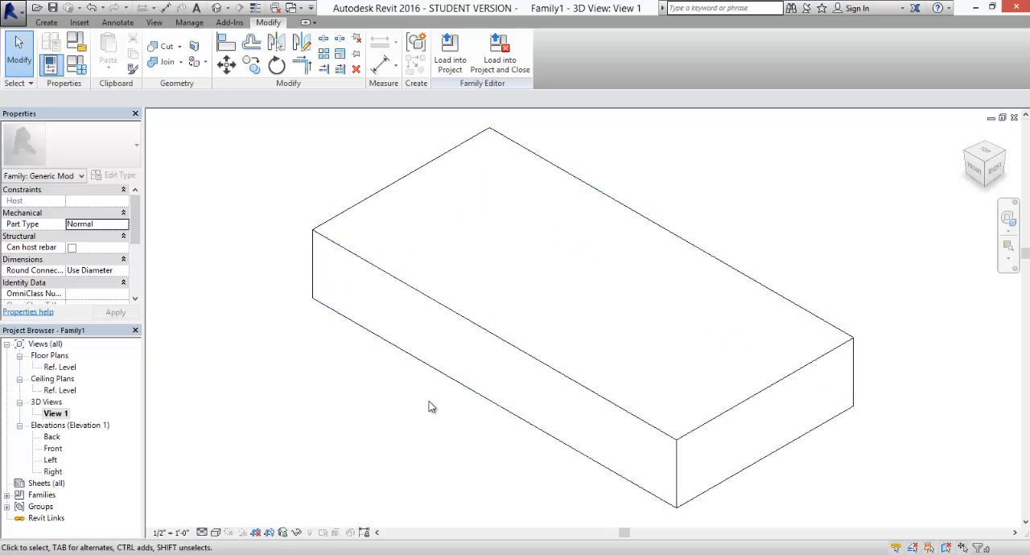
mouse_move(413, 425)
middle_down()
mouse_move(427, 411)
mouse_move(437, 421)
mouse_move(423, 423)
mouse_move(453, 388)
mouse_move(451, 416)
mouse_move(496, 353)
mouse_move(476, 400)
mouse_move(519, 362)
mouse_move(526, 239)
mouse_move(502, 357)
mouse_move(520, 402)
mouse_move(492, 416)
middle_up()
shift+middle_drag(495, 380, 474, 407)
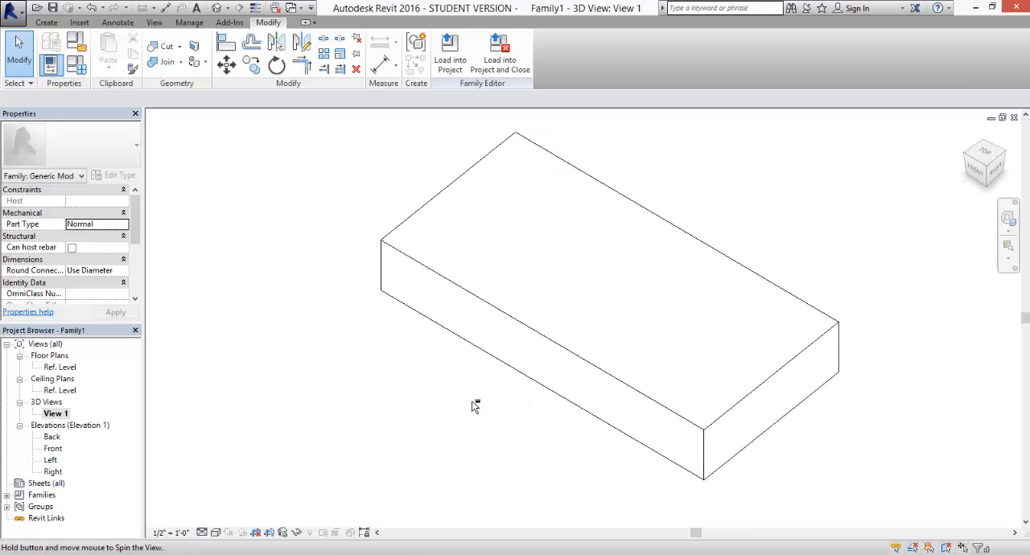
- In the Front elevation, draw a horizontal reference plane about 4'-3" above Ref. Level, extending past both sides of the extrusion
double_click(53, 448)
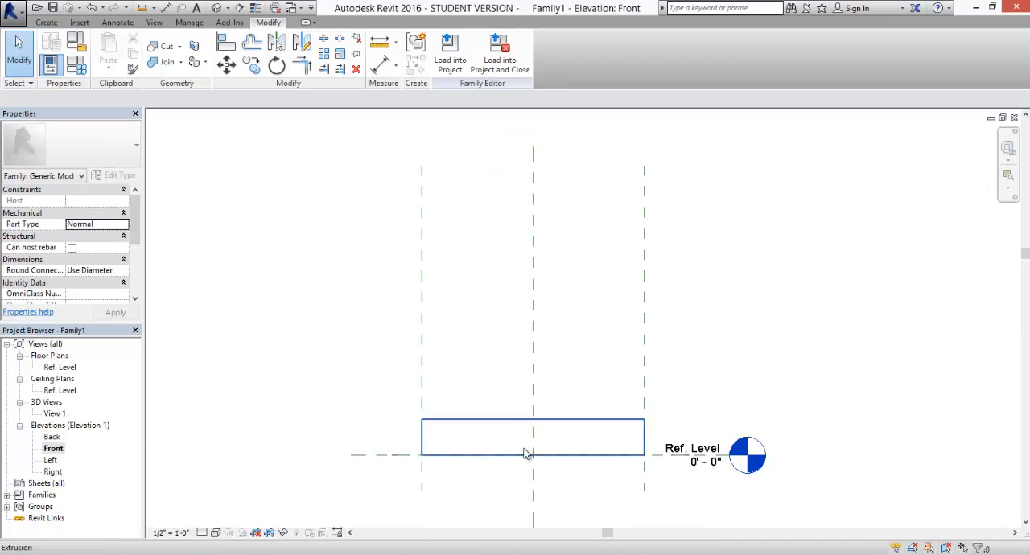
scroll(547, 467, up, 2)
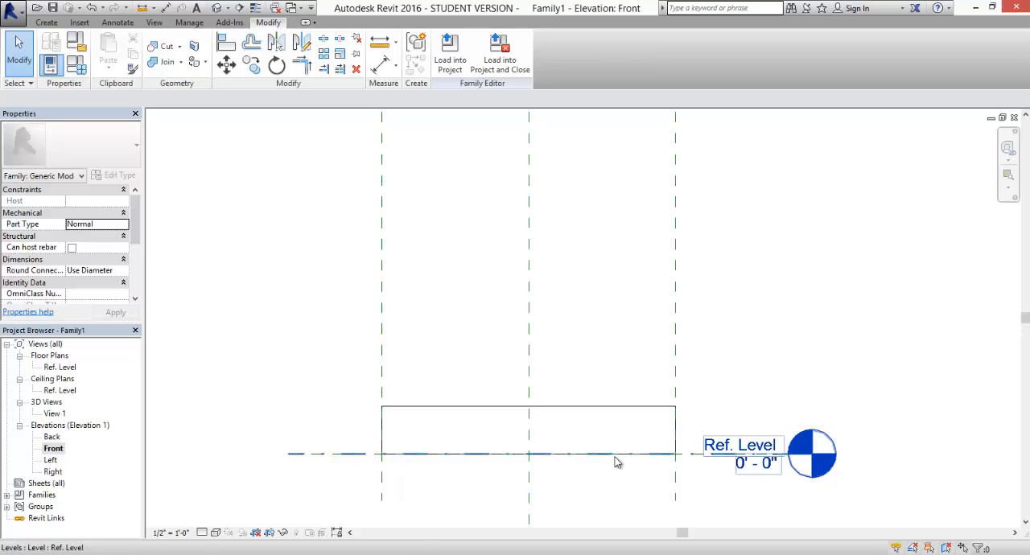
scroll(617, 460, down, 1)
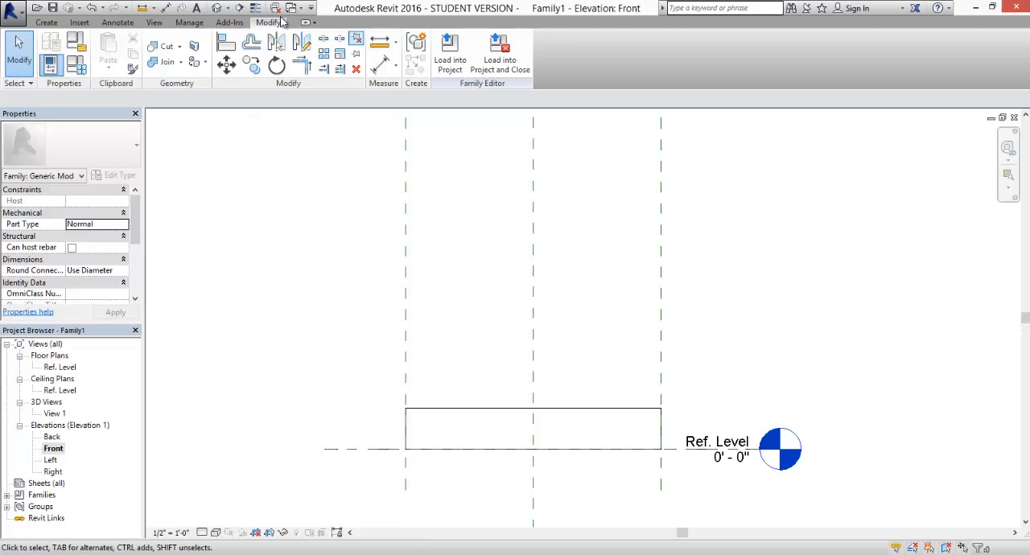
click(46, 21)
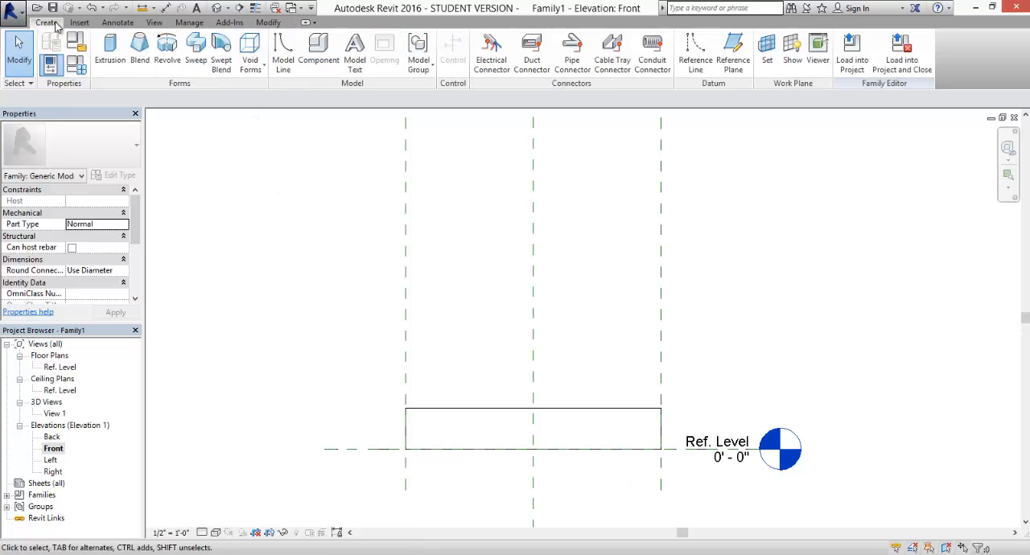
click(733, 56)
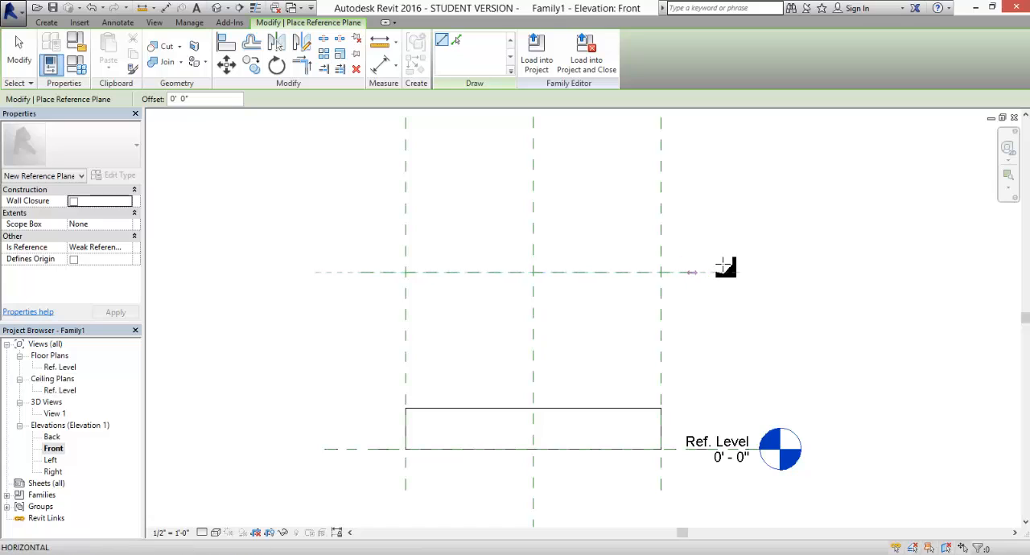
click(748, 272)
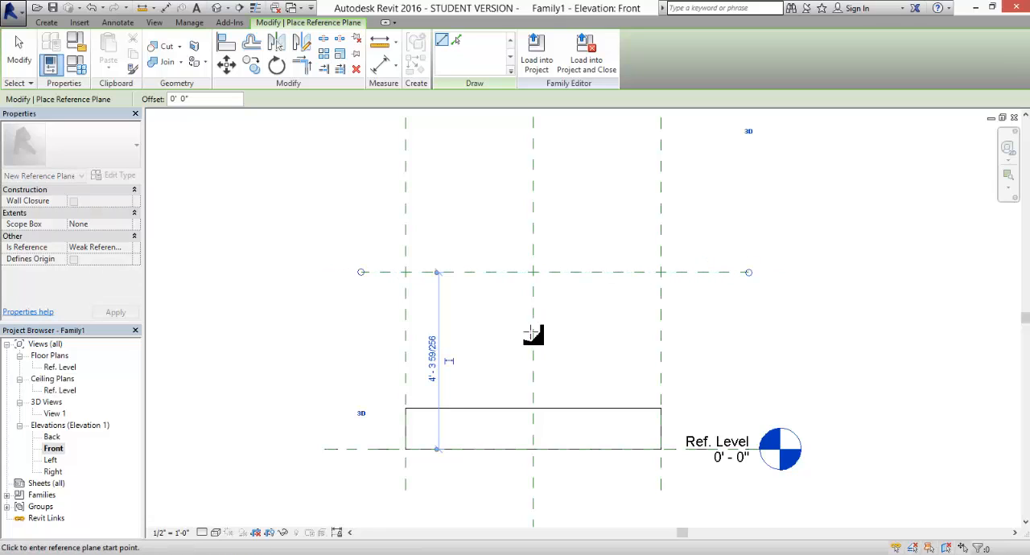
- Draw a second horizontal reference plane of the same length about 5" below the first and finish placing planes
click(362, 289)
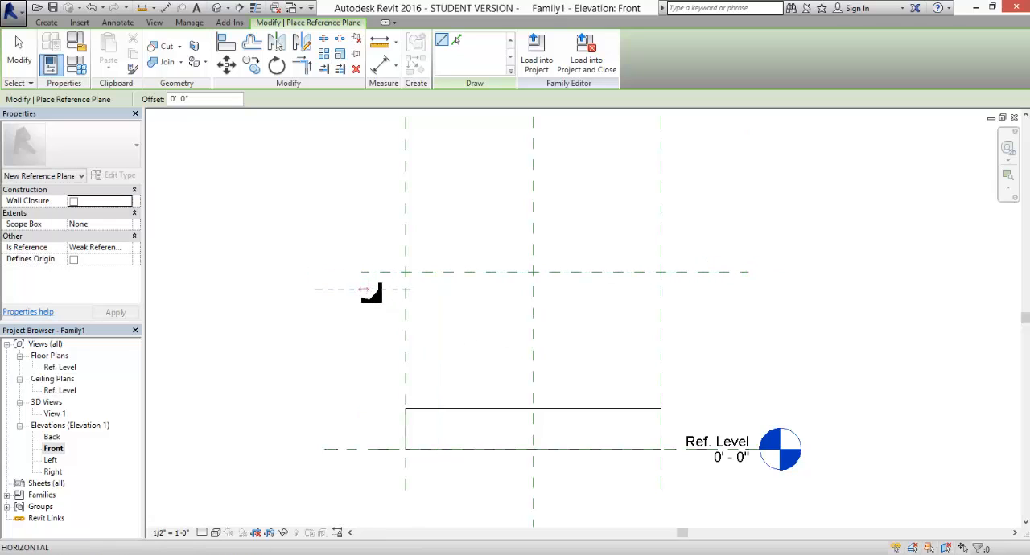
click(748, 289)
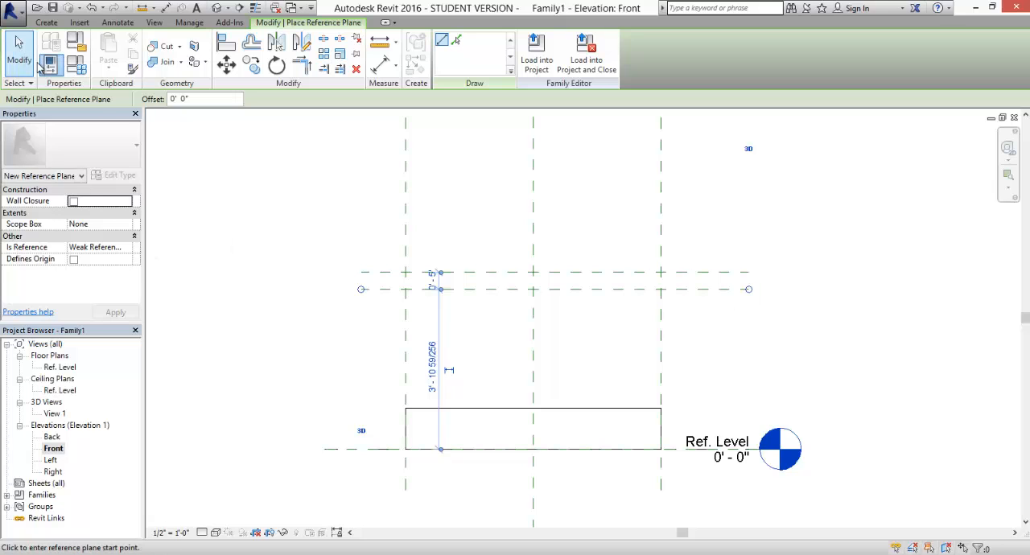
click(217, 254)
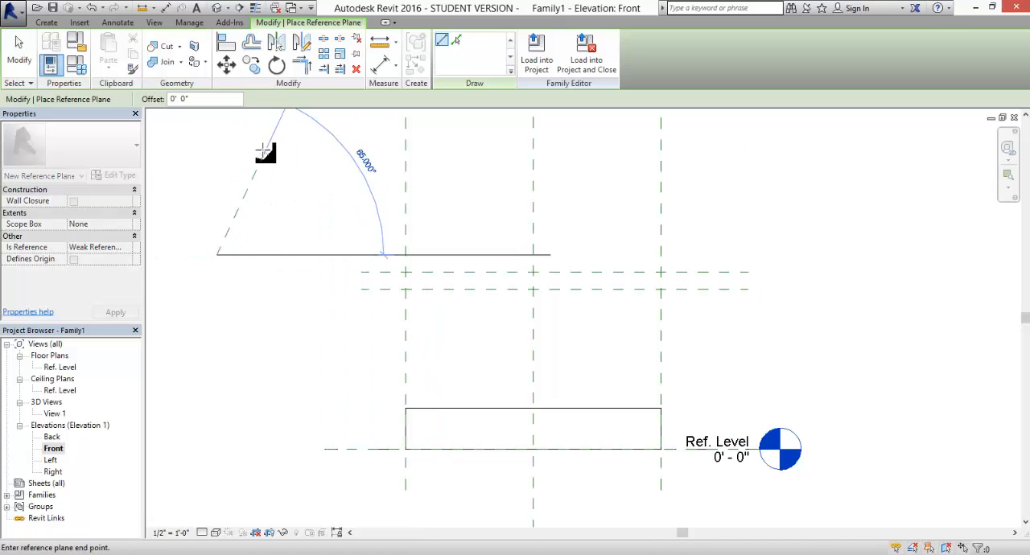
key(Escape)
key(Escape)
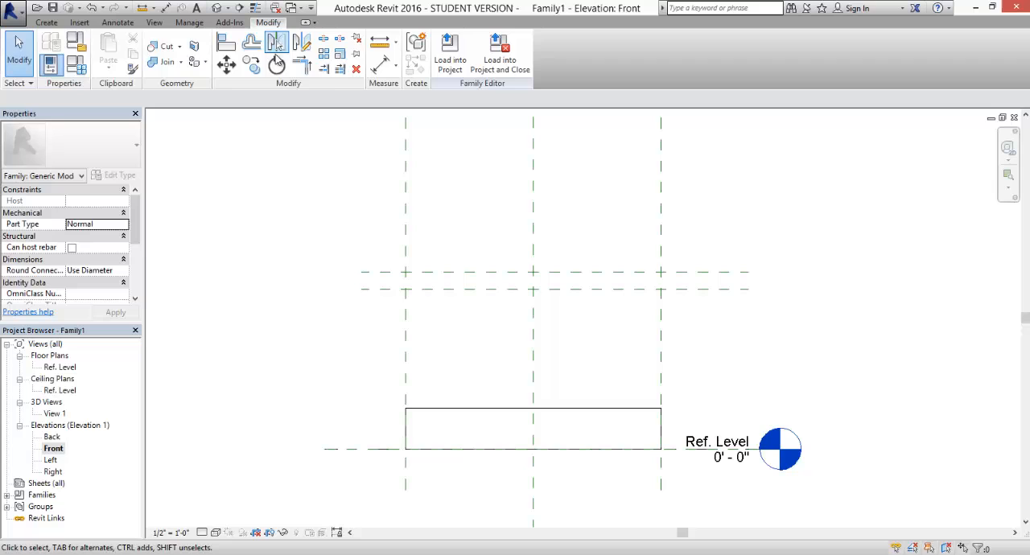
- Place an aligned dimension between the two new horizontal reference planes, just beyond their left ends
click(383, 65)
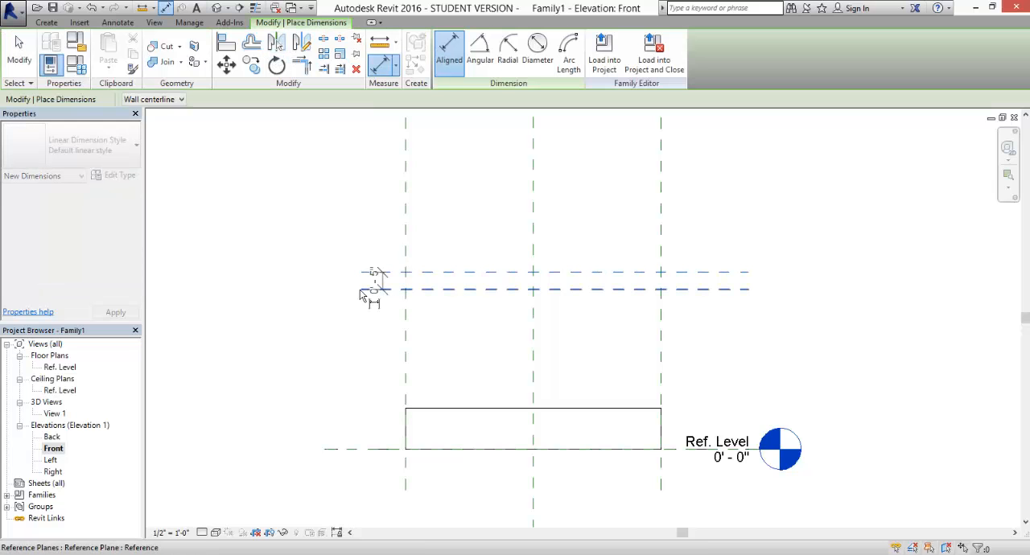
click(363, 291)
click(322, 285)
click(24, 60)
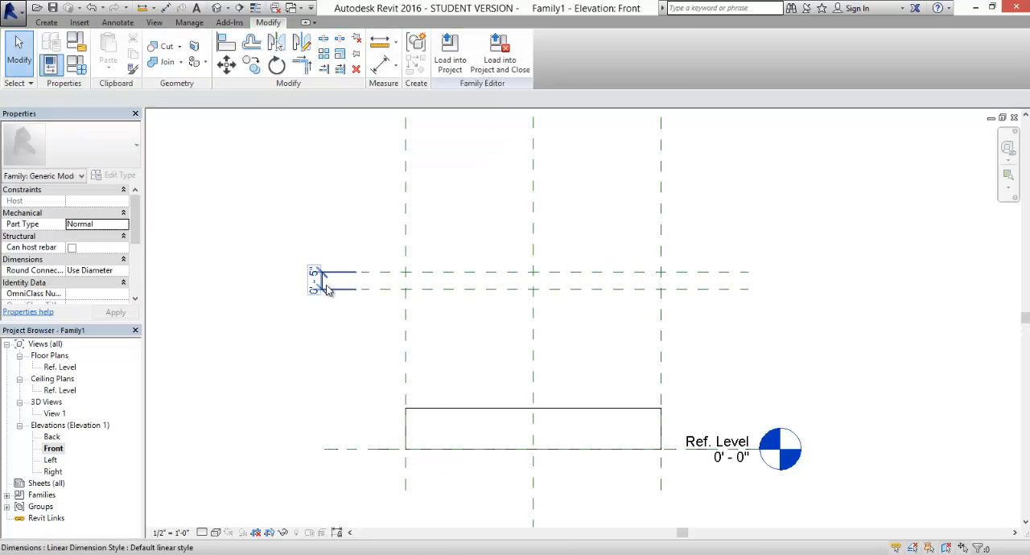
- Label the dimension between the two upper planes with a new instance family parameter named Table Thickness
click(324, 281)
click(317, 100)
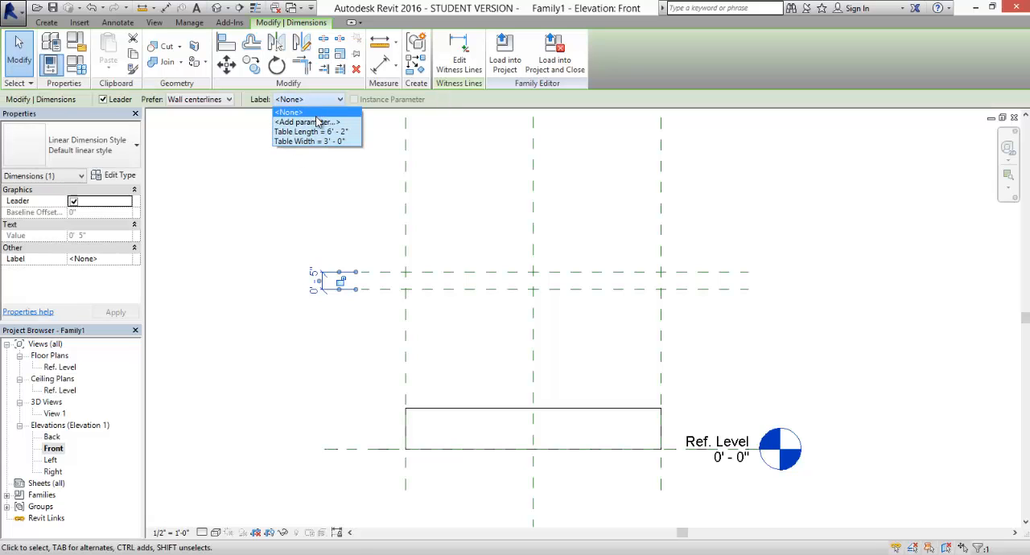
click(319, 119)
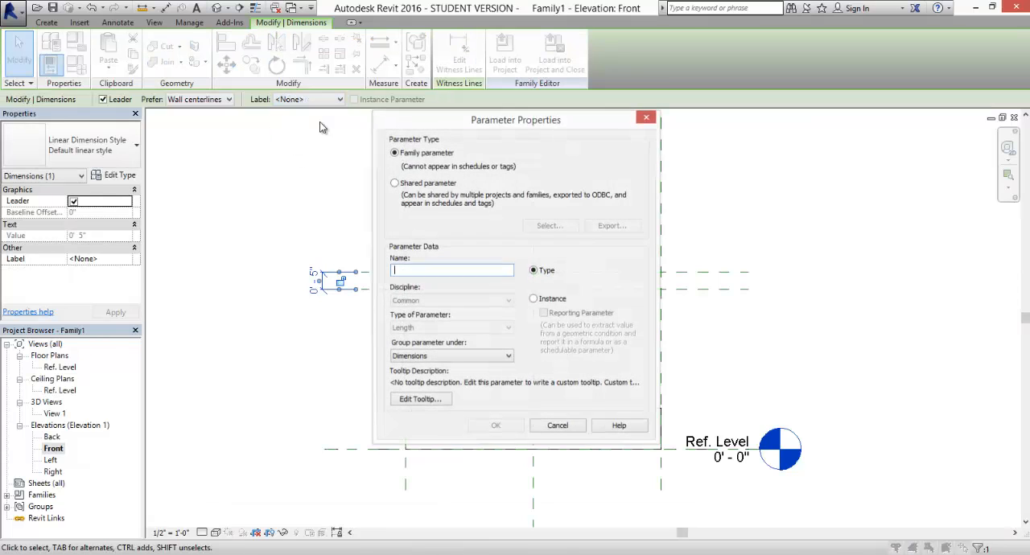
click(533, 301)
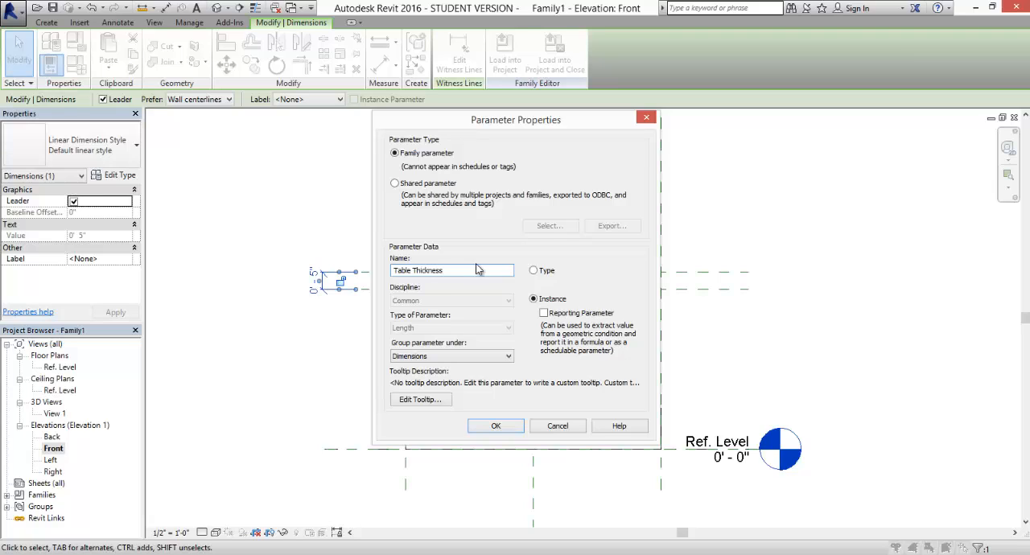
click(505, 428)
click(344, 341)
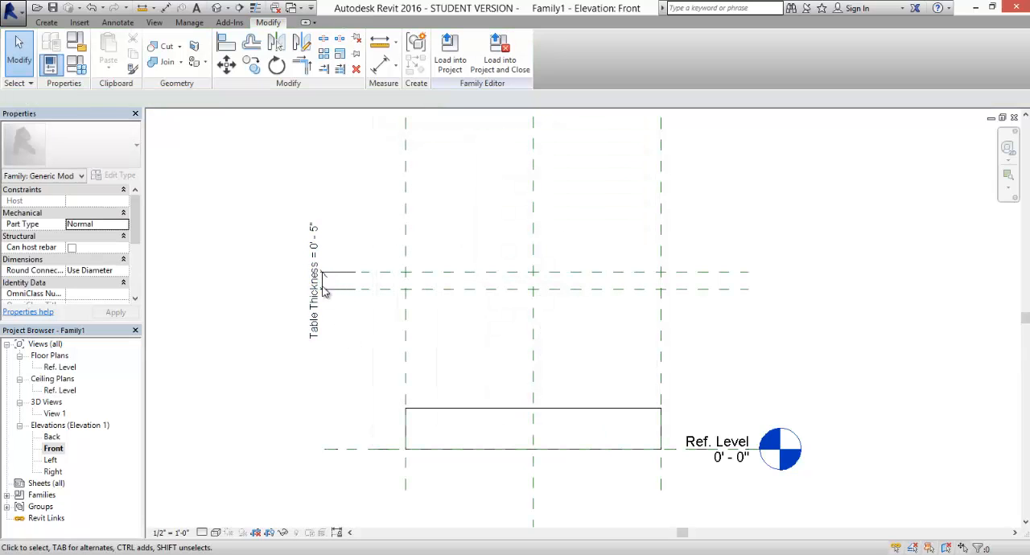
- Set the Table Thickness parameter to 2" in Family Types and apply it
click(318, 282)
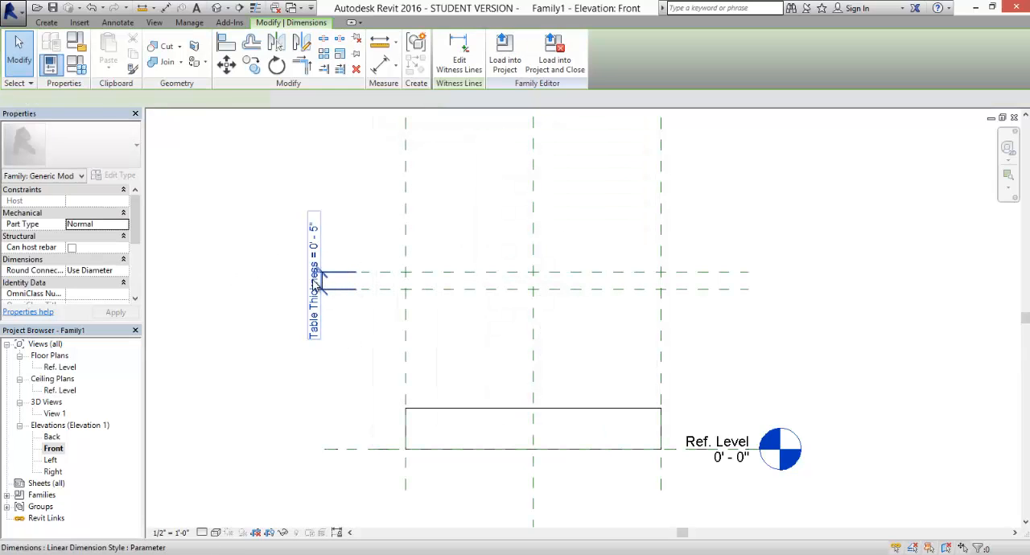
click(270, 233)
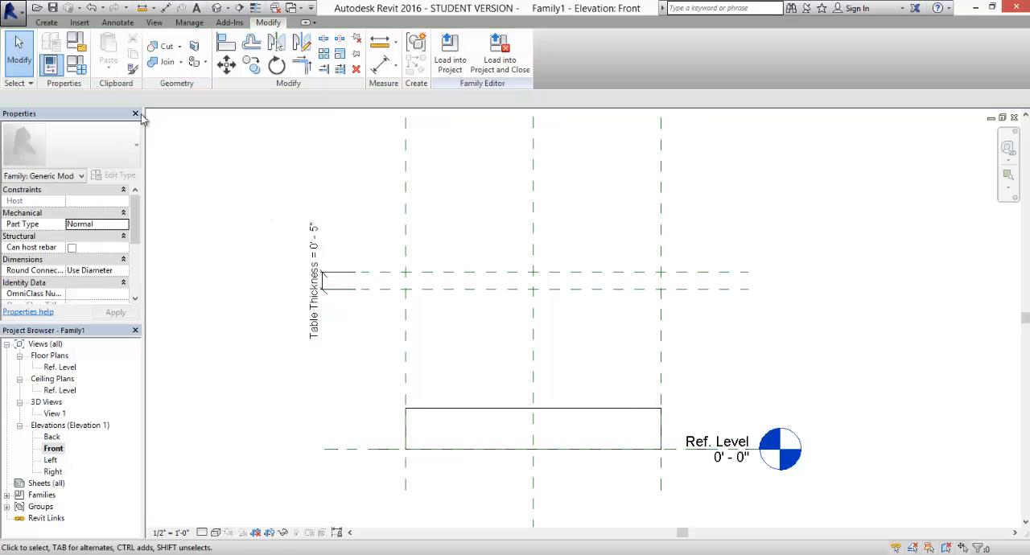
click(60, 65)
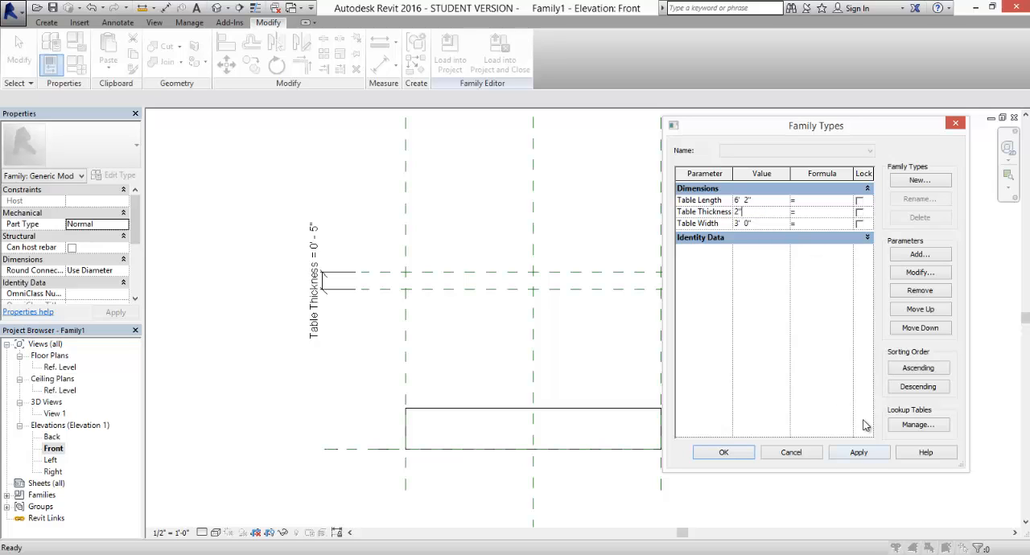
click(861, 456)
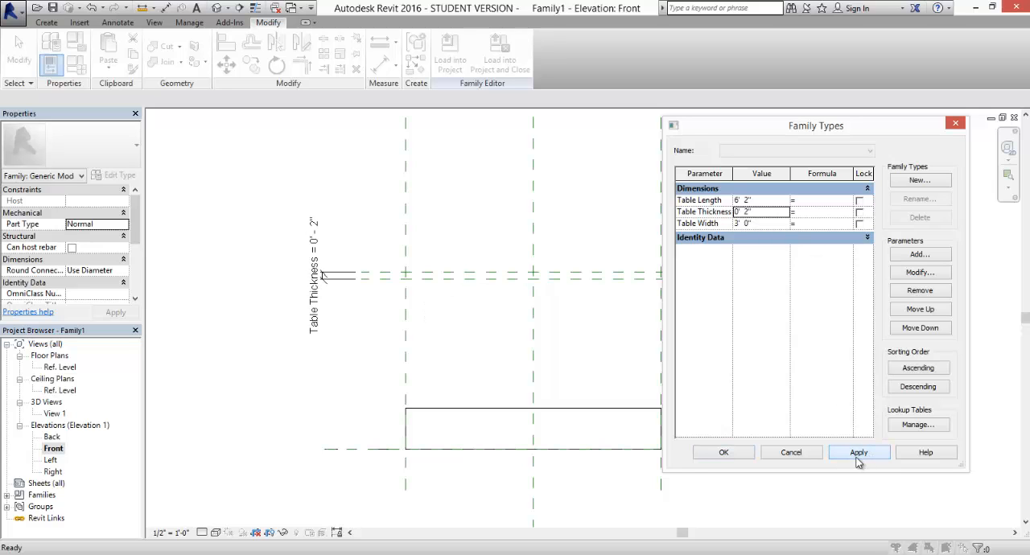
click(724, 452)
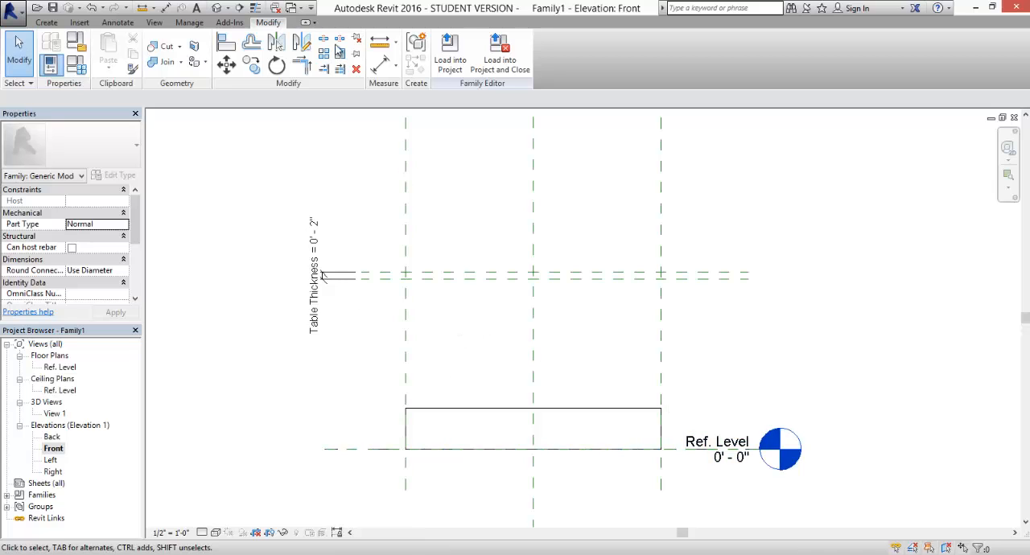
- Try to align the upper reference plane to the extrusion's top edge, and undo the alignment
click(226, 43)
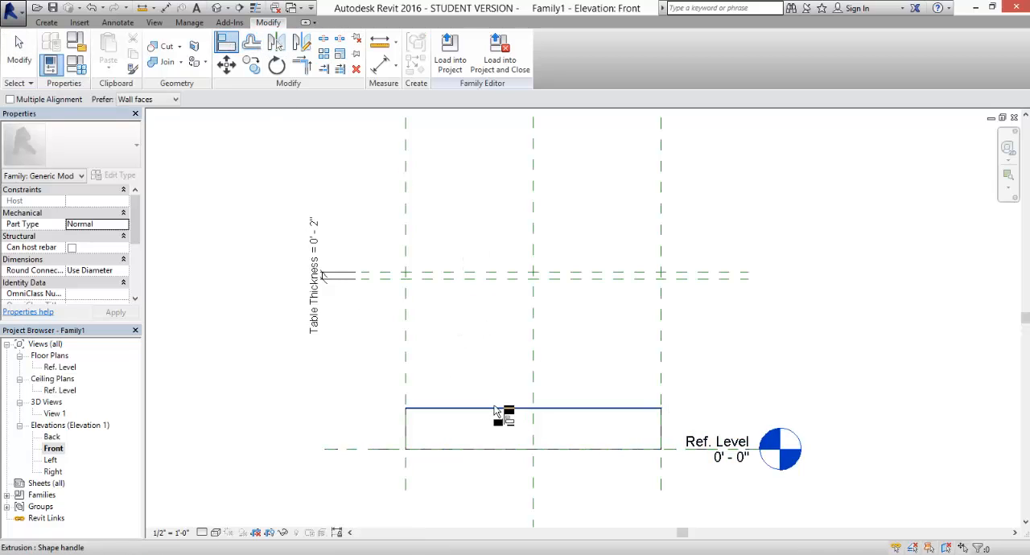
click(494, 410)
click(499, 276)
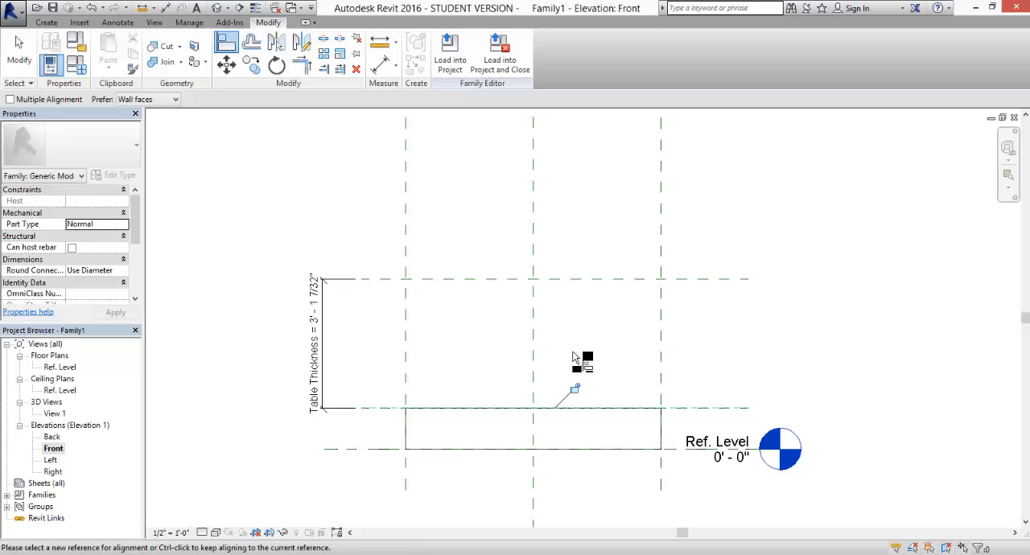
key(ctrl+z)
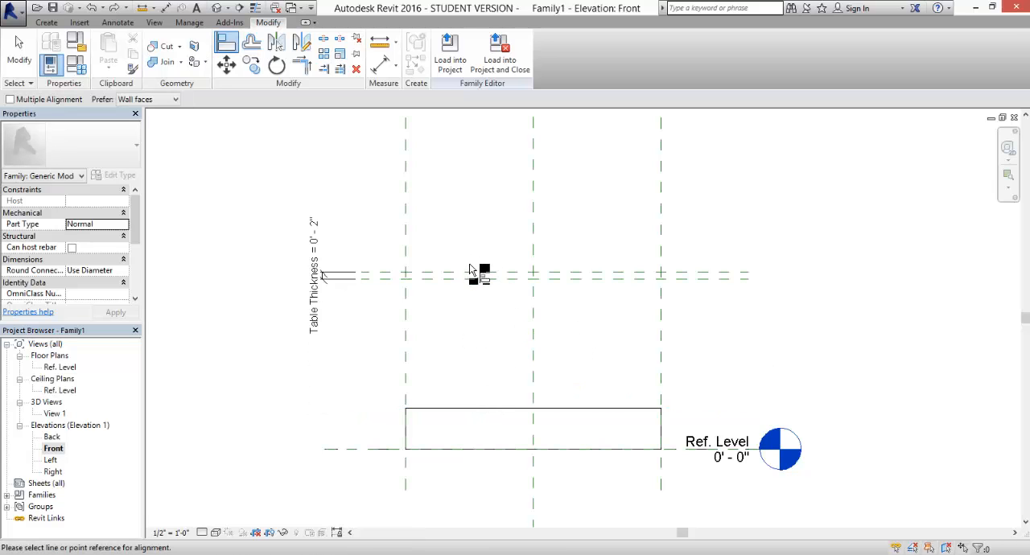
- Align the extrusion's top edge to the upper reference plane and its bottom edge to the lower one, locking the bottom alignment
click(471, 276)
click(497, 409)
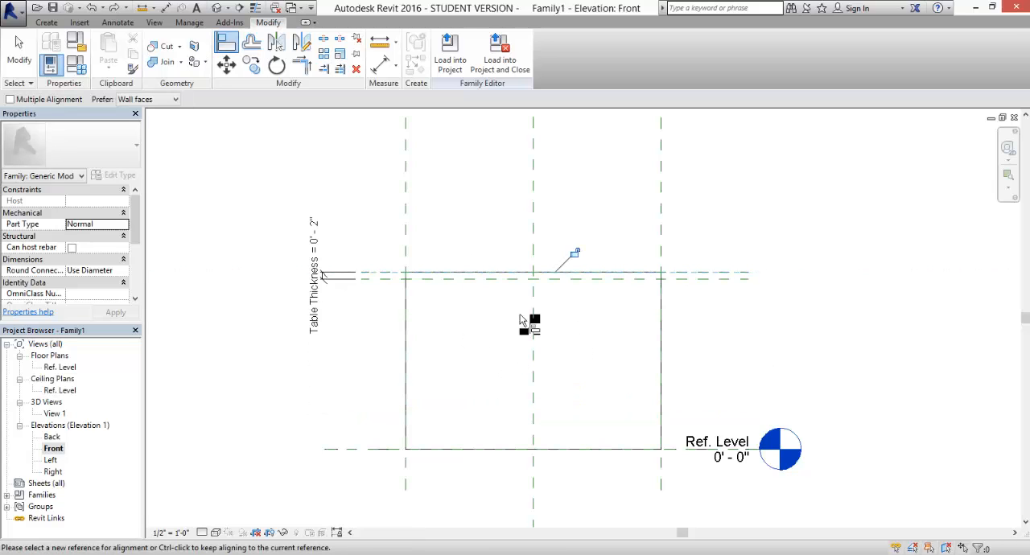
click(387, 280)
click(489, 448)
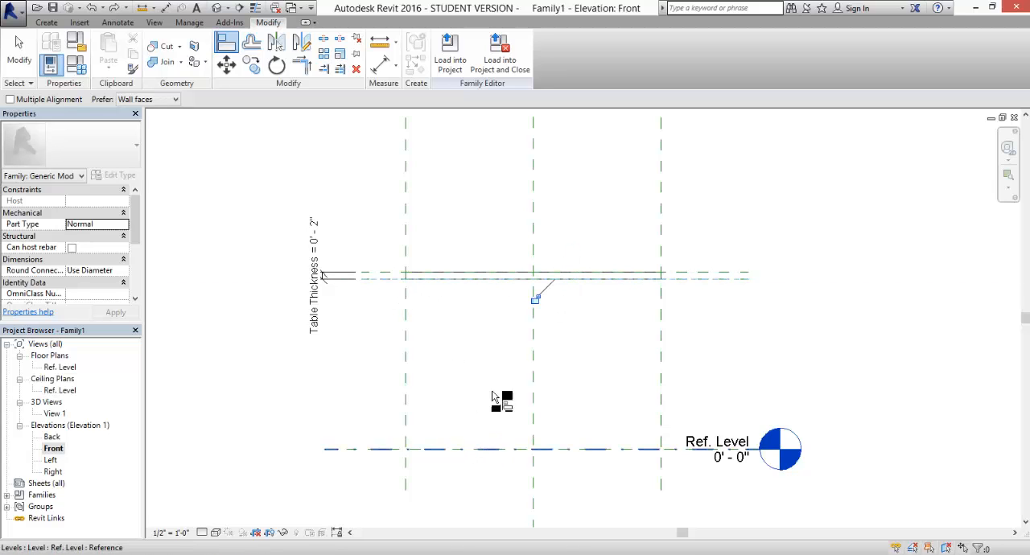
click(537, 302)
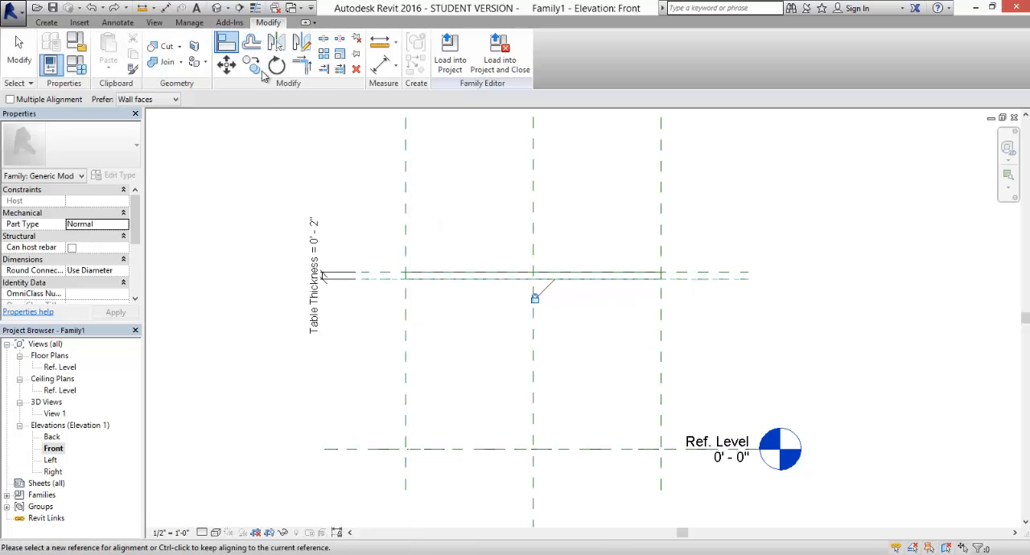
- Place an aligned dimension between the uppermost reference plane and Ref. Level, left of the Table Thickness dimension
click(379, 66)
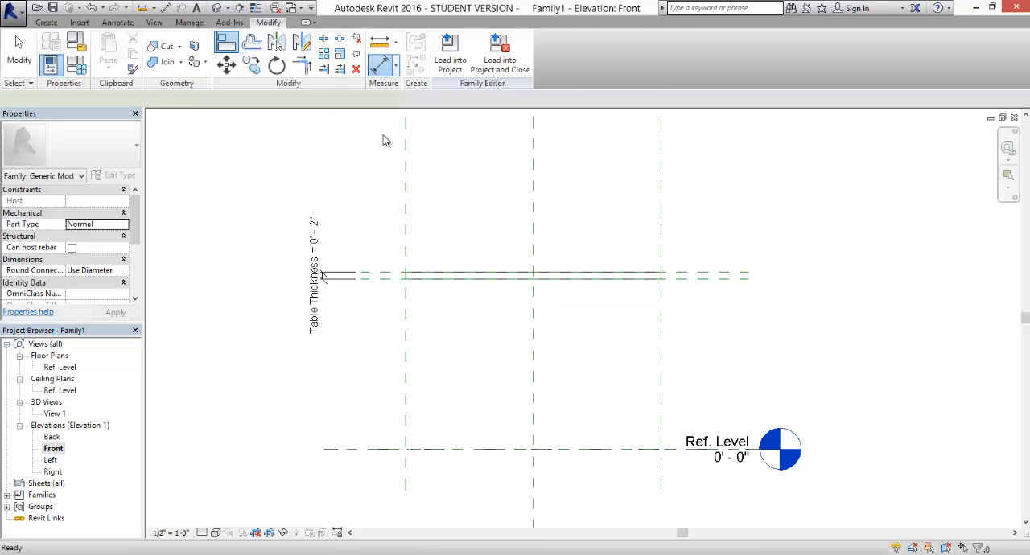
click(392, 275)
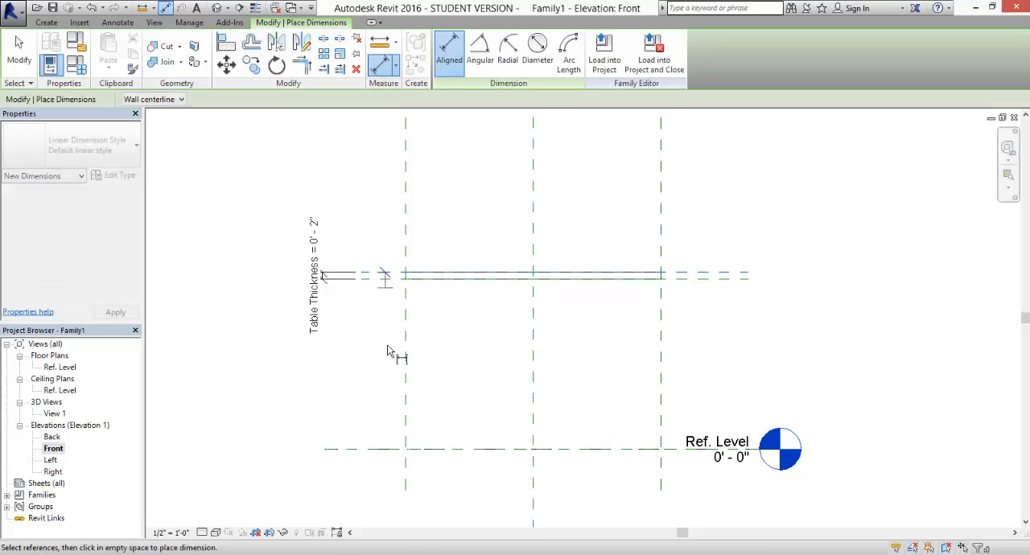
click(351, 447)
click(278, 449)
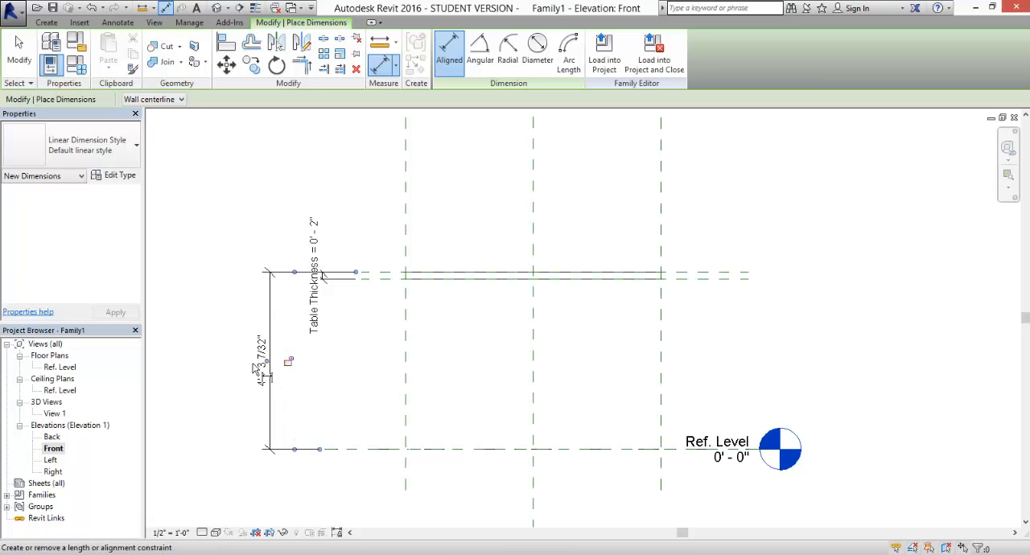
click(24, 56)
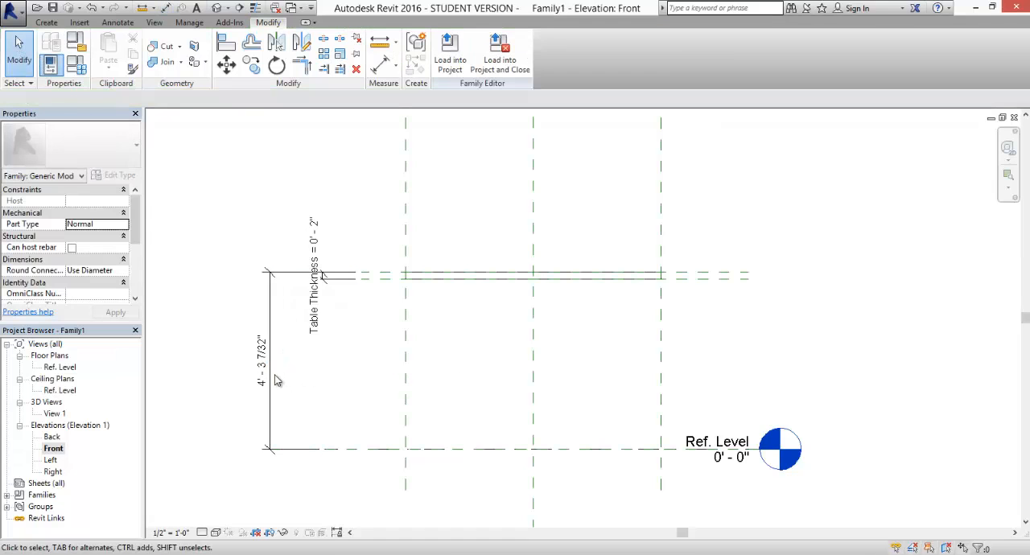
- Label the overall height dimension with a new instance family parameter named Table Height
click(274, 380)
click(313, 99)
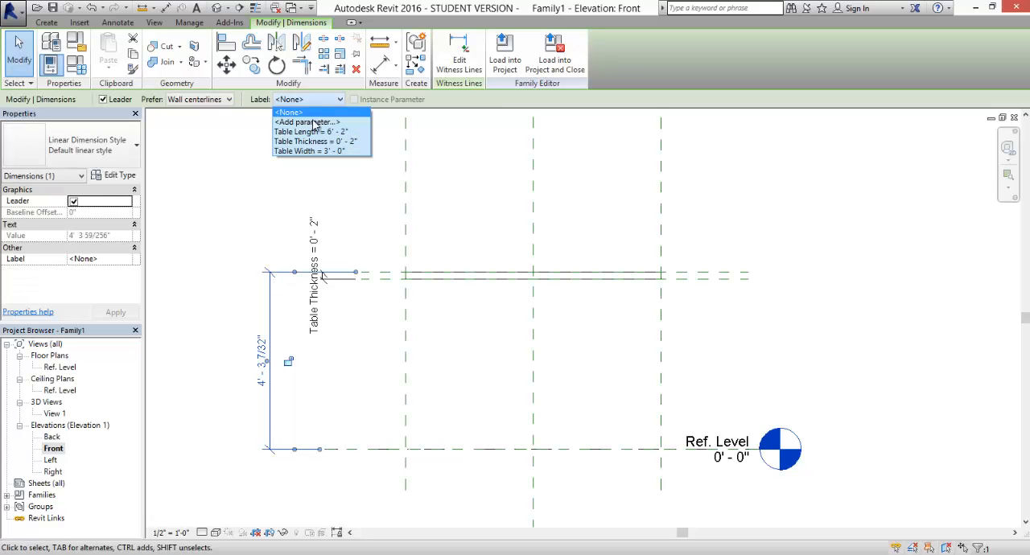
click(315, 121)
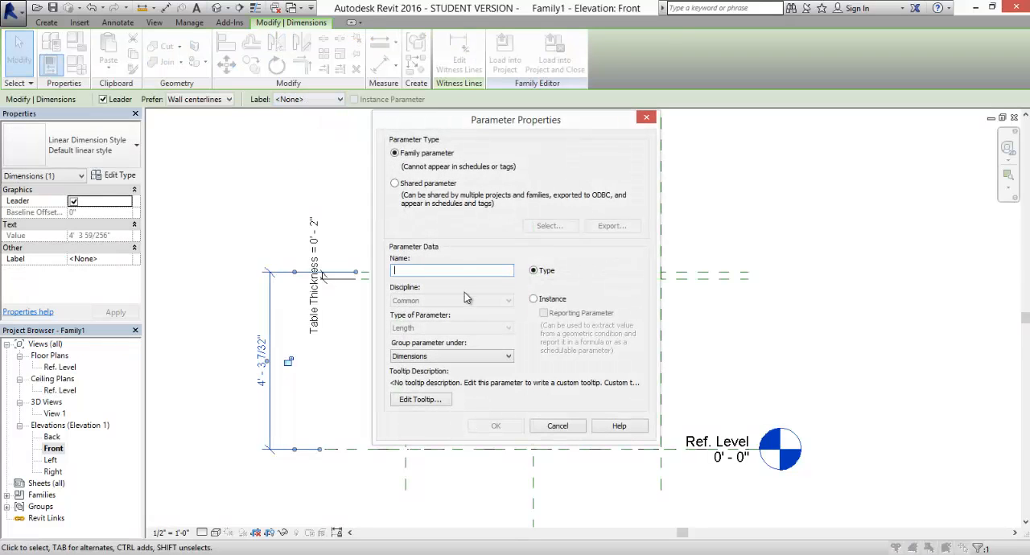
text(Table Height)
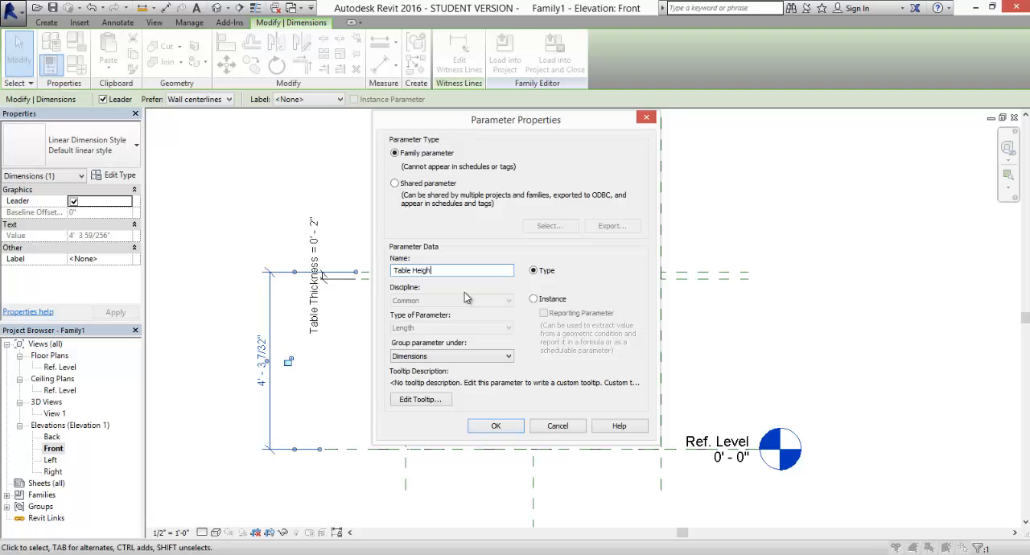
click(546, 302)
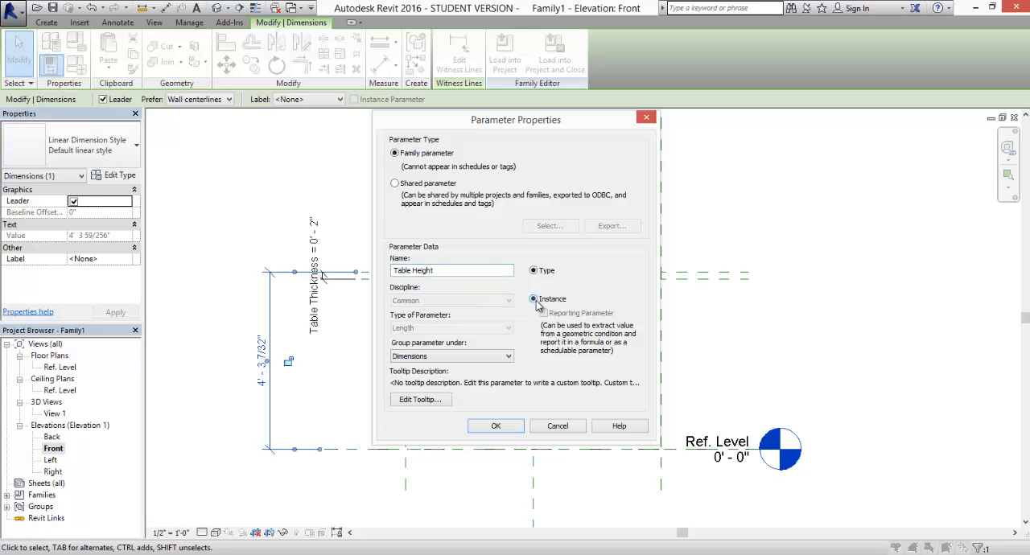
click(496, 428)
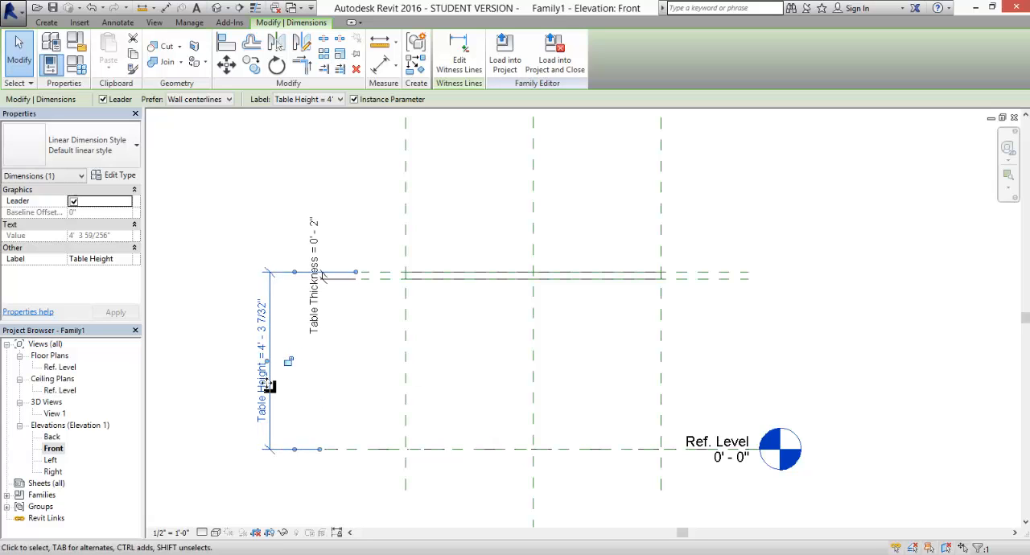
- Set the Table Height parameter to 30" in Family Types and apply it
click(78, 66)
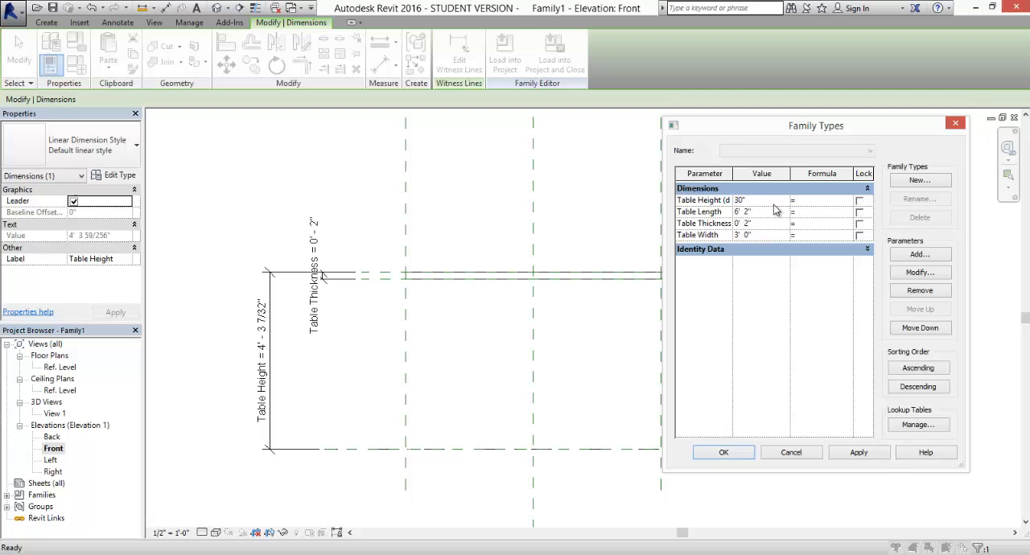
click(859, 452)
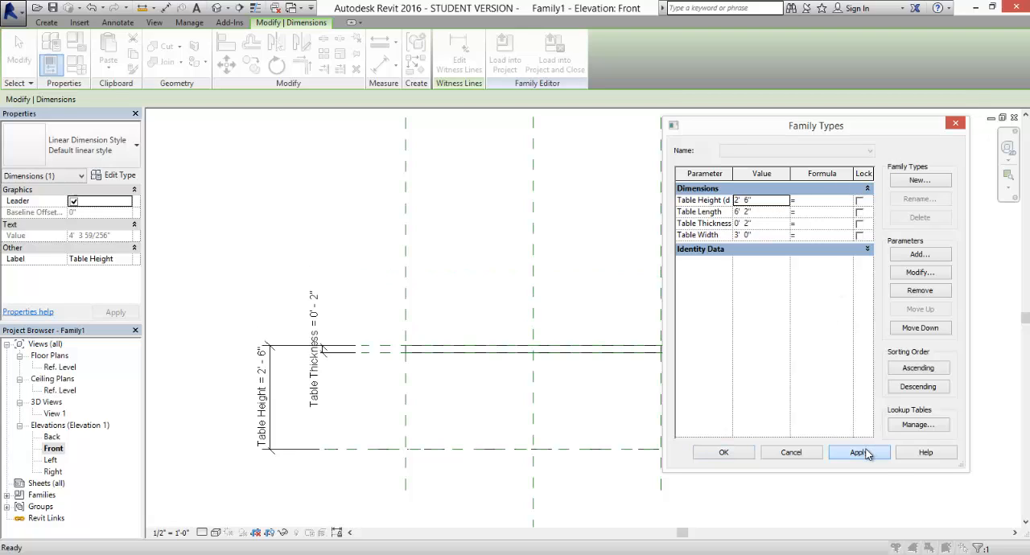
click(723, 453)
click(715, 377)
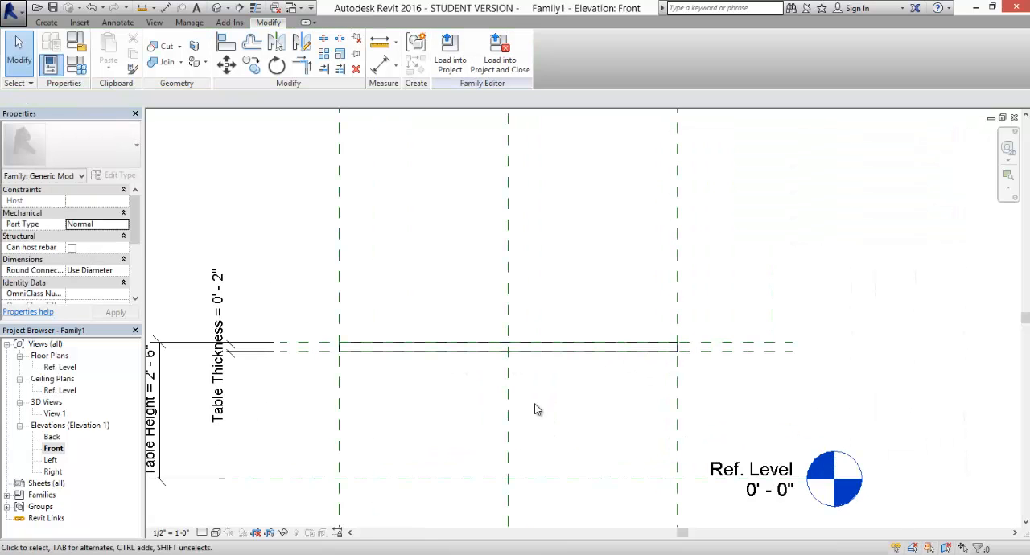
- Open the 3D view View 1 and examine the tabletop from a lower angle
middle_drag(555, 445, 597, 386)
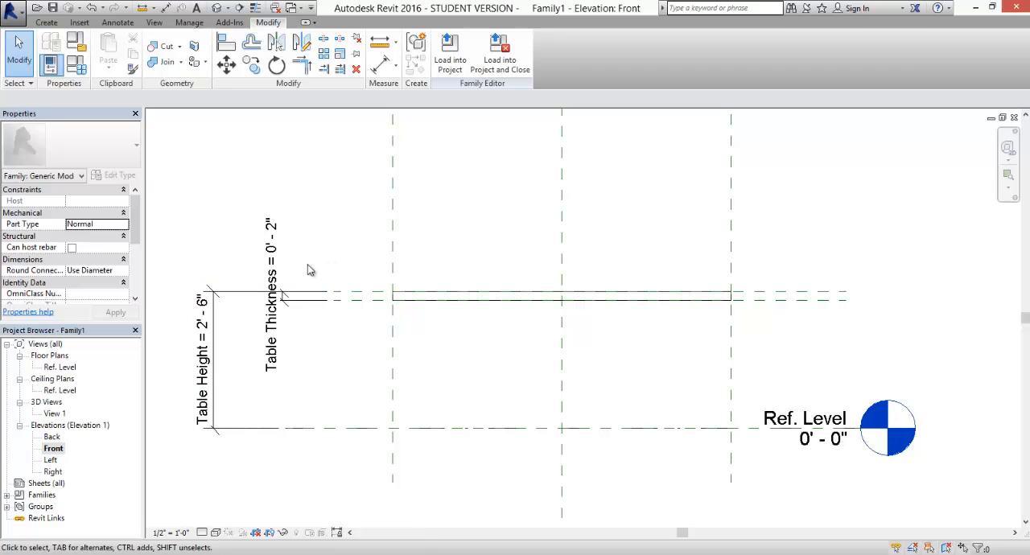
middle_drag(451, 364, 485, 351)
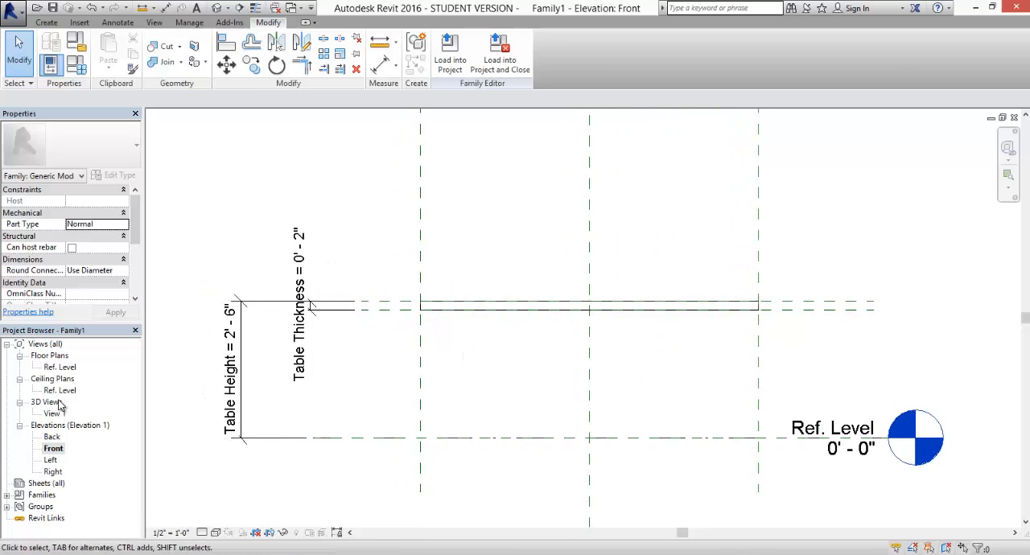
double_click(52, 413)
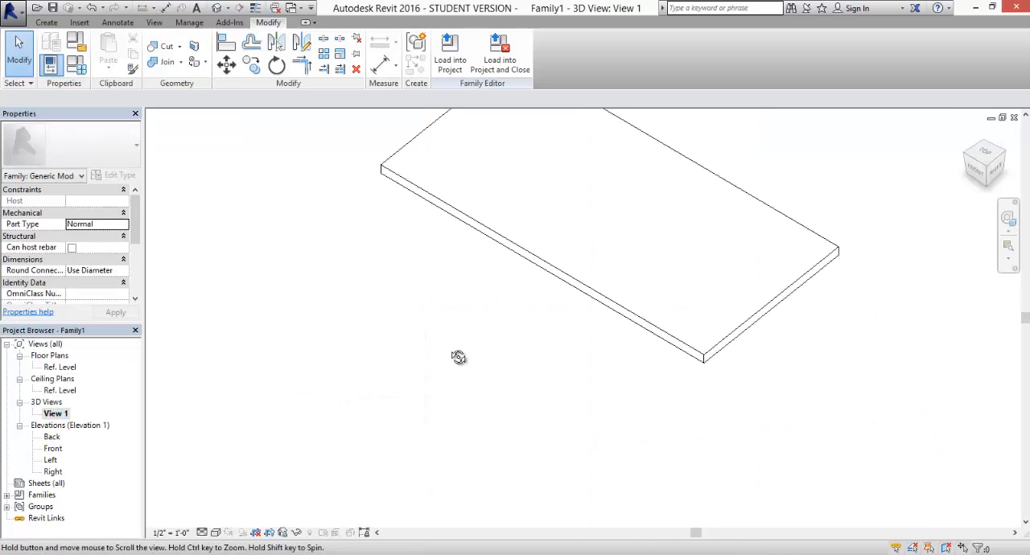
shift+middle_drag(459, 358, 474, 244)
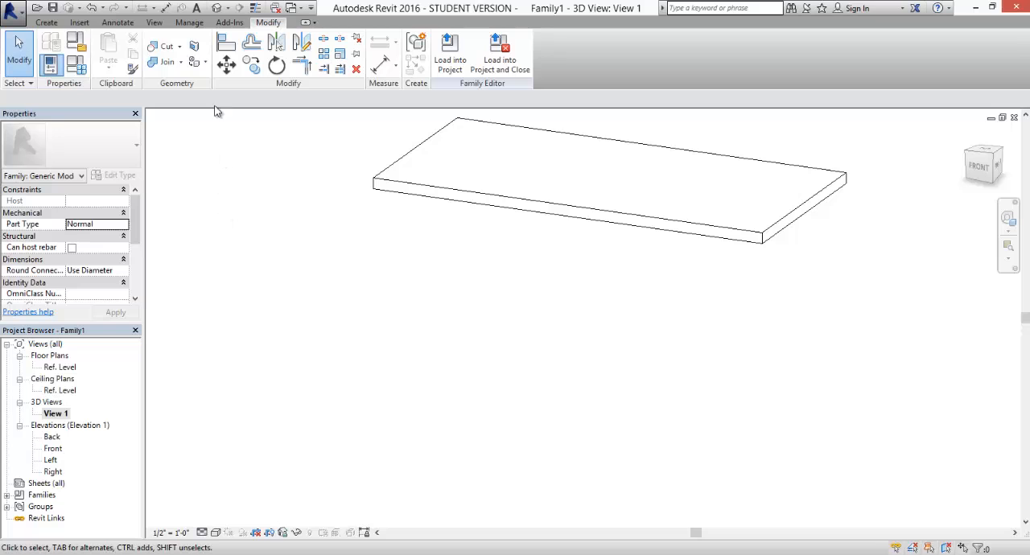
- Start an extrusion in the Ref. Level floor plan and sketch leg rectangles about 3" in size inside the tabletop's two upper corners
double_click(65, 368)
mouse_move(476, 315)
middle_down()
mouse_move(472, 301)
mouse_move(486, 319)
middle_up()
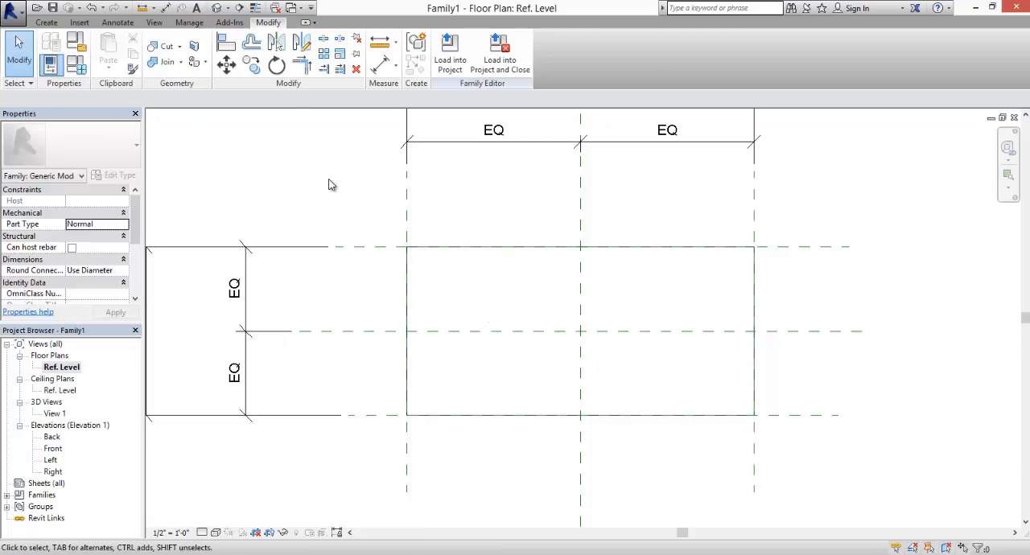
click(46, 23)
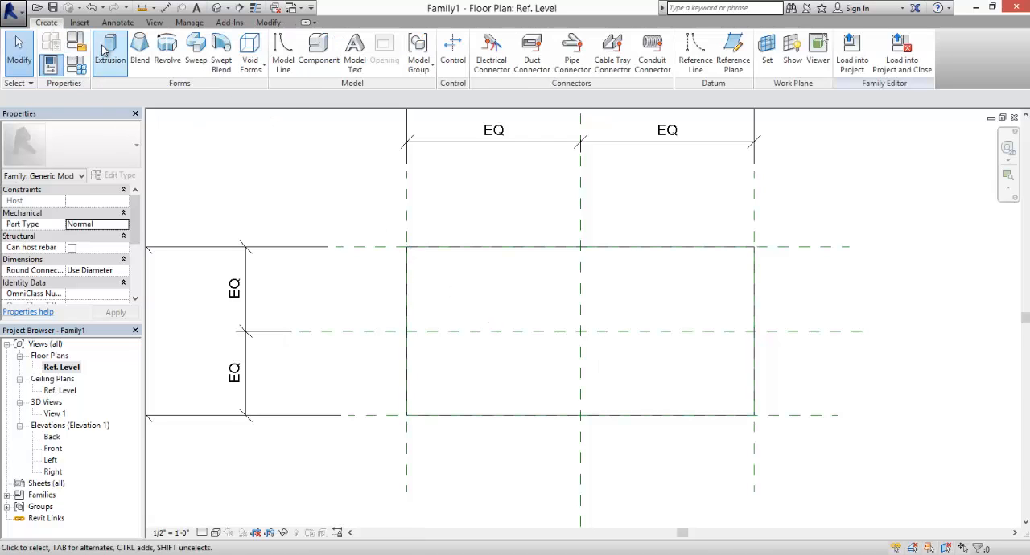
click(76, 48)
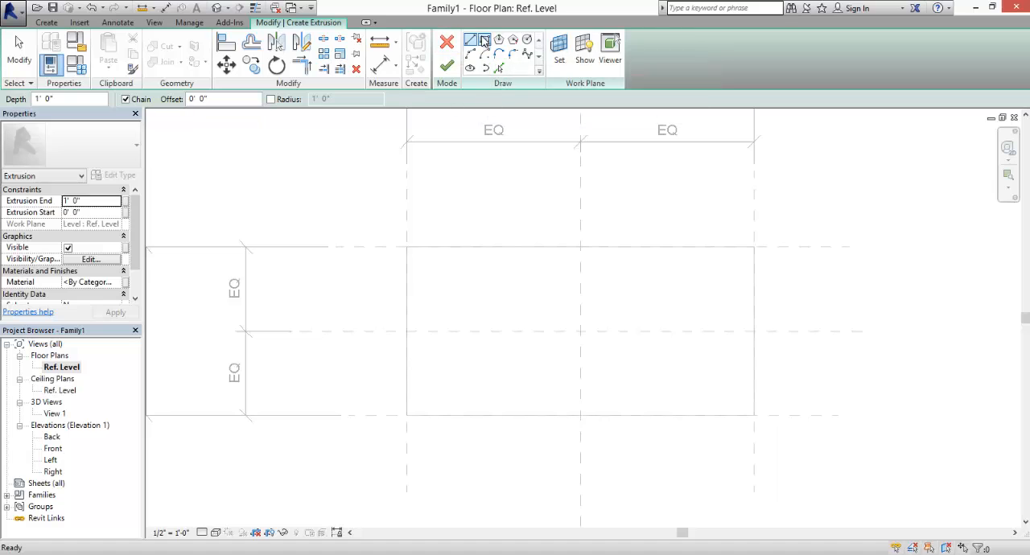
click(484, 41)
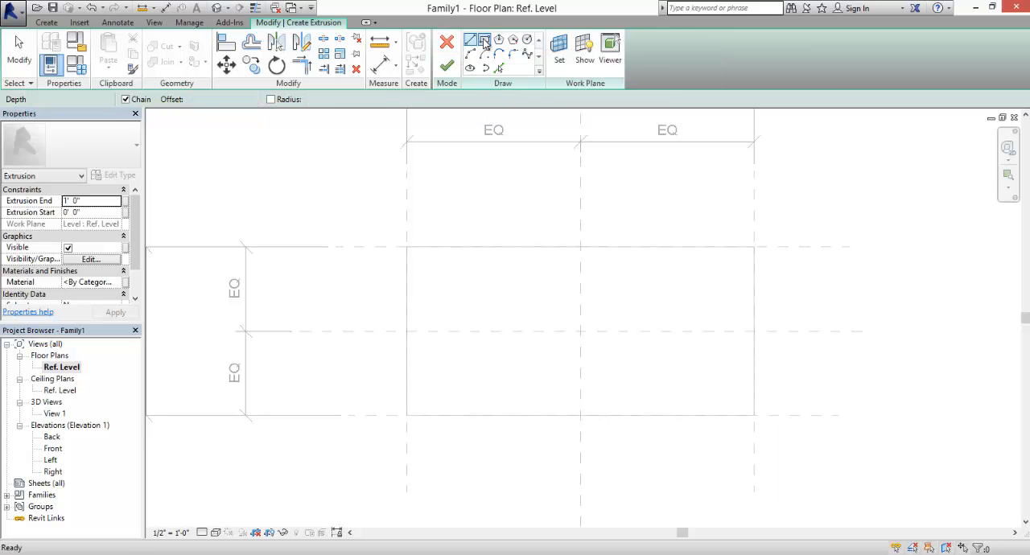
click(407, 247)
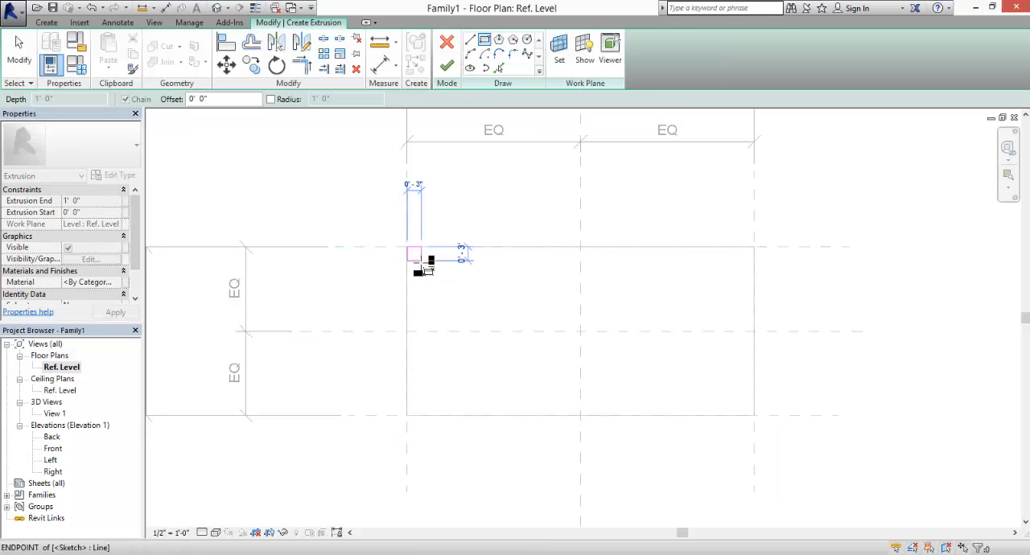
click(740, 262)
- Sketch larger leg rectangles about 6" deep inside the tabletop's two lower corners
click(754, 413)
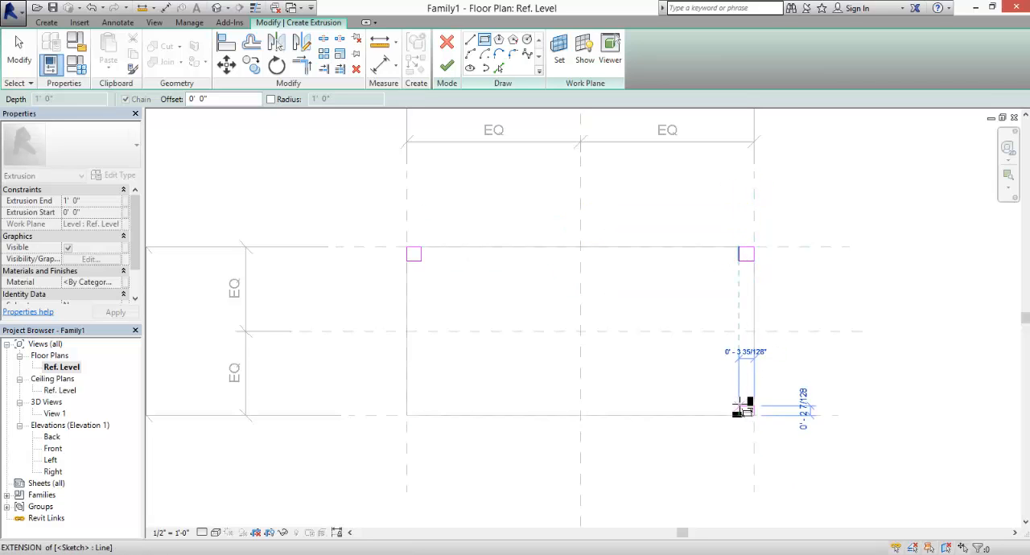
click(722, 388)
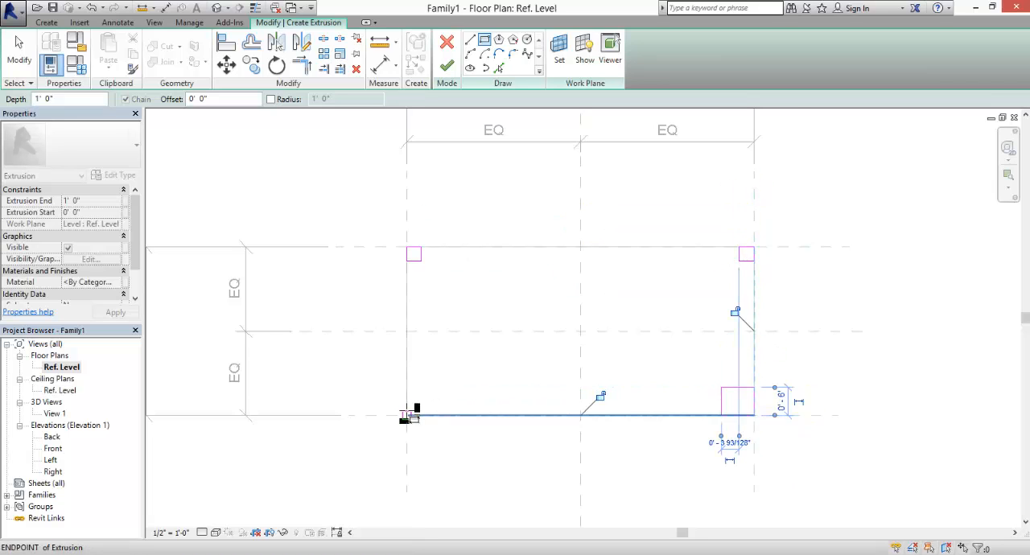
click(406, 415)
click(438, 387)
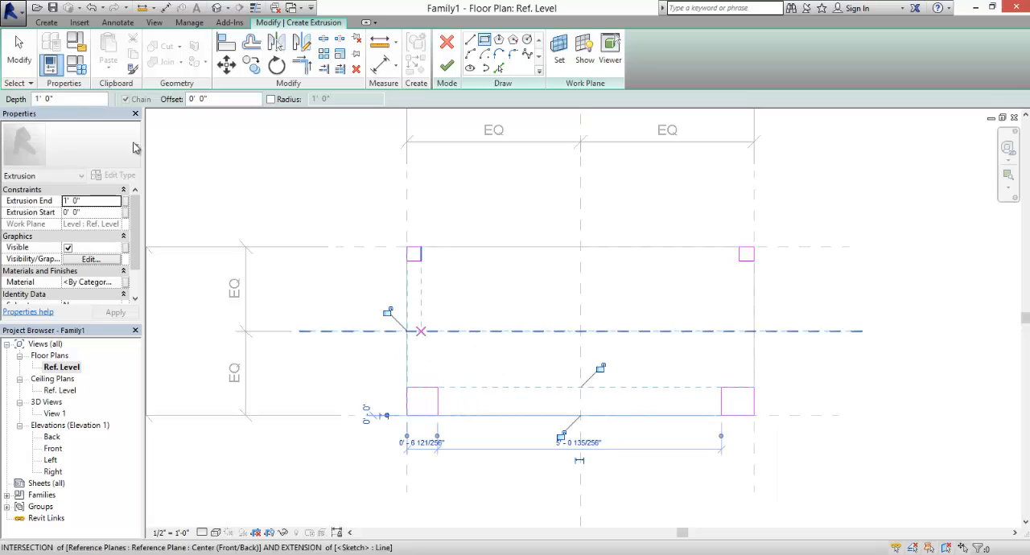
click(20, 49)
- Align the leg sketch edges to the table's left and lower reference planes and lock both alignments
scroll(375, 394, up, 2)
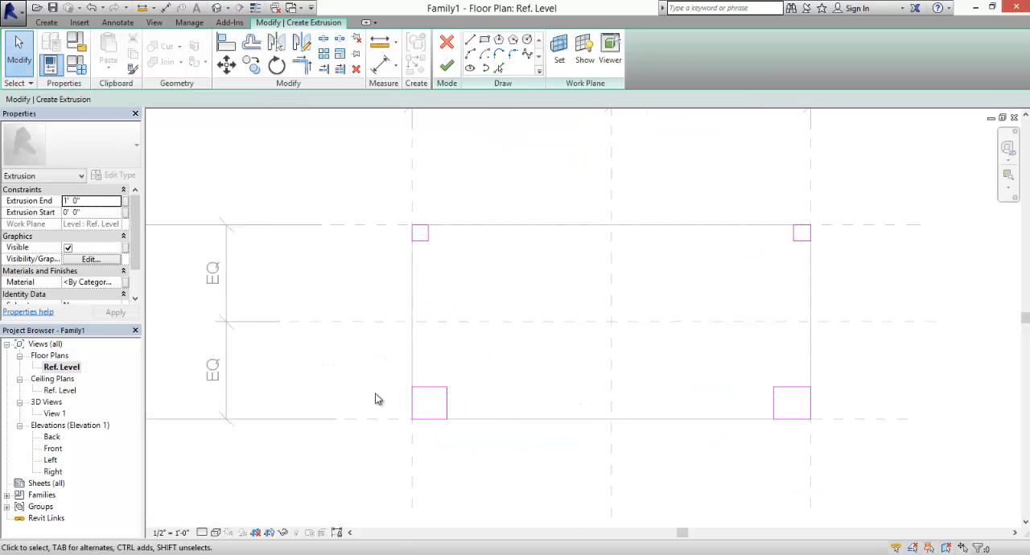
click(226, 42)
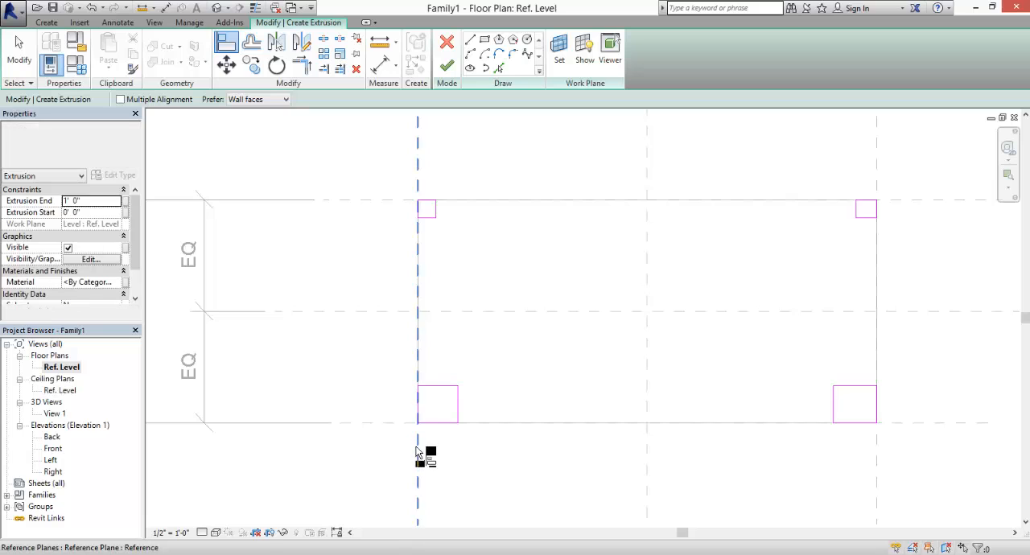
click(398, 299)
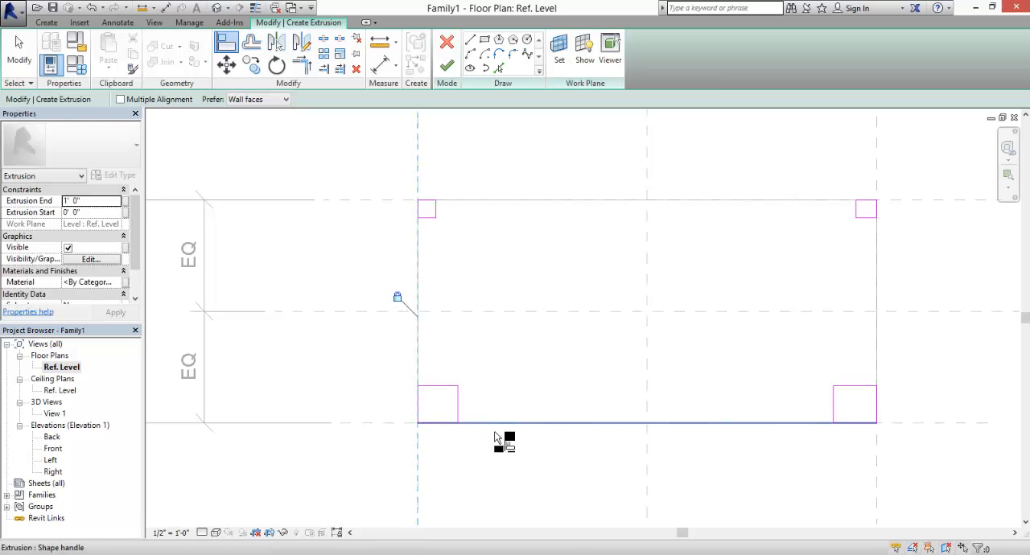
click(956, 424)
click(442, 431)
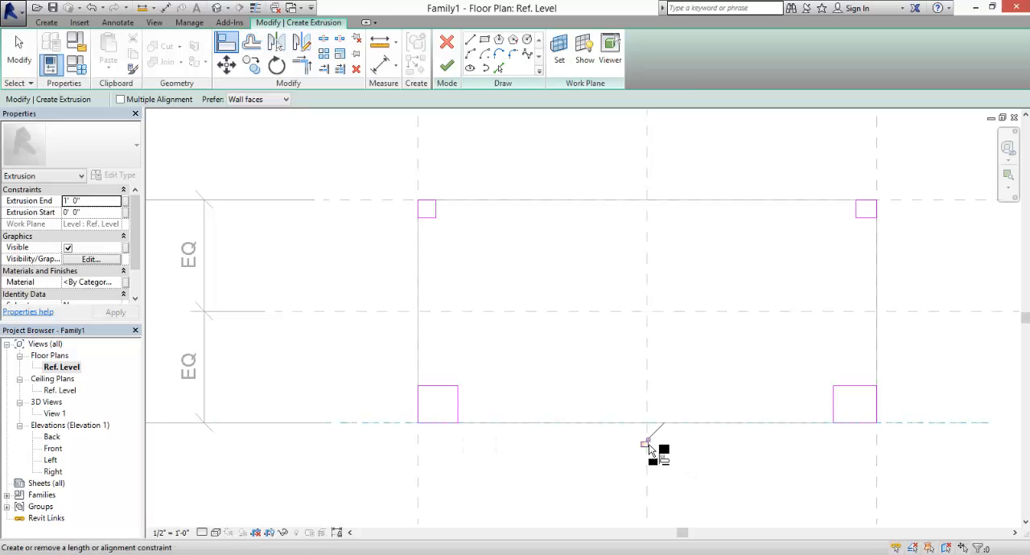
click(645, 444)
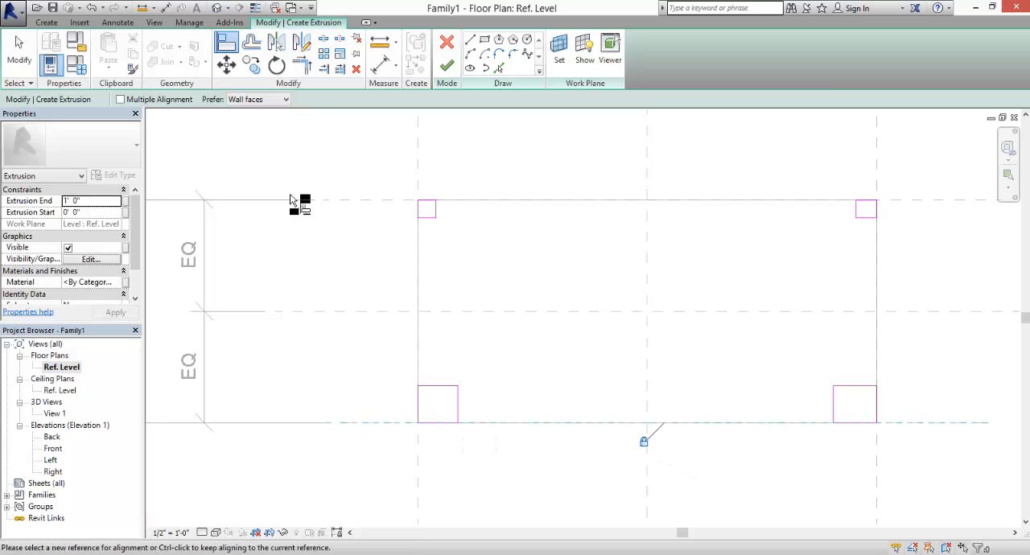
- Draw two vertical reference planes, one along the upper-left leg's inner edge and one through the right-hand legs
click(391, 70)
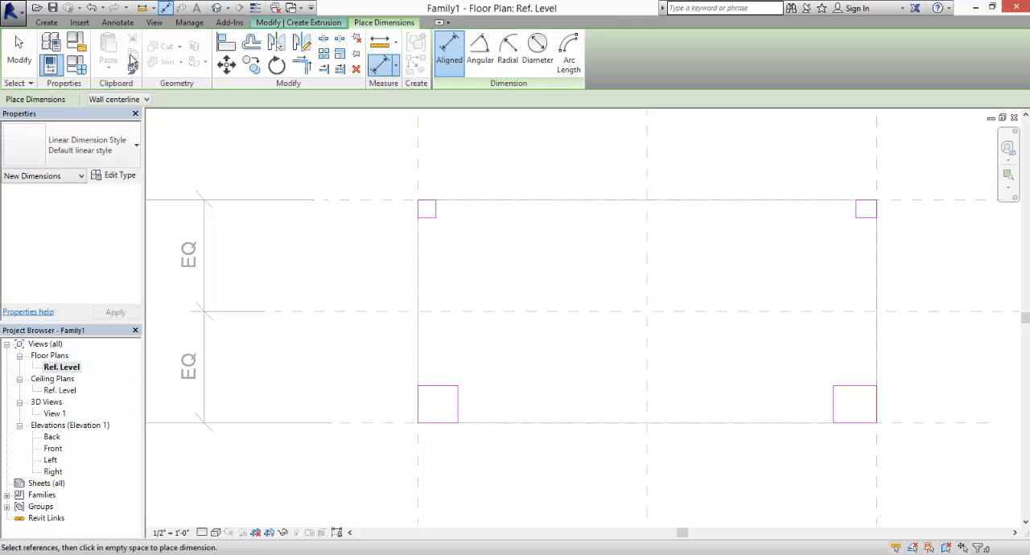
click(46, 22)
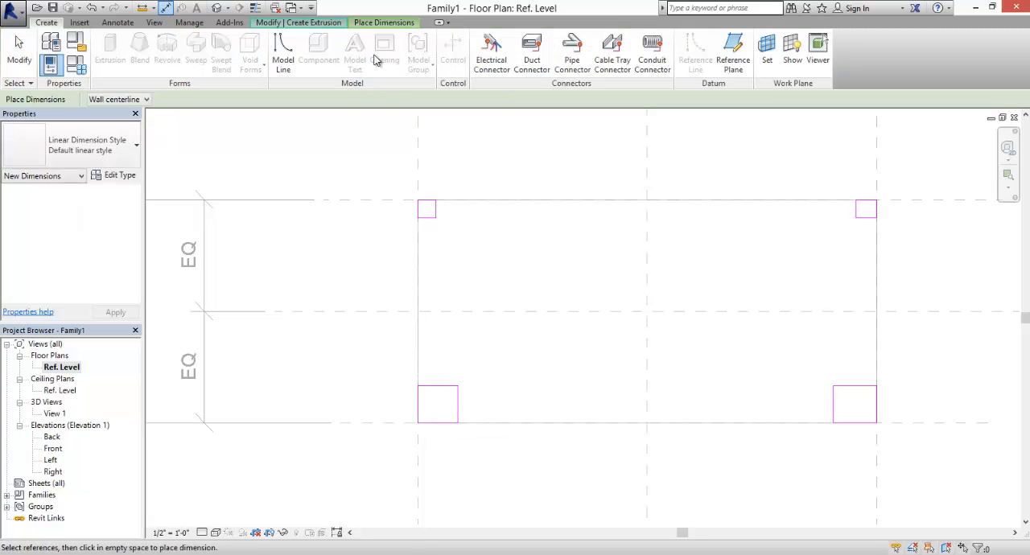
click(730, 49)
click(435, 200)
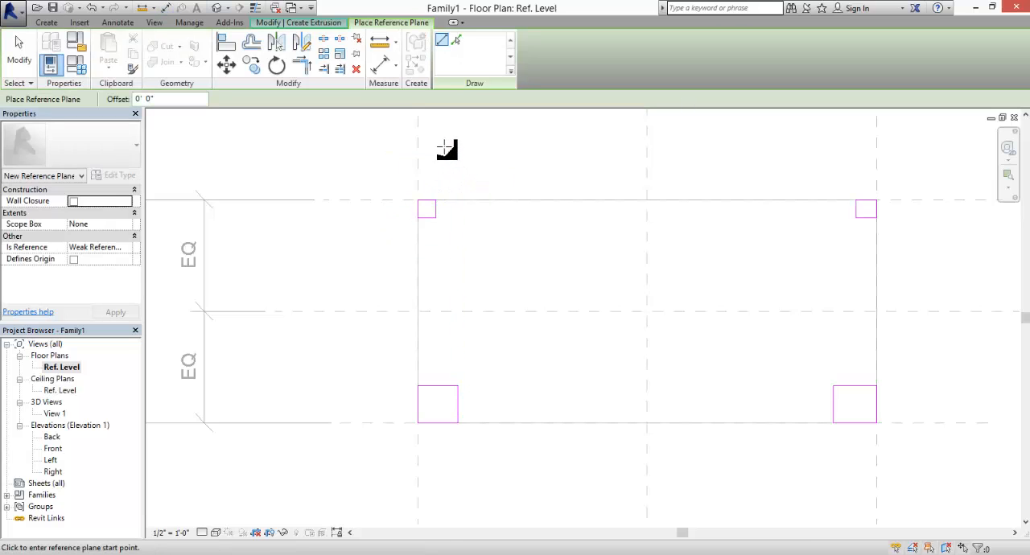
click(435, 140)
click(435, 502)
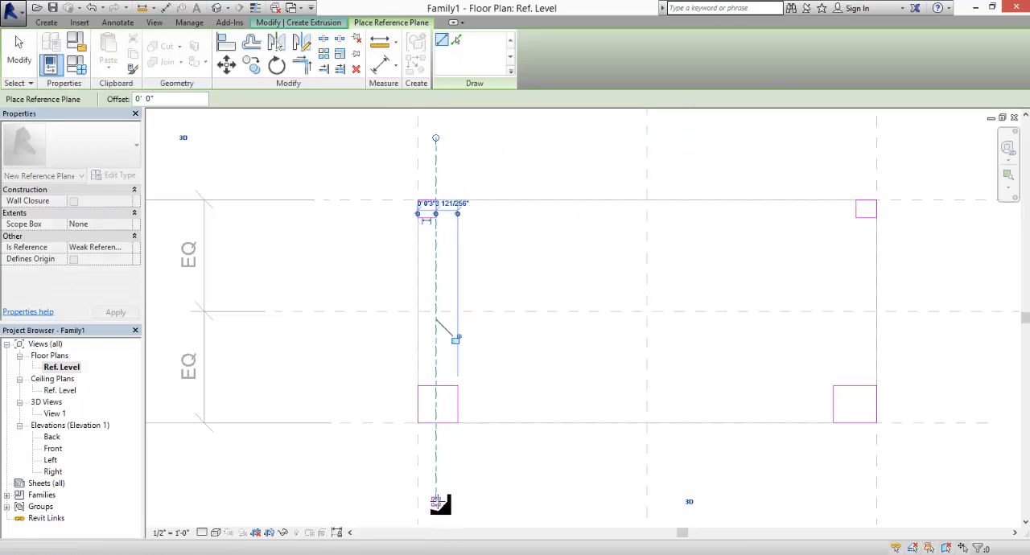
click(851, 140)
click(850, 488)
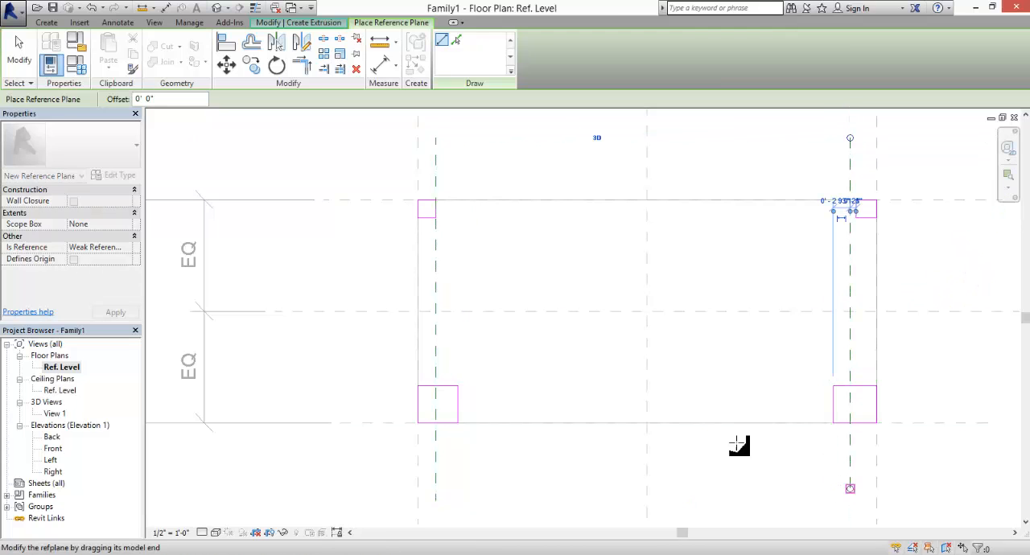
- Draw two horizontal reference planes, one through the lower legs and one just below the upper legs
click(298, 399)
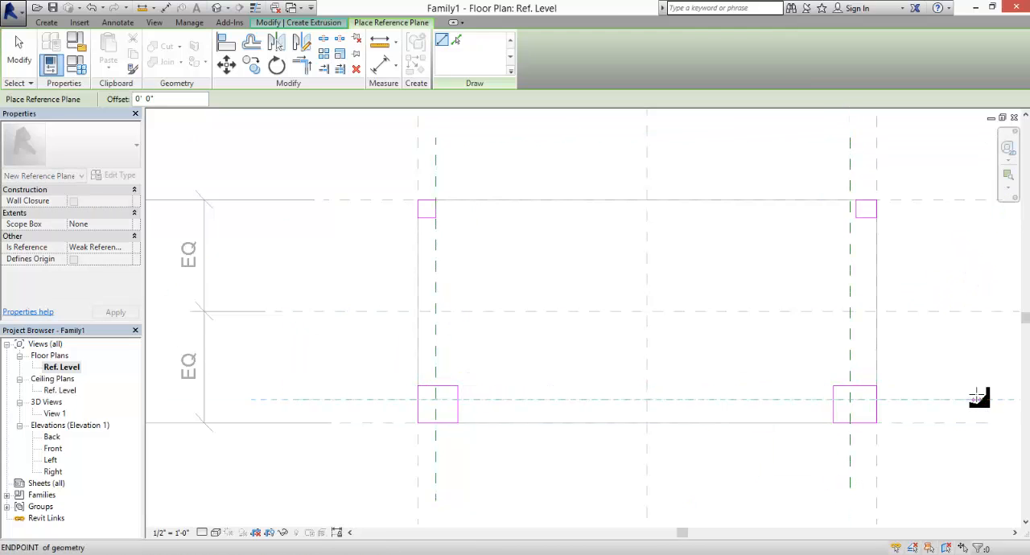
click(976, 399)
click(338, 230)
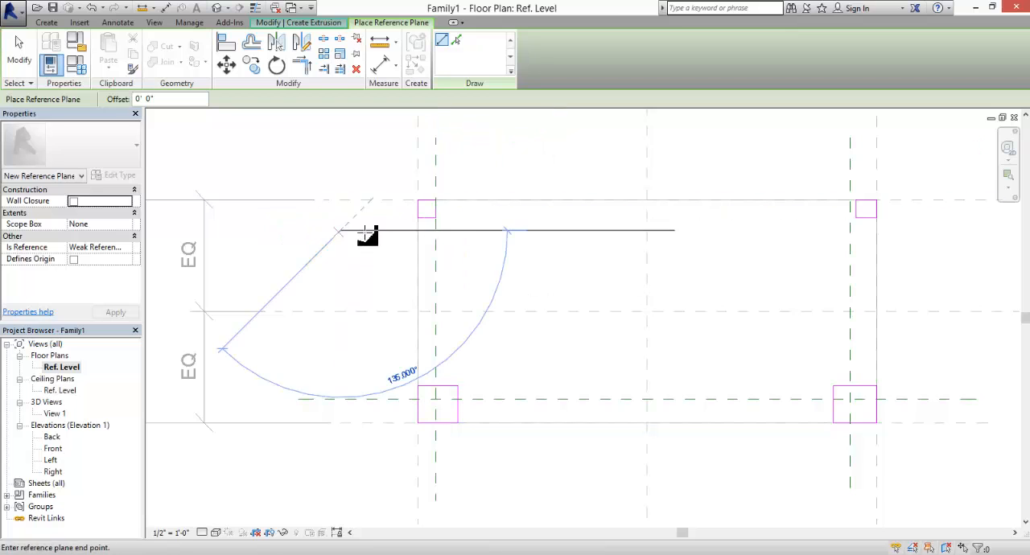
click(947, 230)
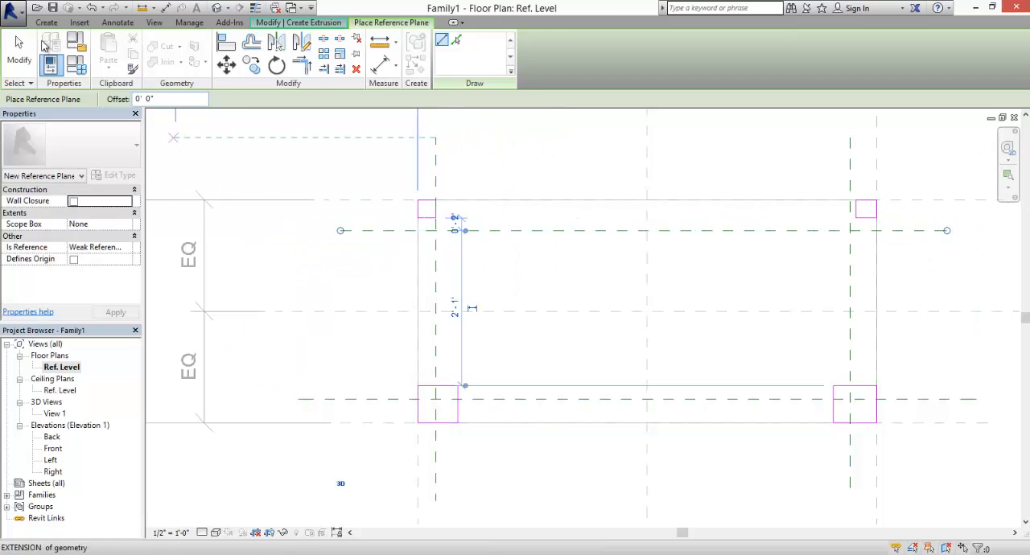
click(14, 49)
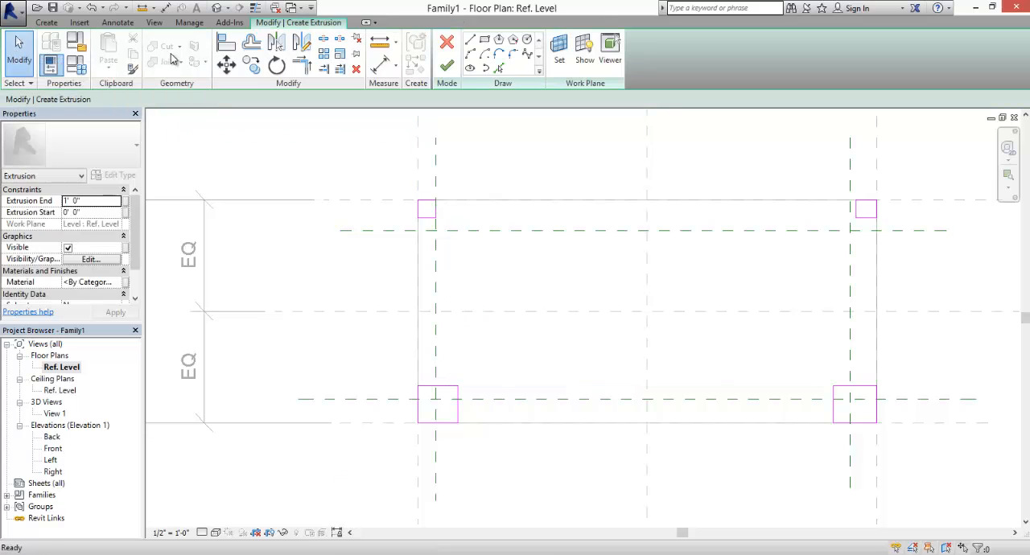
- Dimension the distance from the table's upper reference plane to the horizontal reference plane below the upper legs
click(382, 65)
click(396, 203)
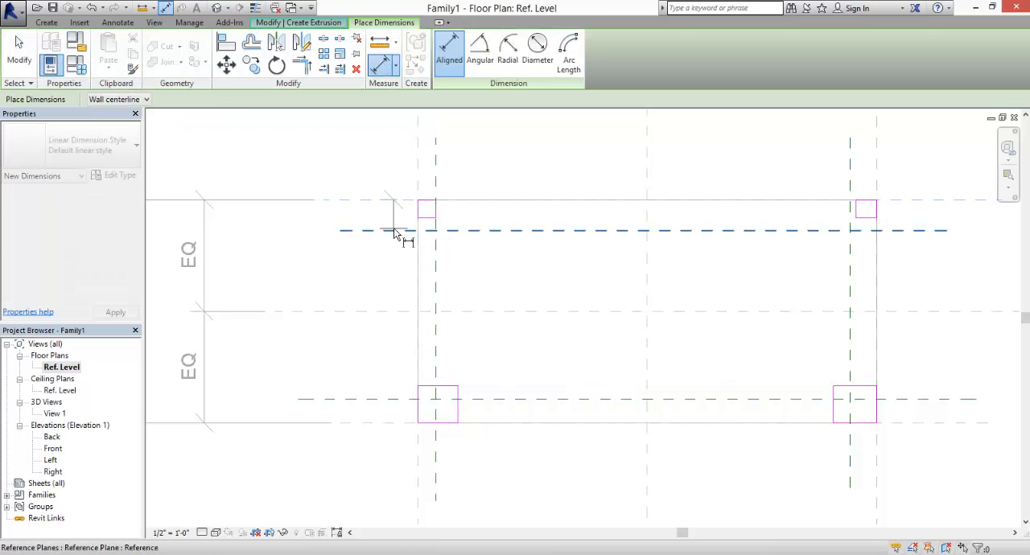
click(359, 232)
click(373, 232)
click(359, 268)
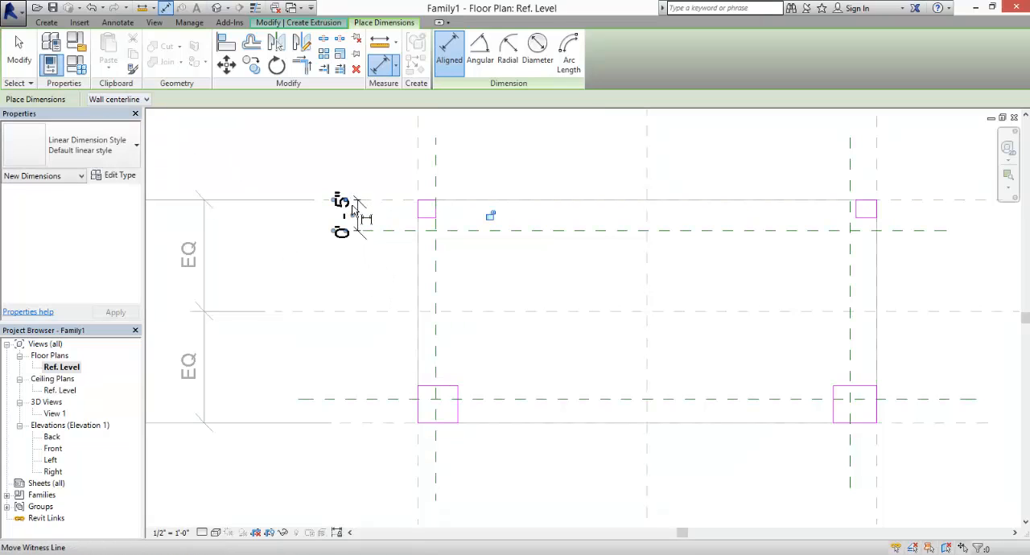
key(Escape)
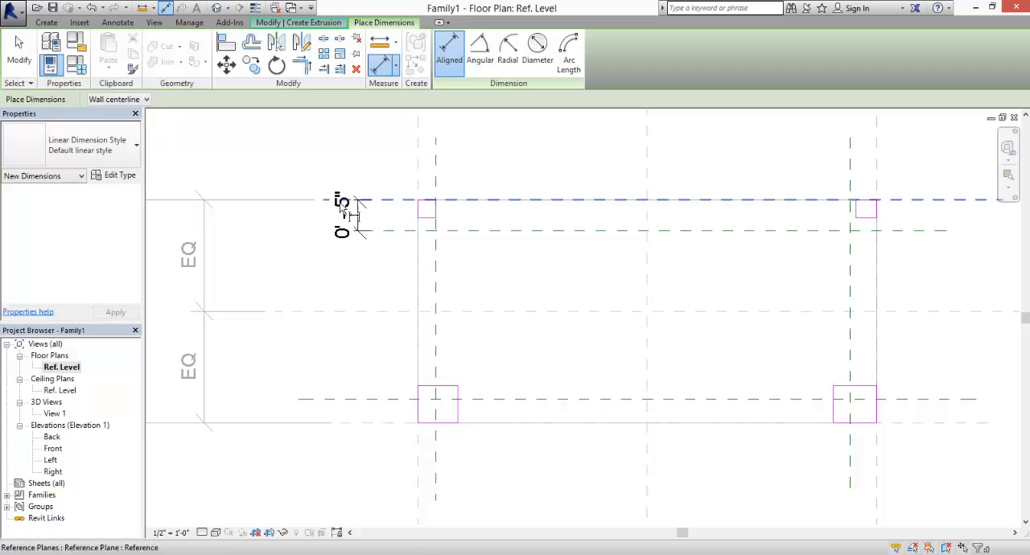
key(Escape)
- Label the upper leg-depth dimension with a new family type parameter named "Leg Thickess"
click(346, 218)
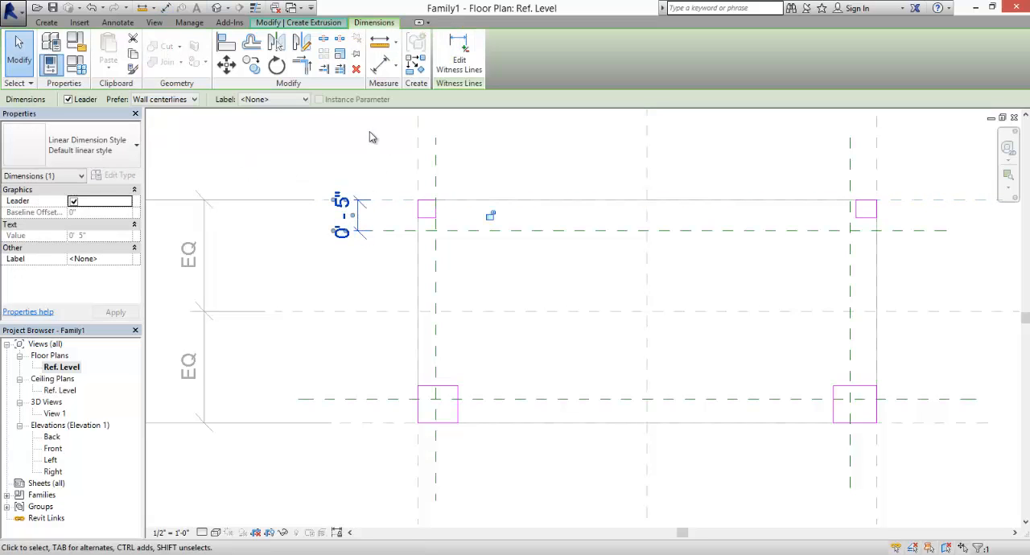
click(305, 99)
click(299, 119)
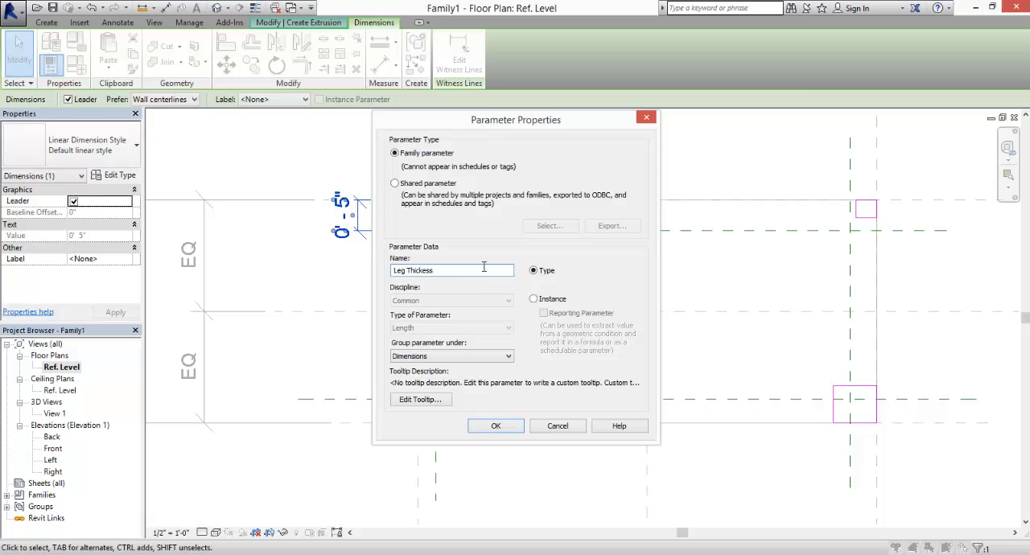
click(500, 430)
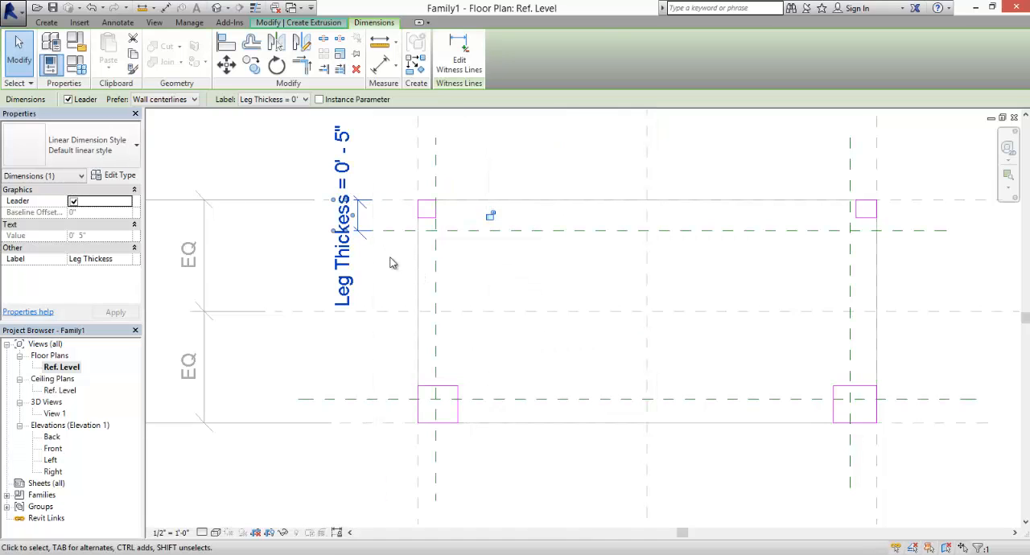
click(391, 264)
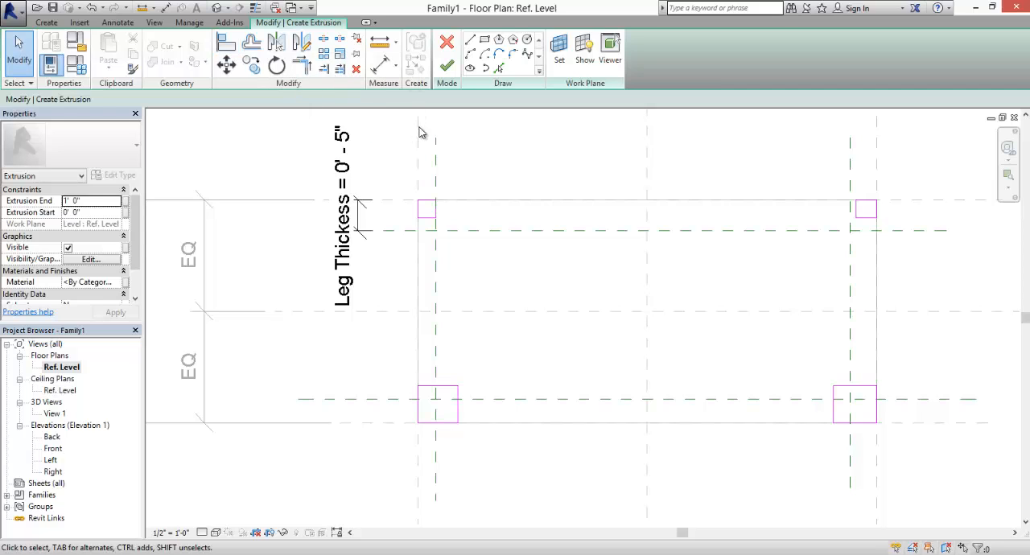
- Dimension the distance from the table's left reference plane to the left legs' inner vertical reference plane
click(384, 70)
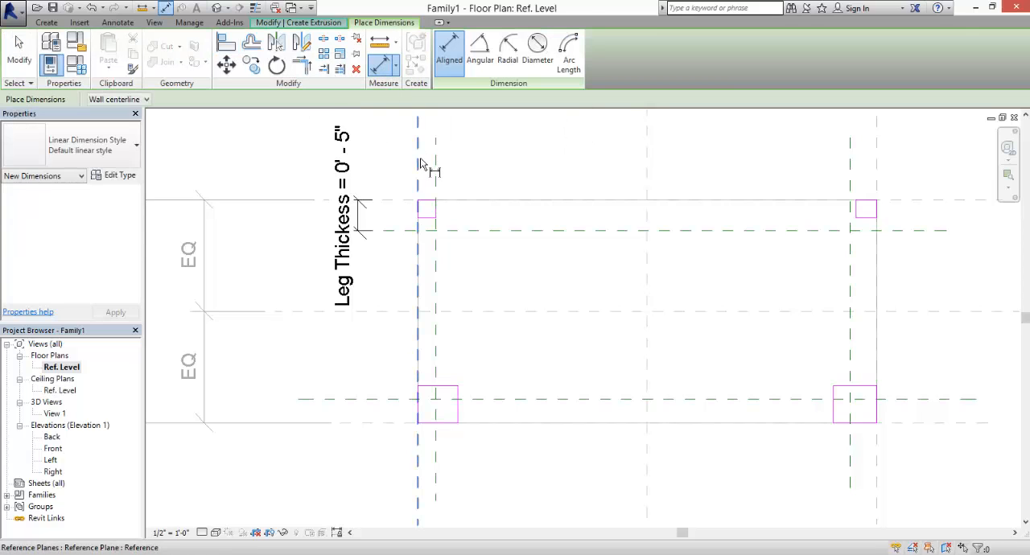
click(420, 164)
click(441, 175)
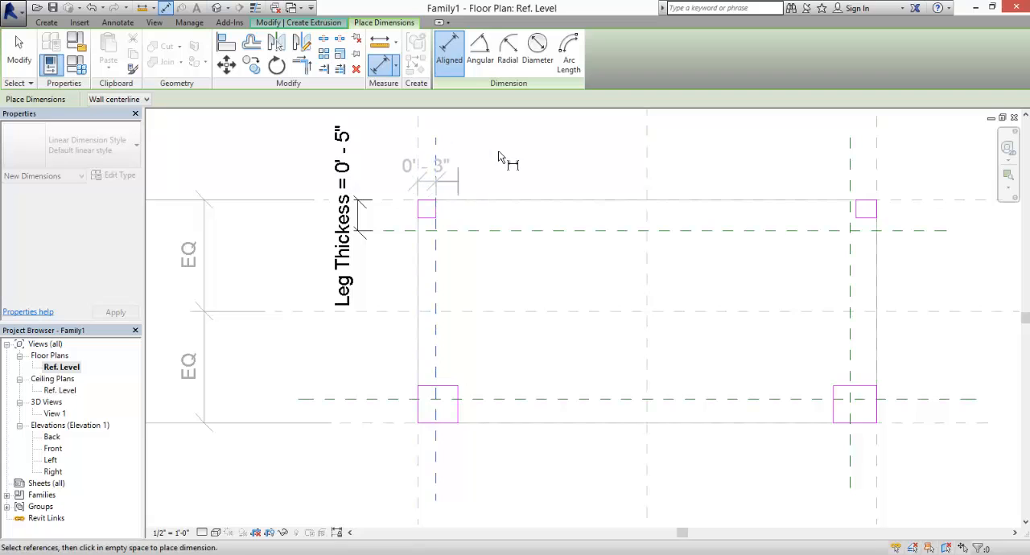
click(498, 149)
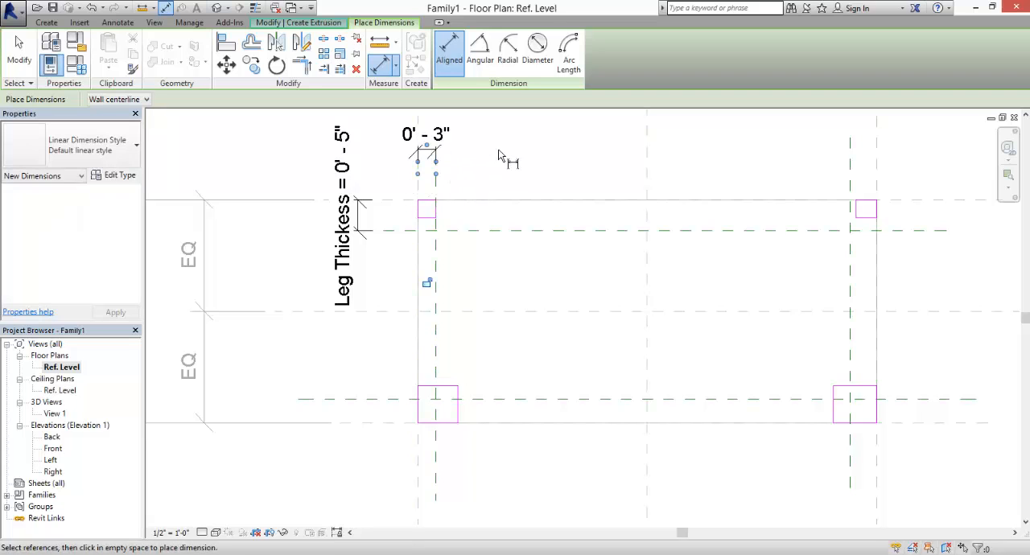
click(24, 52)
- Assign the existing Leg Thickess parameter to the horizontal dimension above the upper-left leg
click(426, 135)
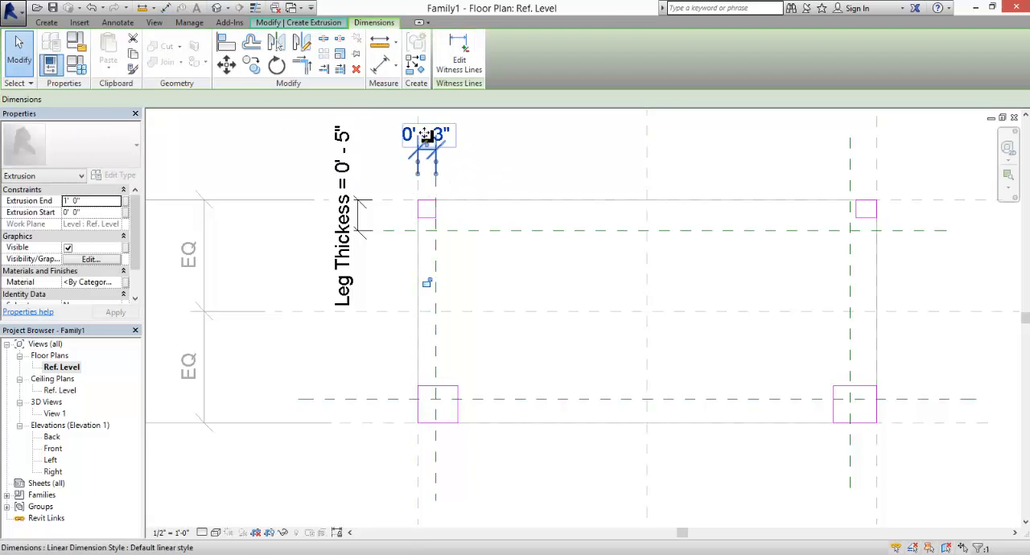
click(305, 99)
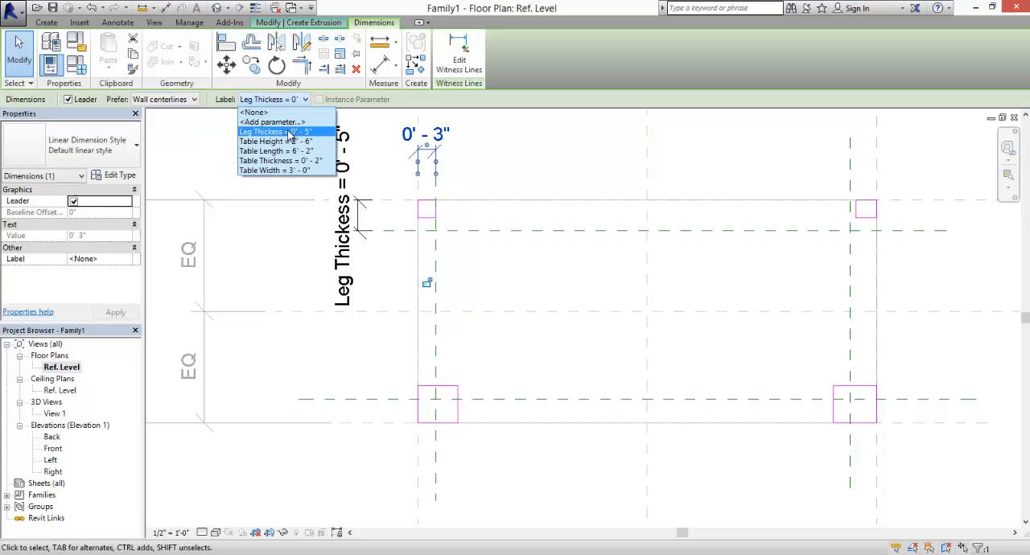
click(290, 133)
click(490, 185)
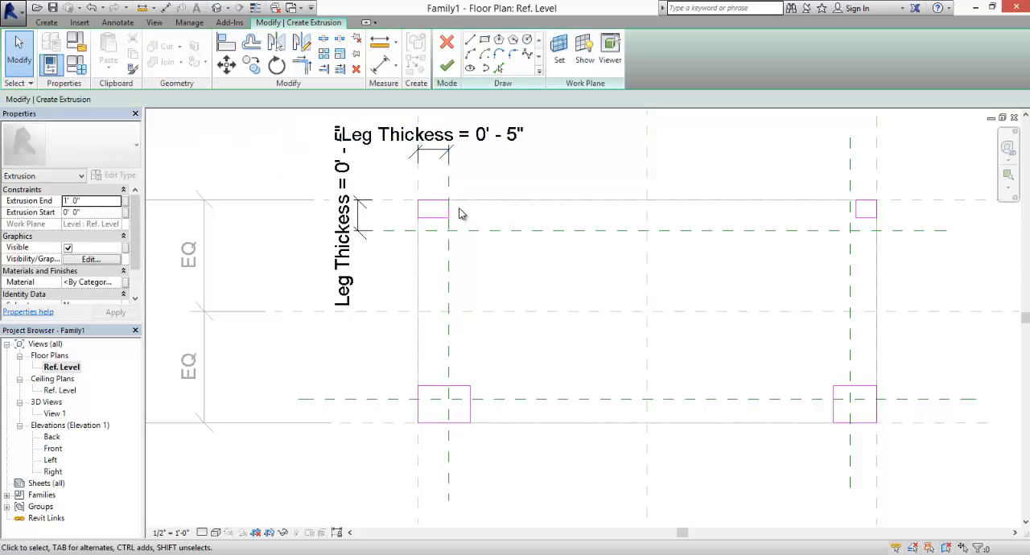
- Align the upper-left leg's lower sketch edge to the upper legs' horizontal reference plane and lock it
click(250, 73)
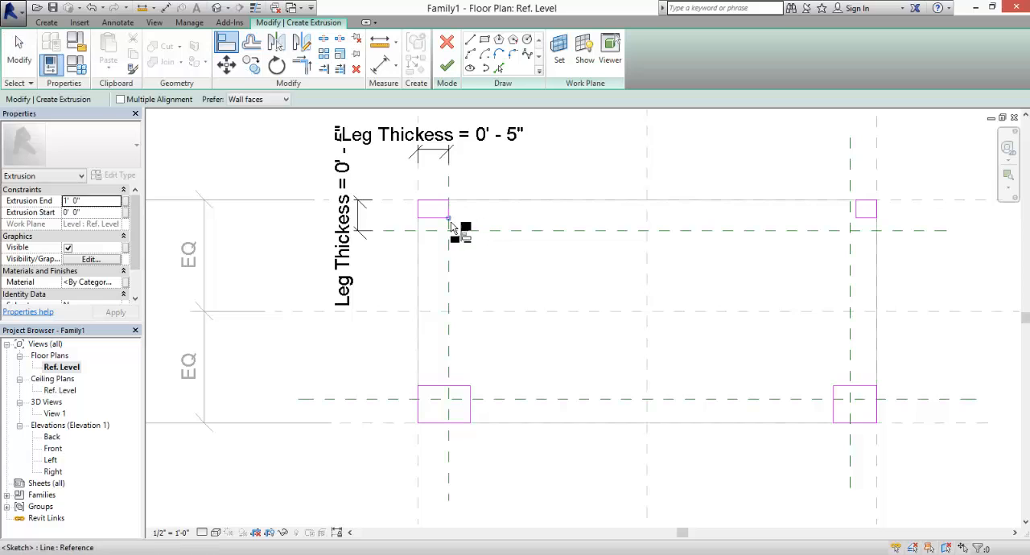
click(448, 230)
click(443, 218)
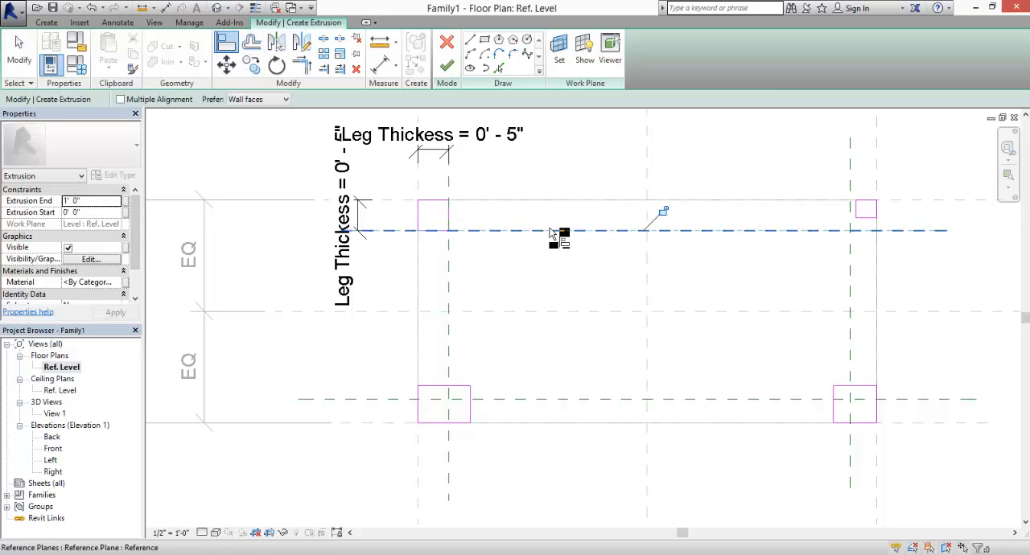
click(663, 213)
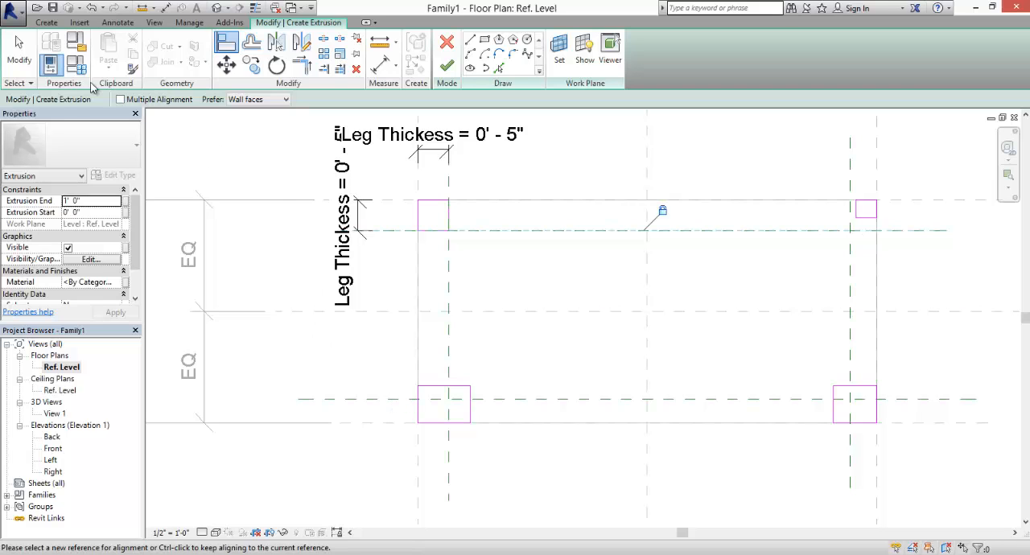
click(26, 57)
- Dimension the distance from the lower legs' horizontal reference plane to the table's lower reference plane
click(381, 67)
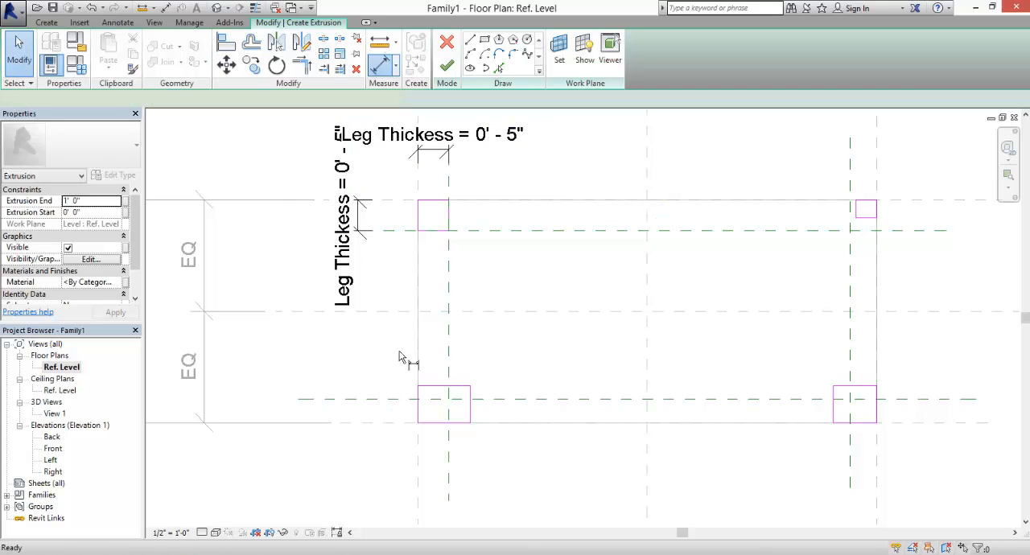
click(368, 424)
click(370, 472)
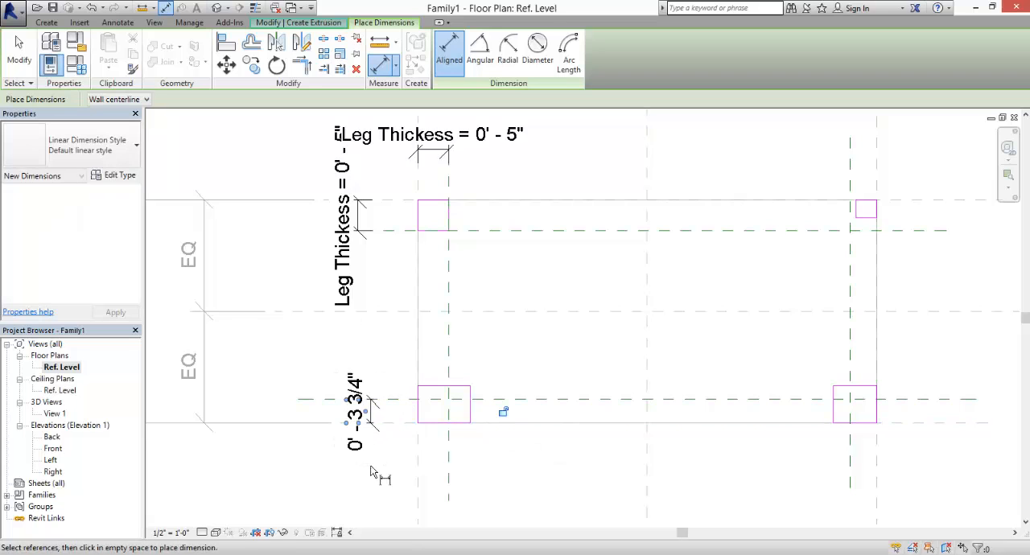
click(449, 457)
click(419, 461)
click(438, 475)
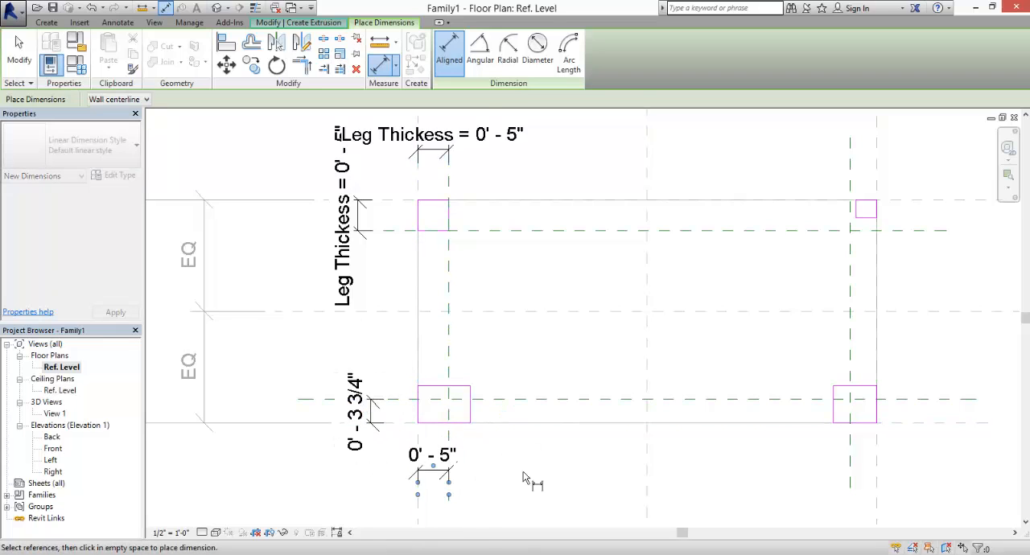
click(852, 469)
key(Escape)
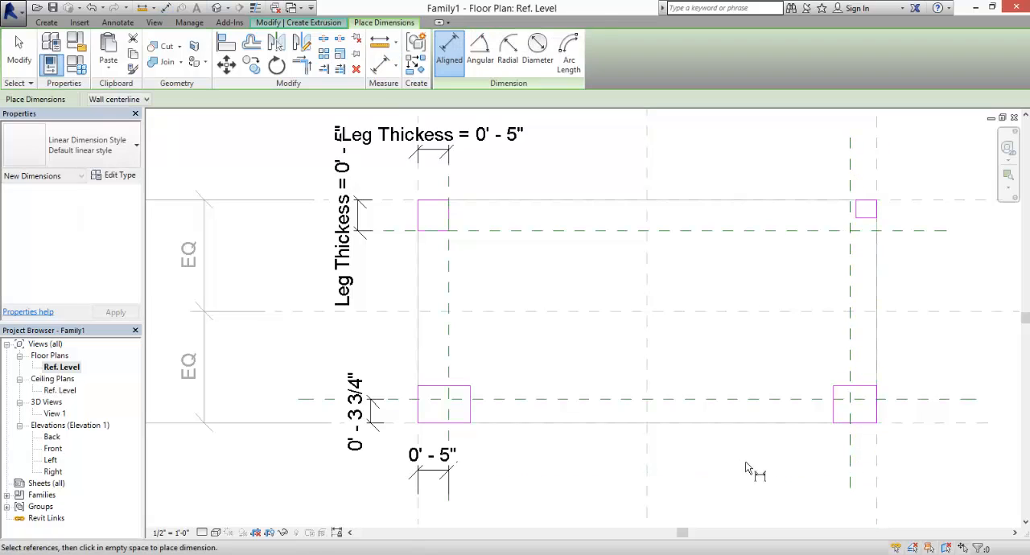
key(ctrl+z)
- Dimension the distance from the table's right reference plane to the right legs' inner vertical reference plane
key(d)
key(i)
click(448, 247)
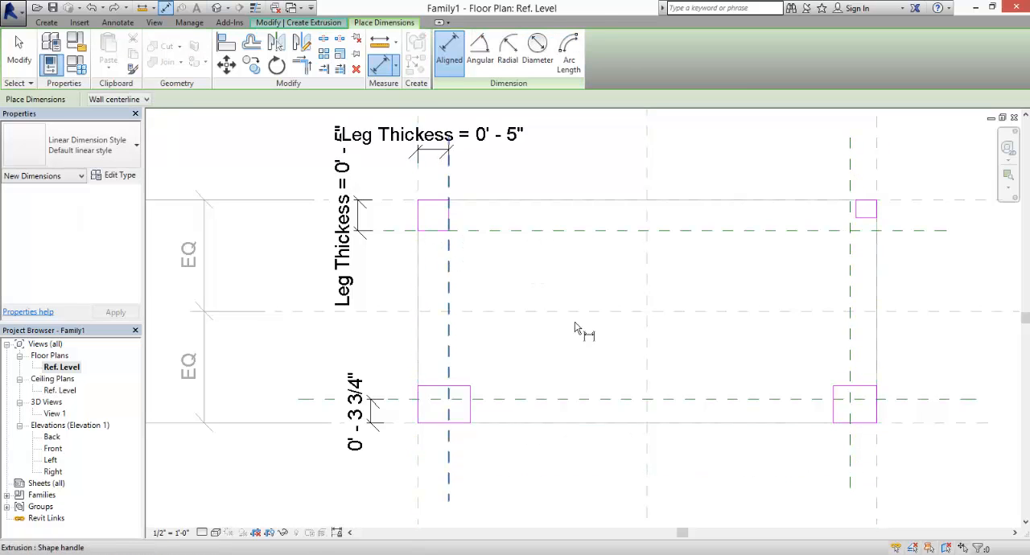
click(875, 449)
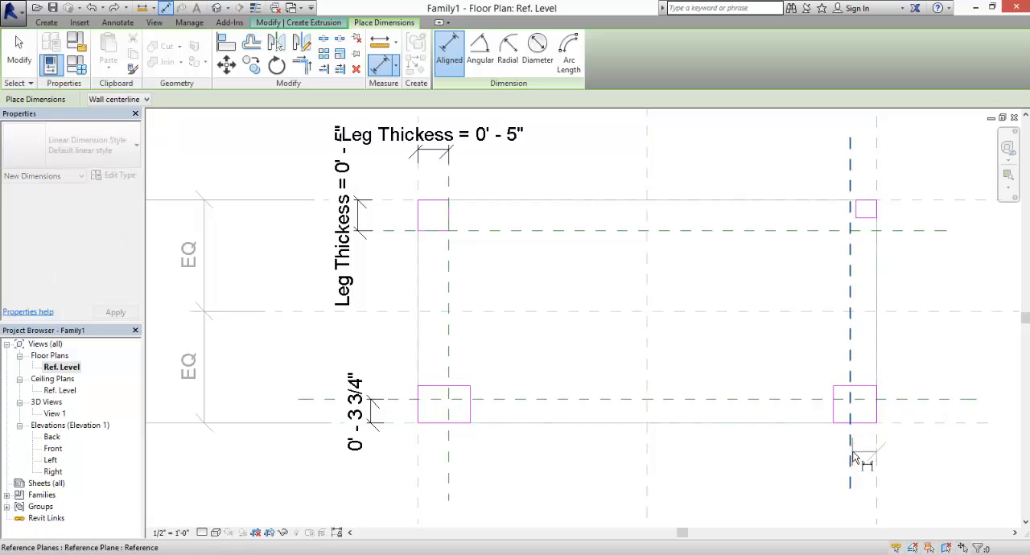
click(853, 459)
click(823, 476)
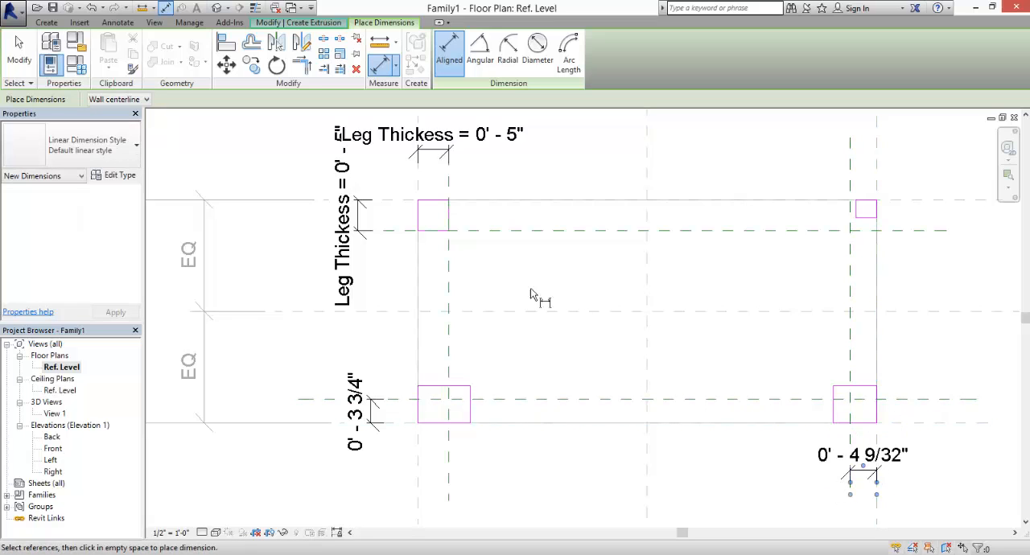
click(23, 45)
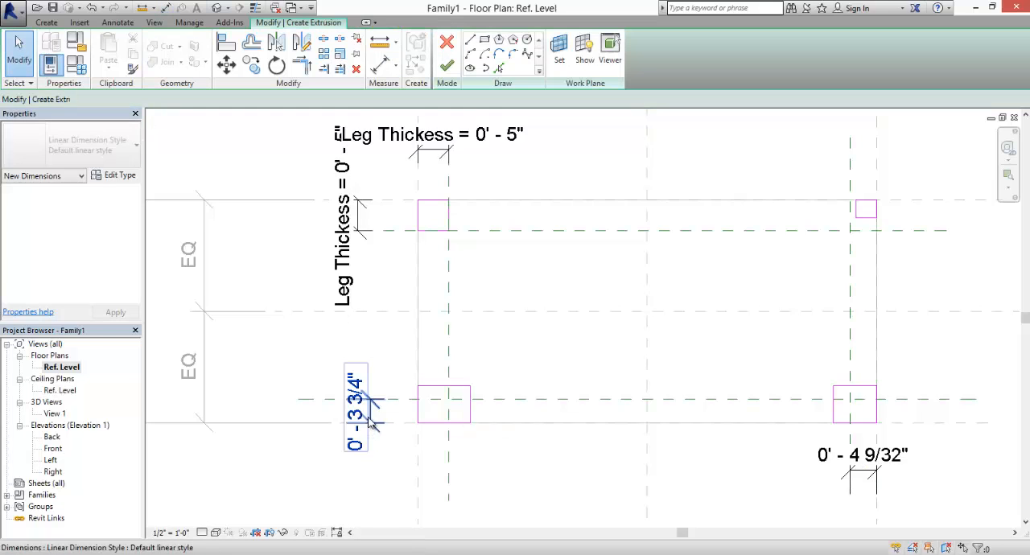
- Assign the Leg Thickess parameter to the vertical dimension beside the lower-left leg and the horizontal one below the lower-right leg
click(360, 384)
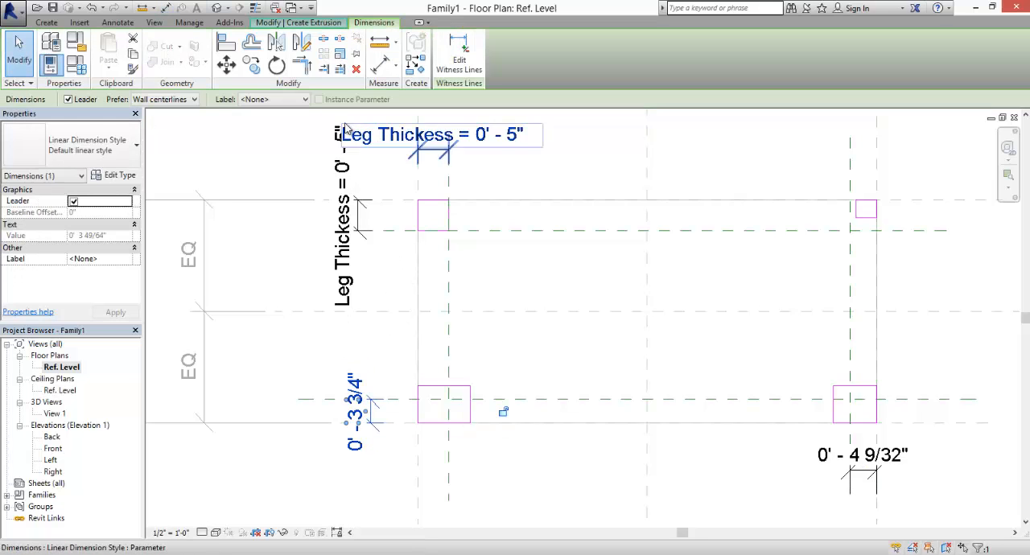
click(299, 100)
click(301, 132)
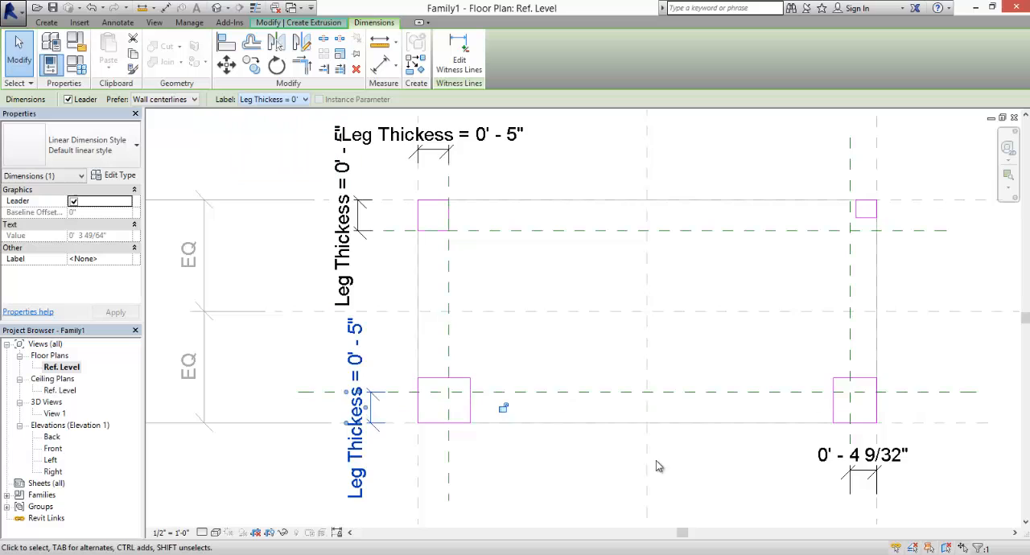
click(903, 465)
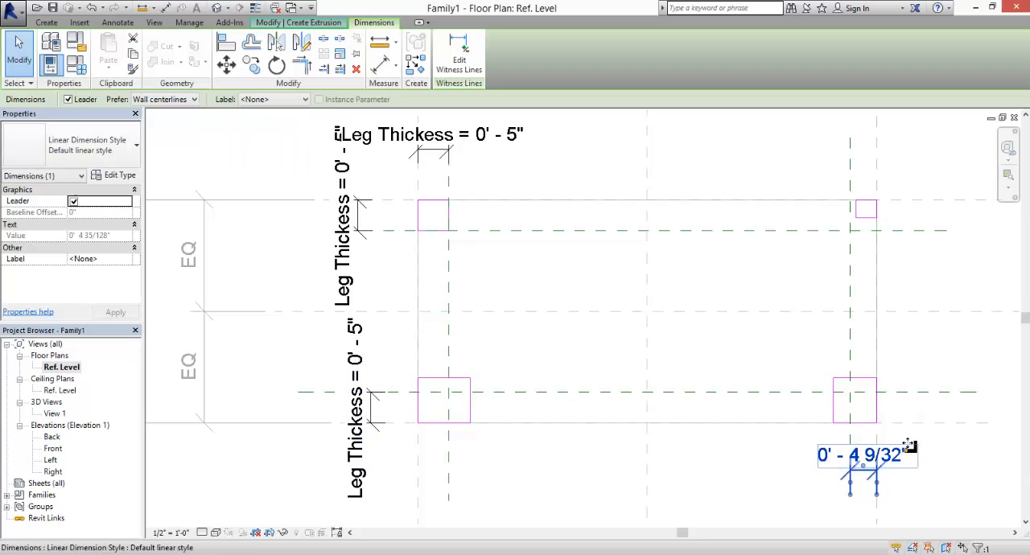
click(305, 99)
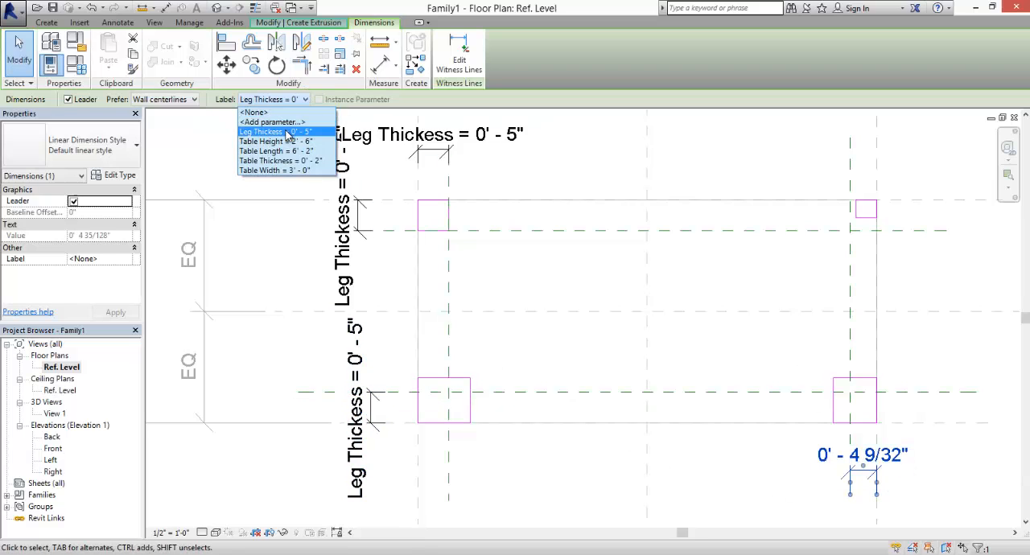
click(298, 134)
click(566, 450)
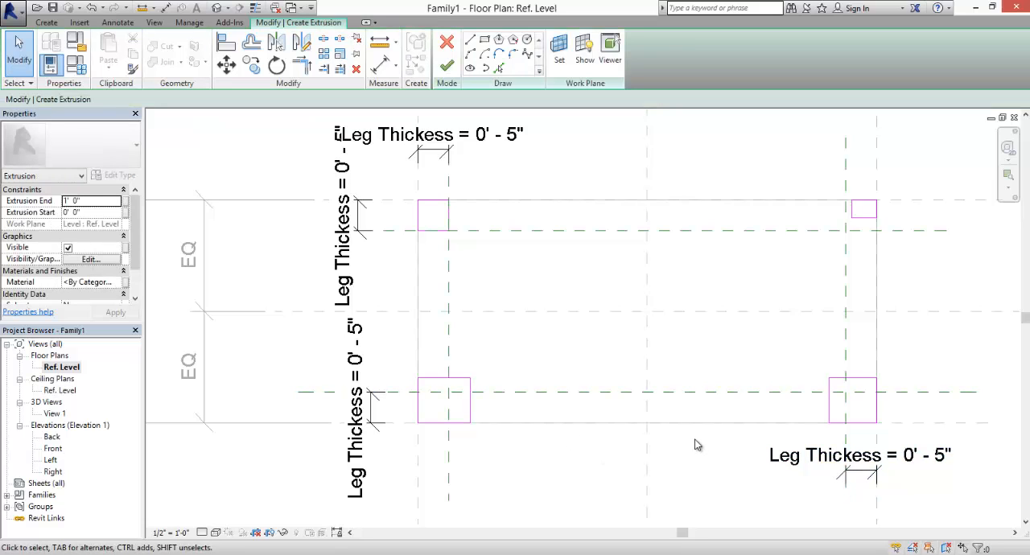
- Align the lower-right leg's upper and left sketch edges to the inner leg reference planes and lock both alignments
click(238, 48)
click(914, 391)
click(873, 378)
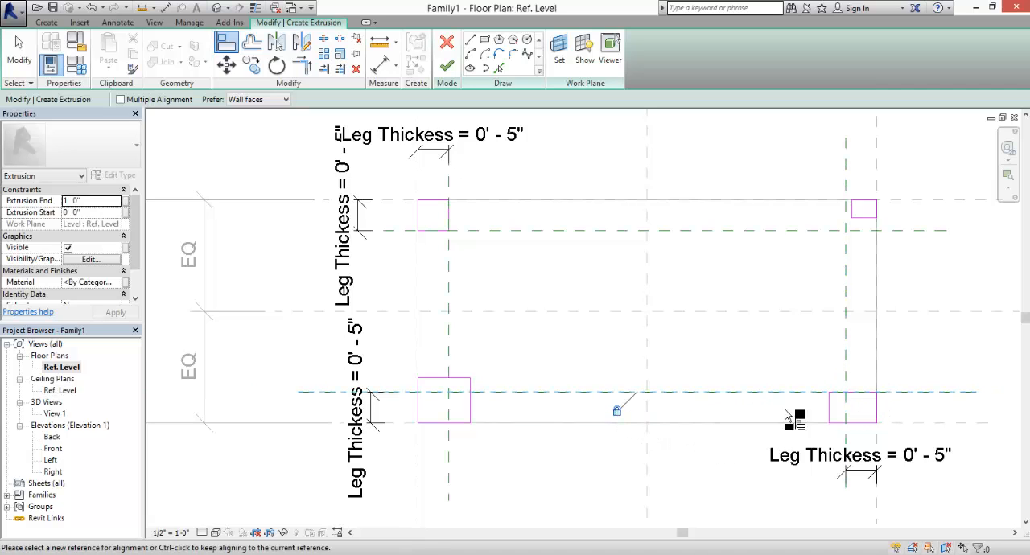
click(845, 372)
click(829, 411)
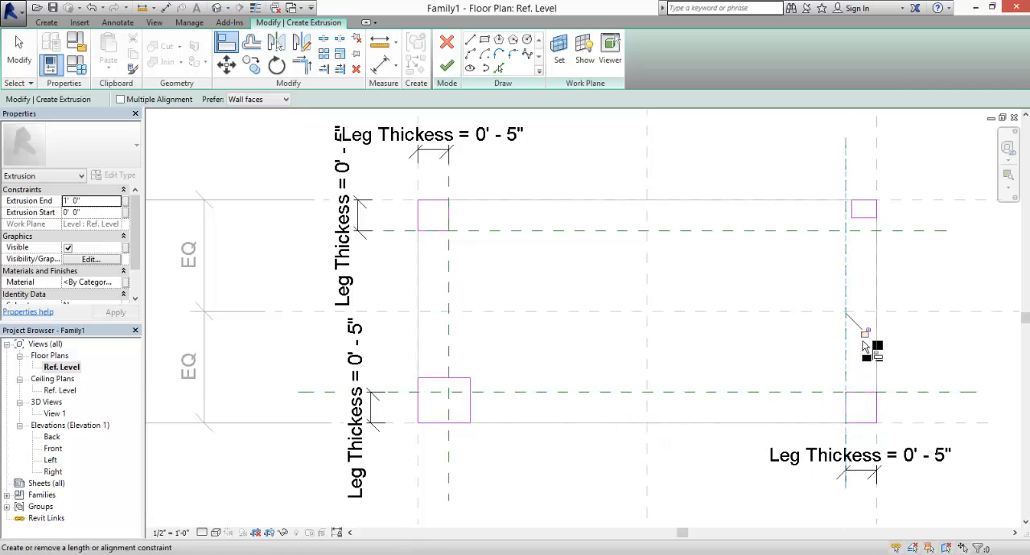
- Align the upper-right leg's lower and left sketch edges to the inner leg reference planes and lock both alignments
click(903, 232)
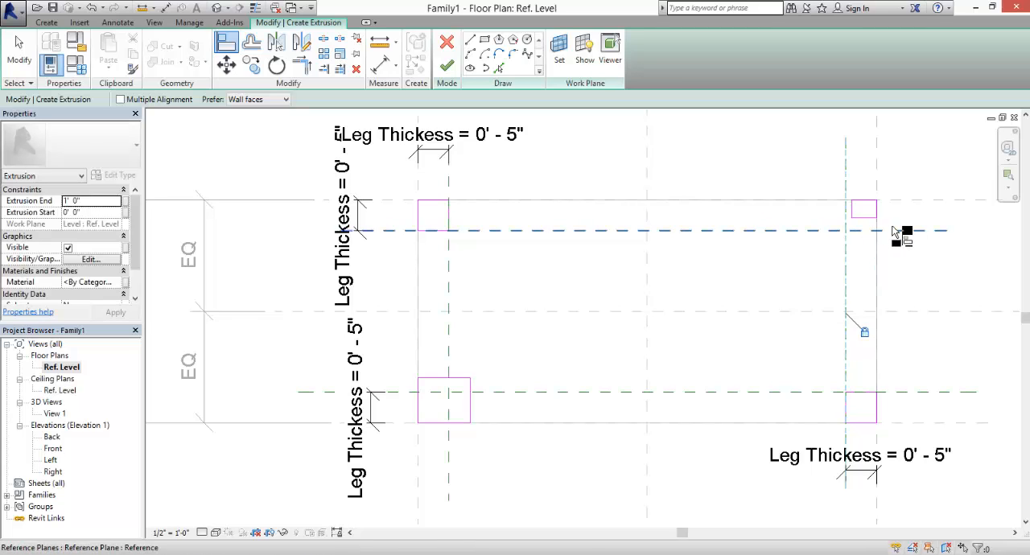
click(858, 218)
click(624, 251)
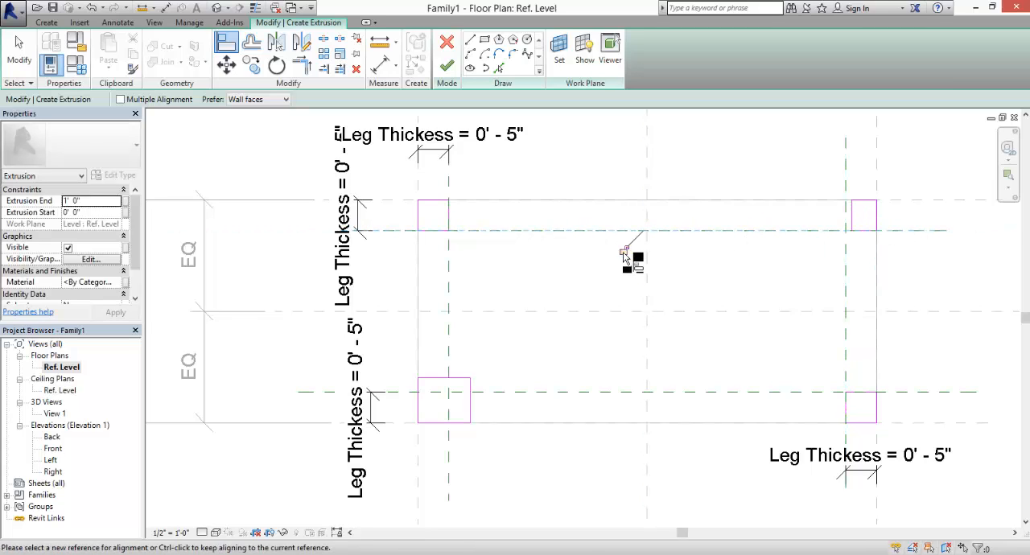
click(847, 187)
click(855, 219)
click(826, 293)
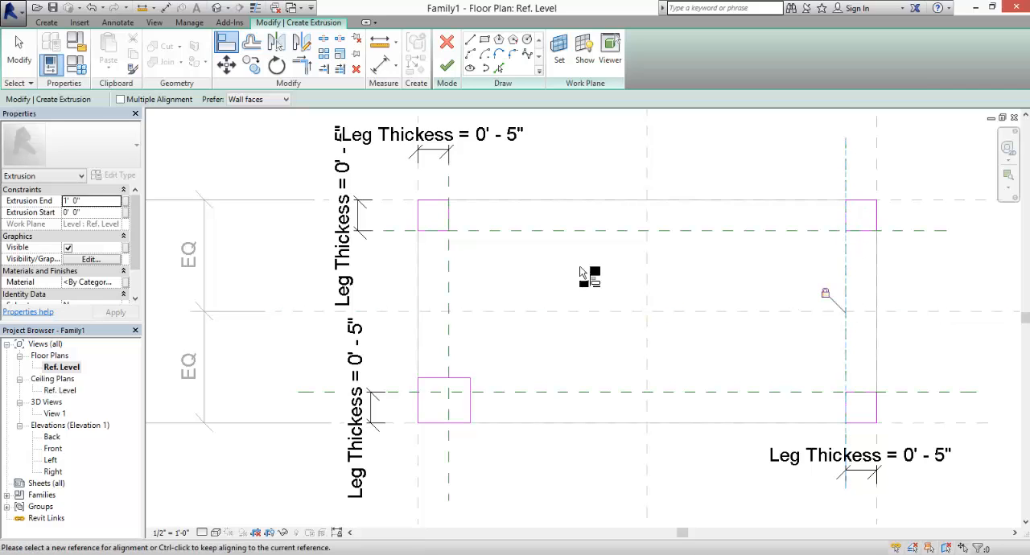
- Align the lower-left leg's upper and right sketch edges to the inner leg reference planes, lock both alignments and finish the leg extrusion
click(514, 396)
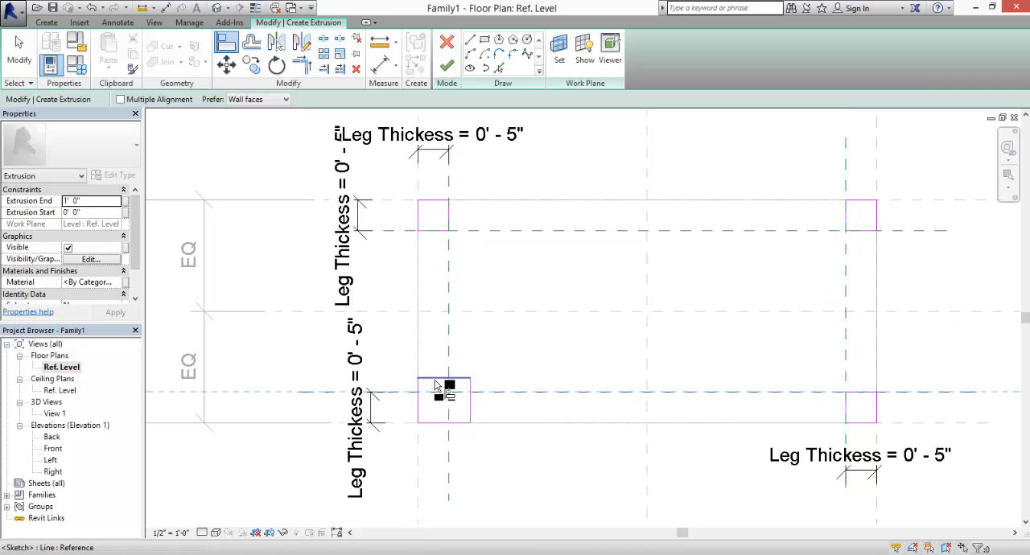
click(435, 378)
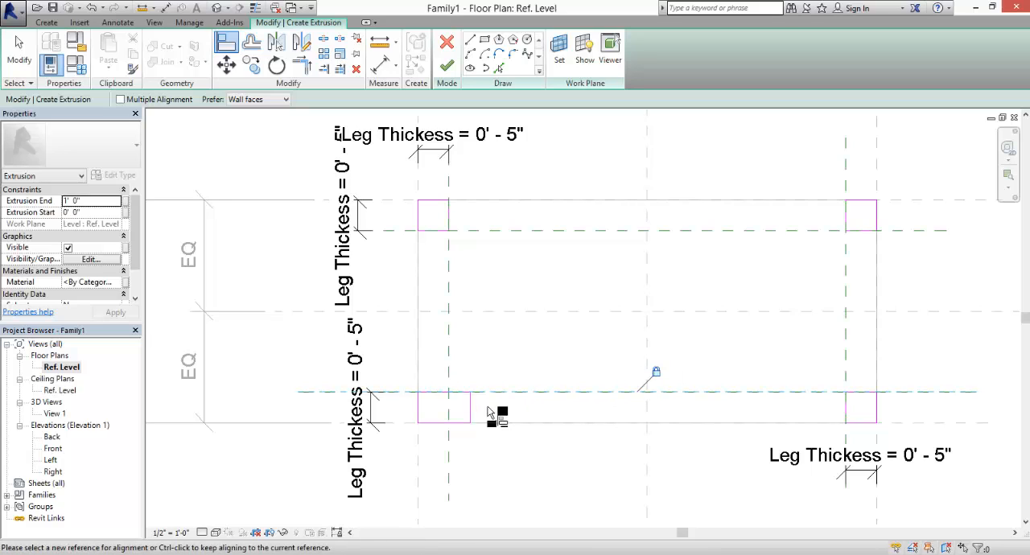
click(451, 419)
click(471, 415)
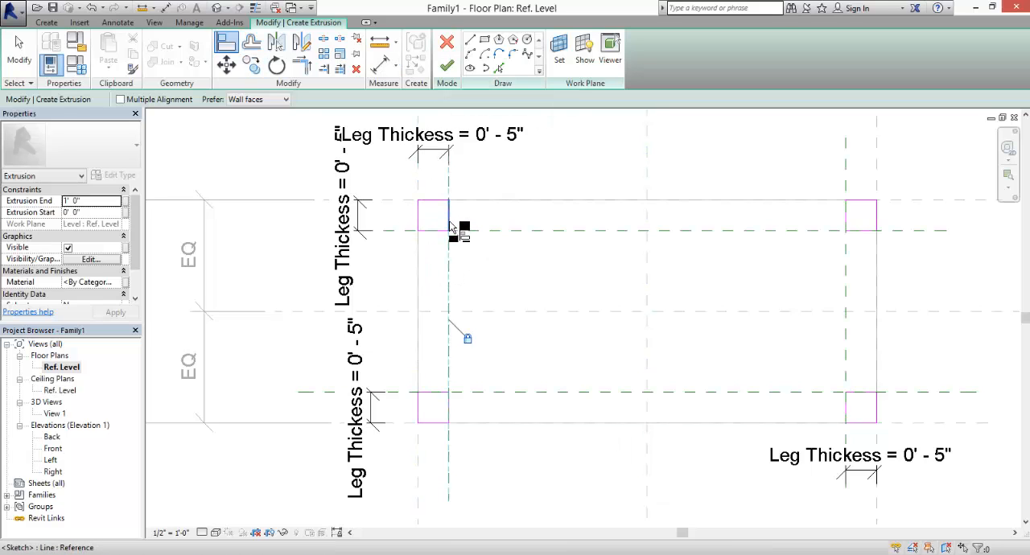
click(447, 65)
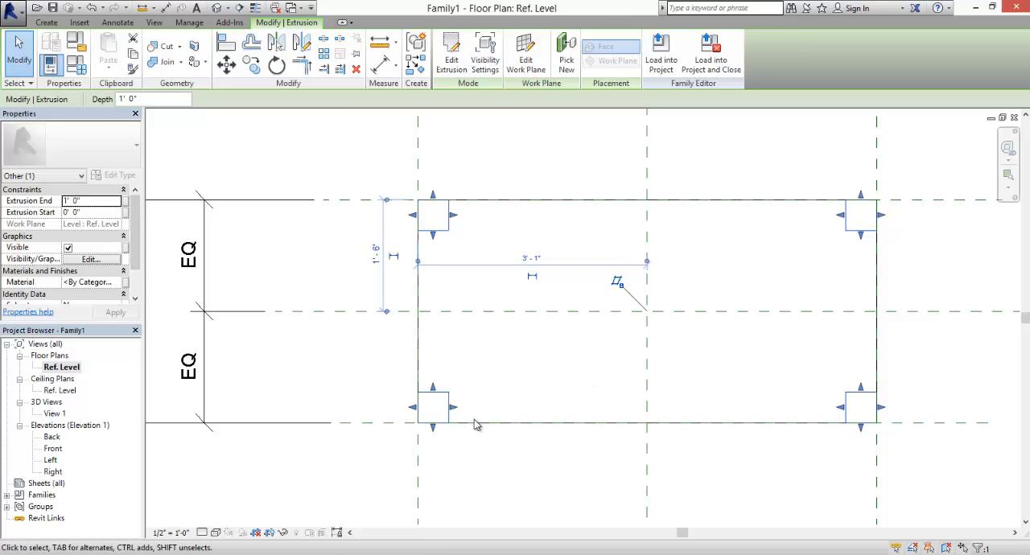
- In the Front elevation, align the legs' top to the tabletop's underside reference plane, lock the alignment, and view the table in 3D
double_click(55, 413)
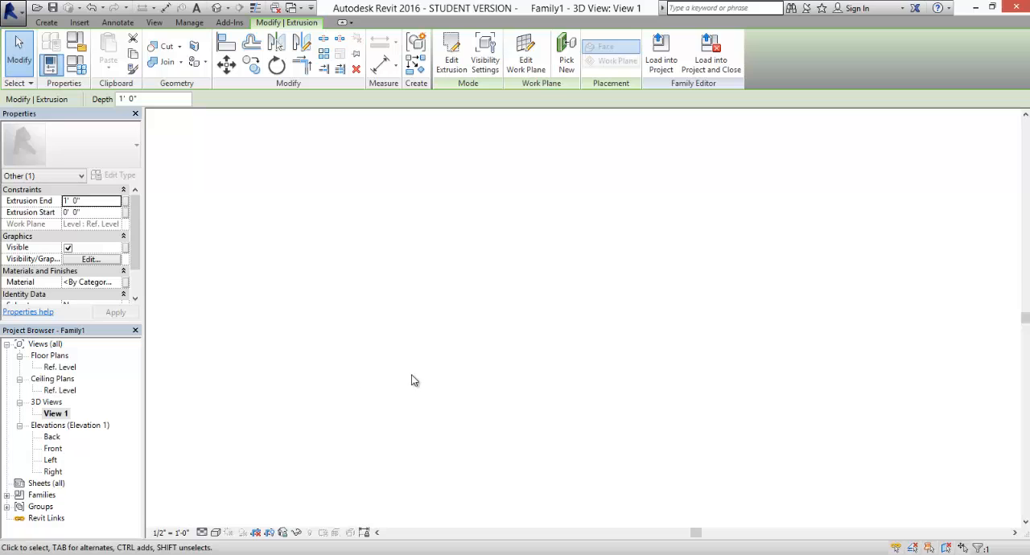
double_click(51, 449)
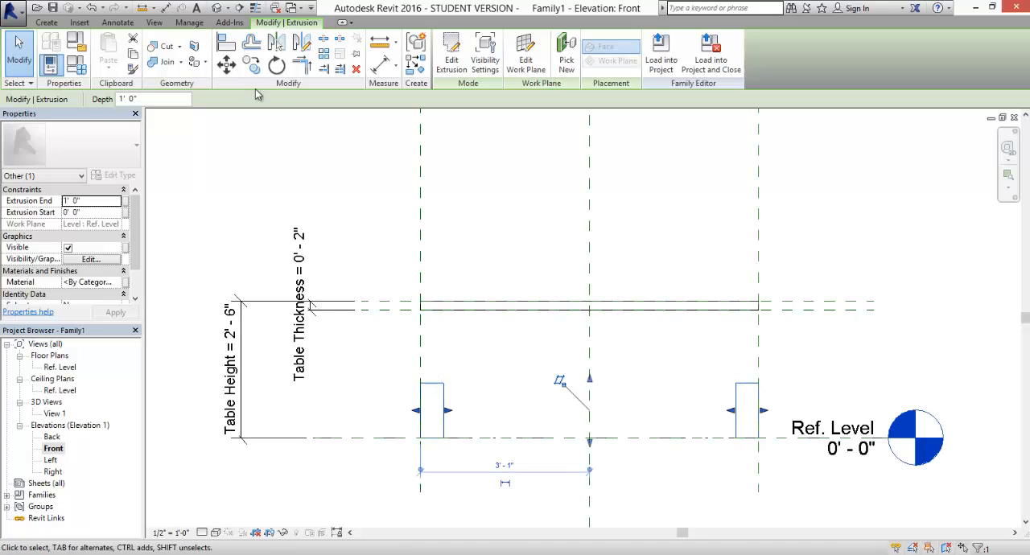
click(225, 43)
click(389, 311)
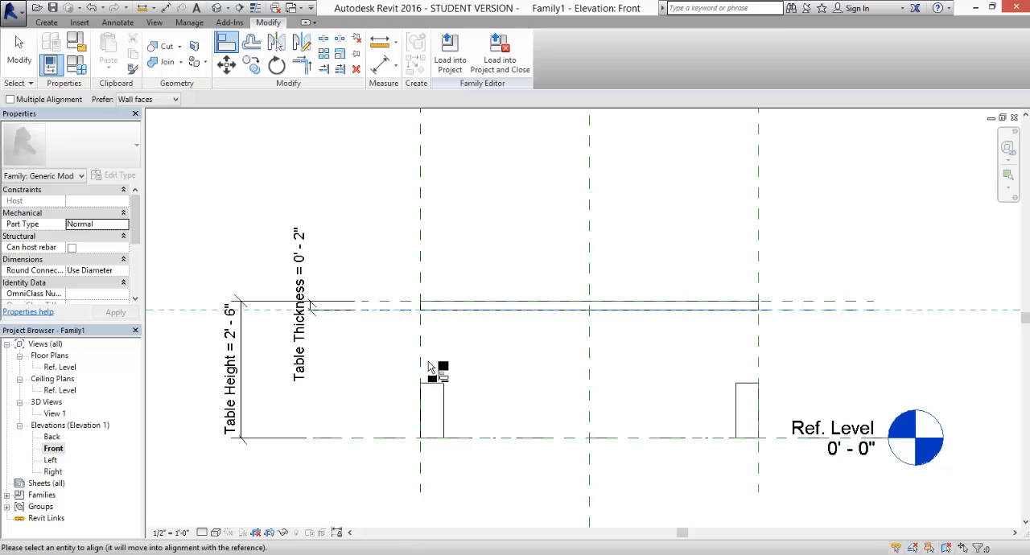
click(431, 384)
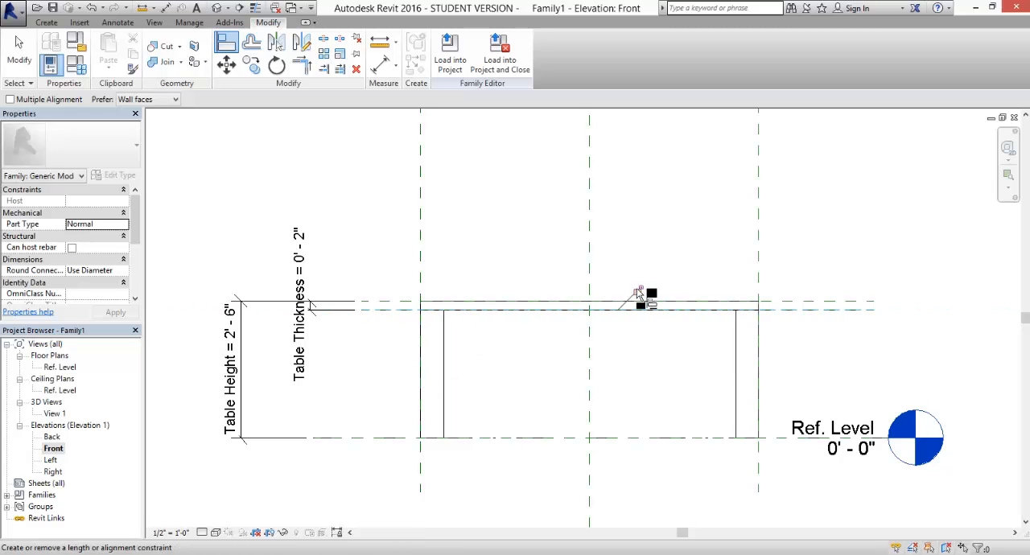
click(637, 290)
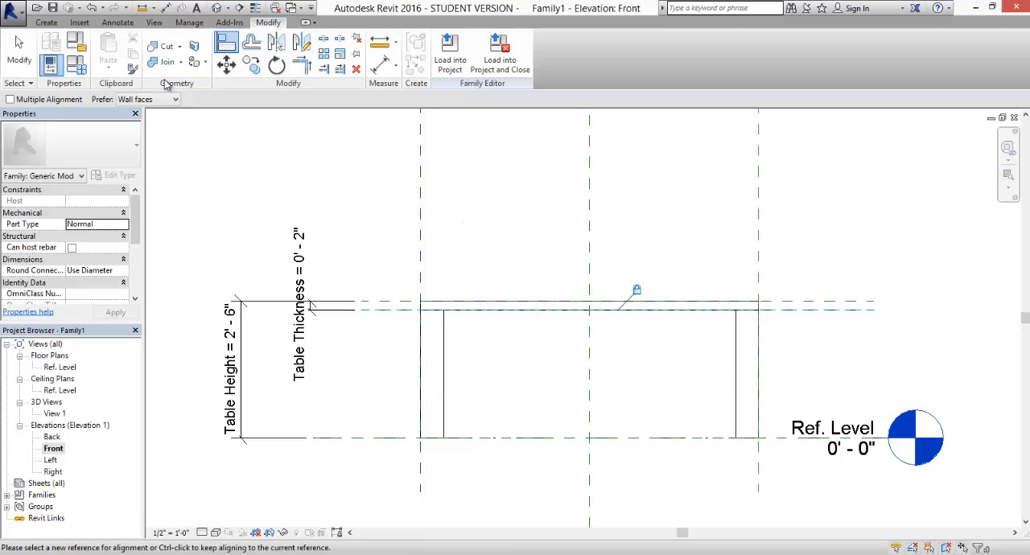
double_click(56, 413)
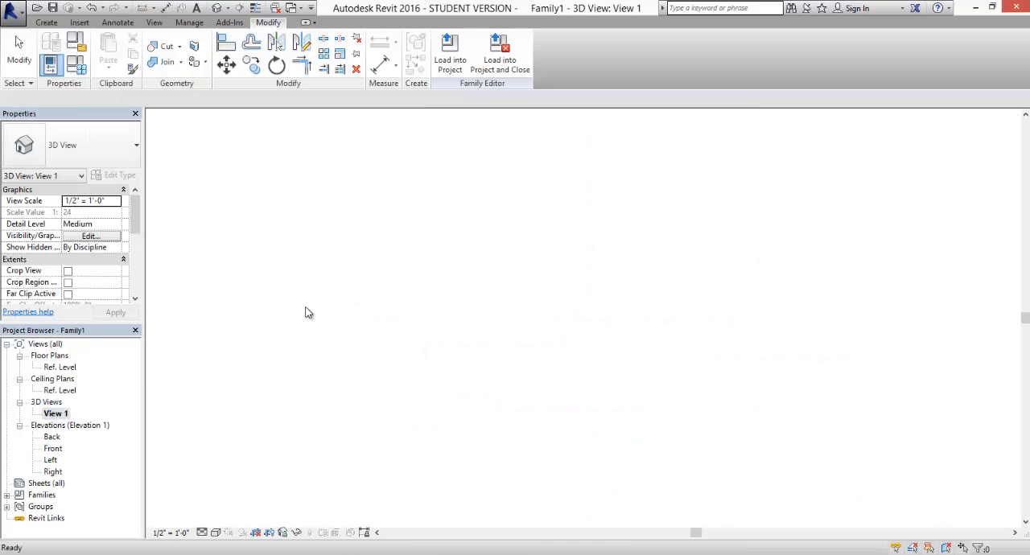
shift+middle_drag(573, 261, 531, 393)
scroll(574, 276, down, 3)
scroll(540, 338, up, 1)
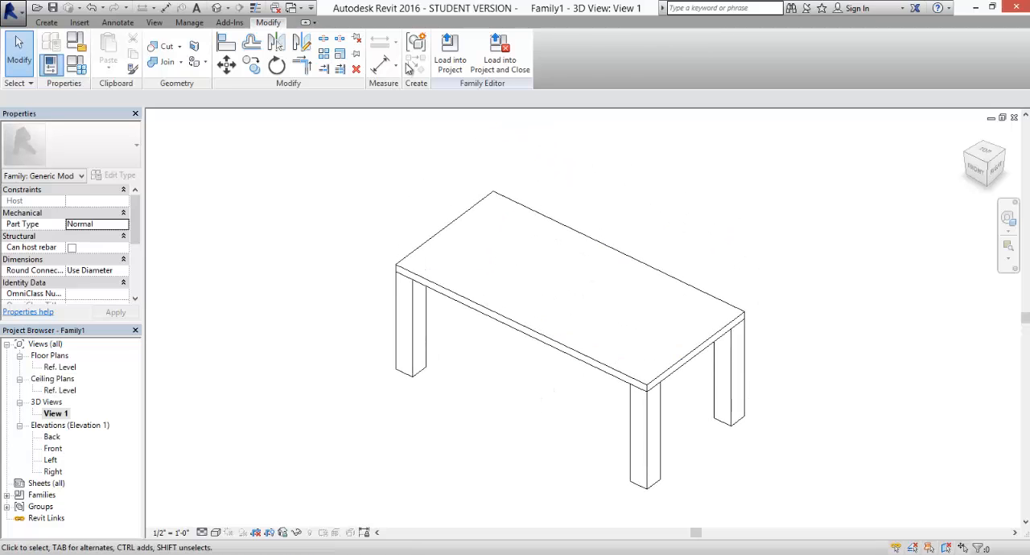
- Create a new project from the Architectural Template
click(12, 11)
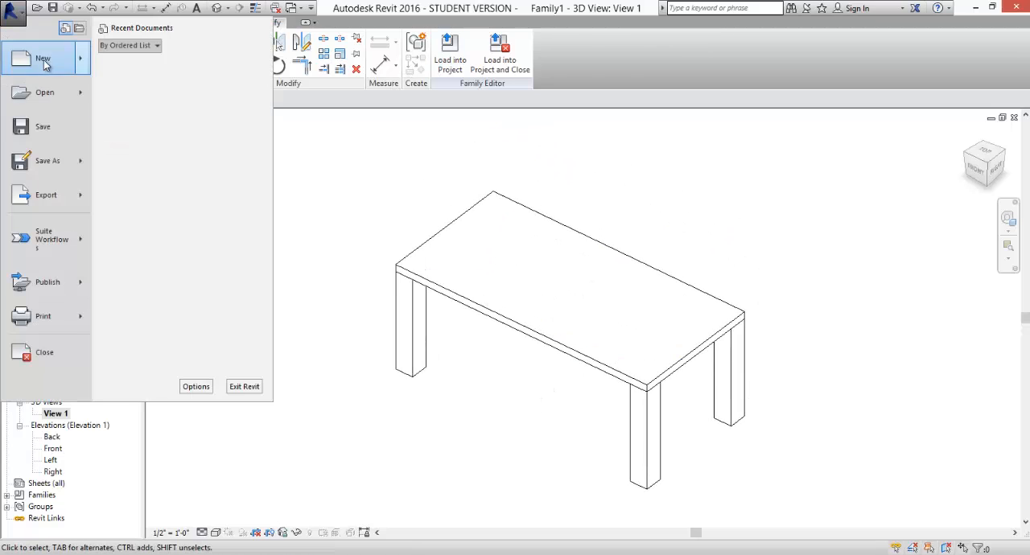
mouse_move(43, 63)
click(139, 58)
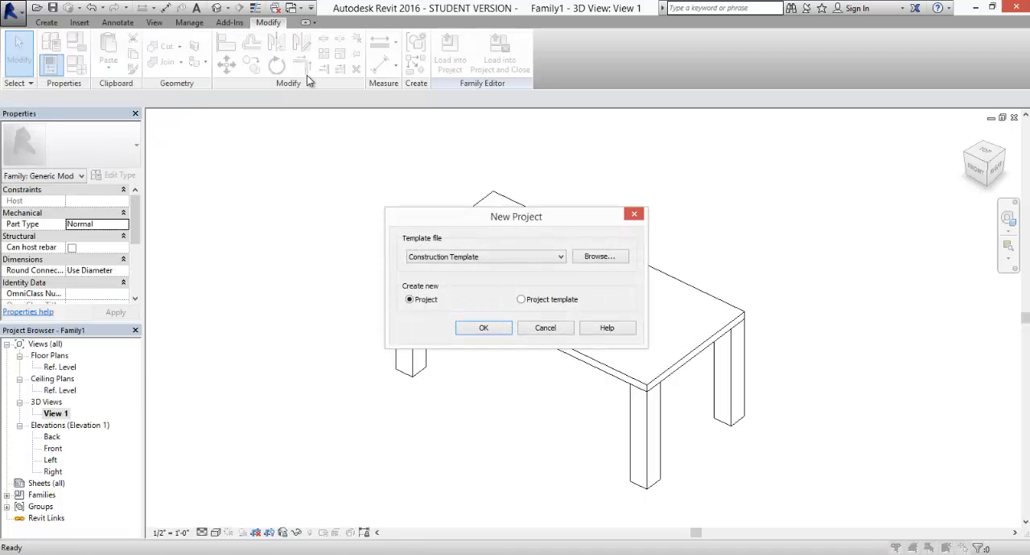
click(561, 257)
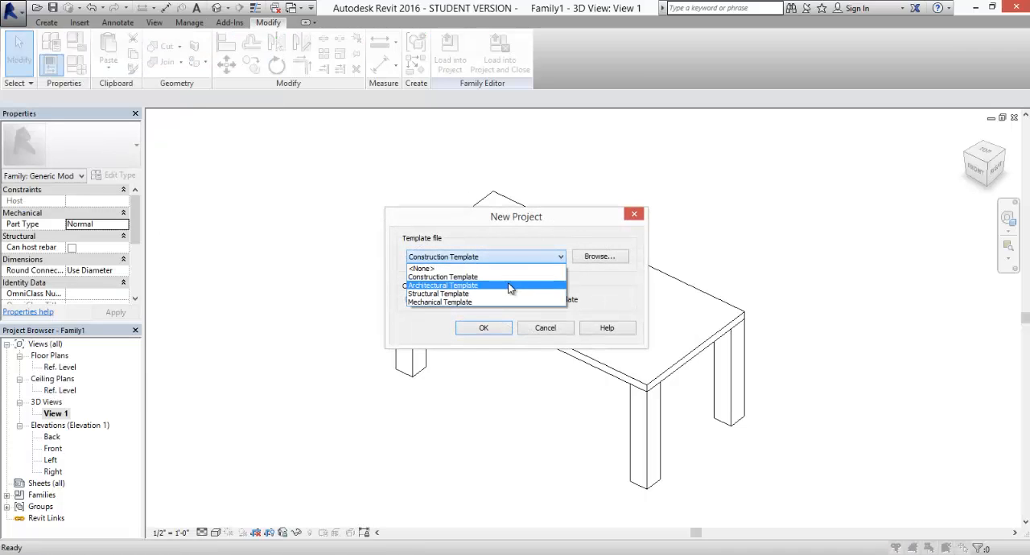
click(512, 289)
click(486, 328)
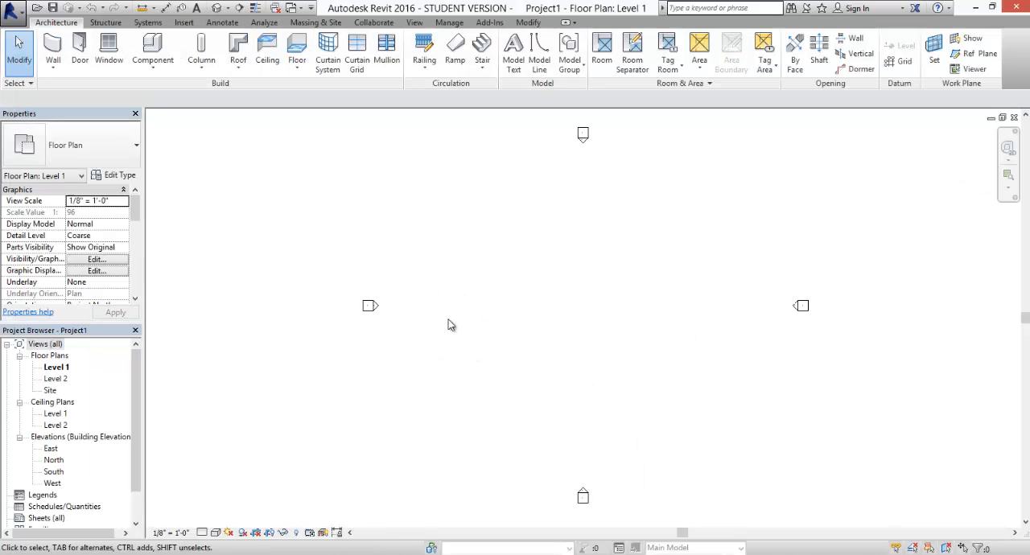
- Load the table family into the new project and place two tables side by side on Level 1
key(ctrl+Tab)
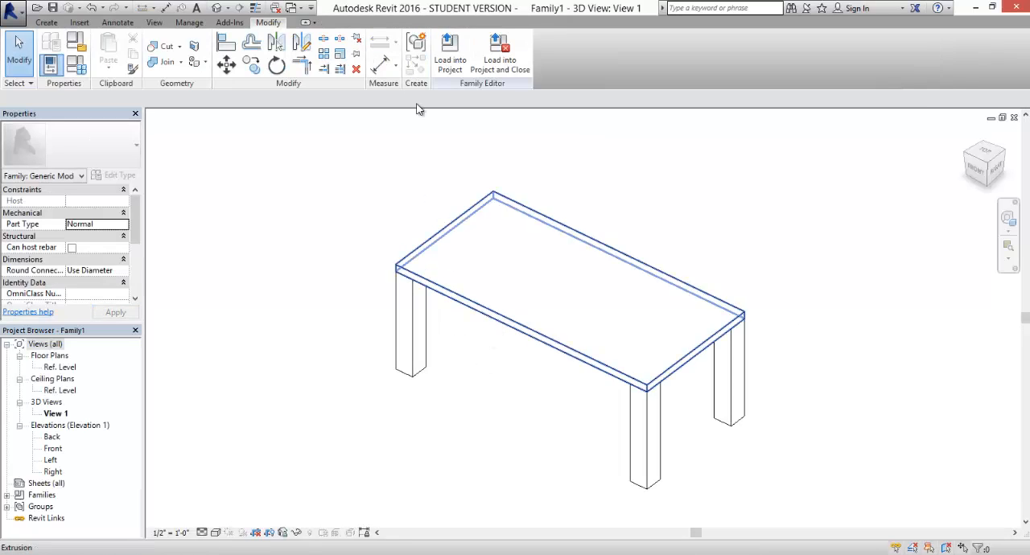
click(447, 56)
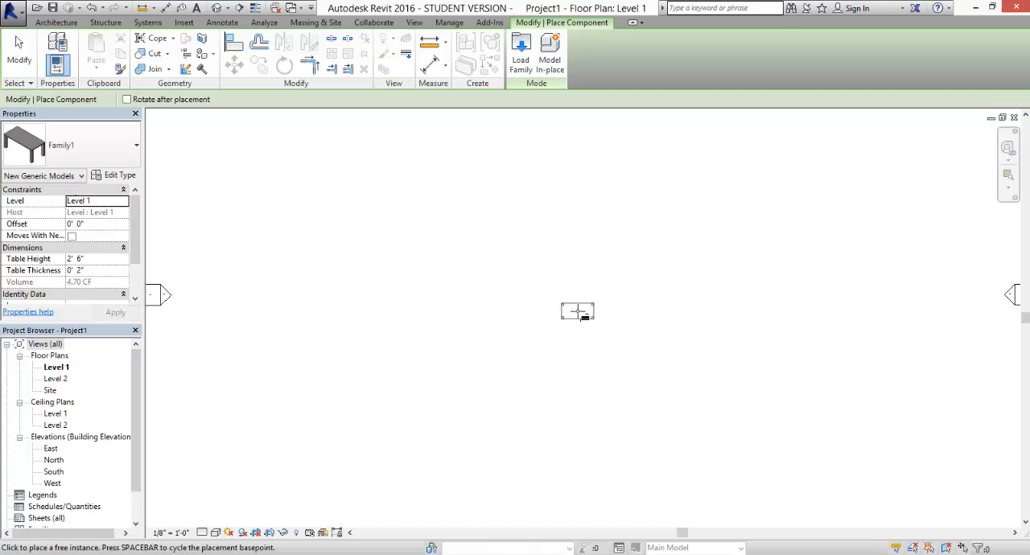
scroll(577, 311, up, 8)
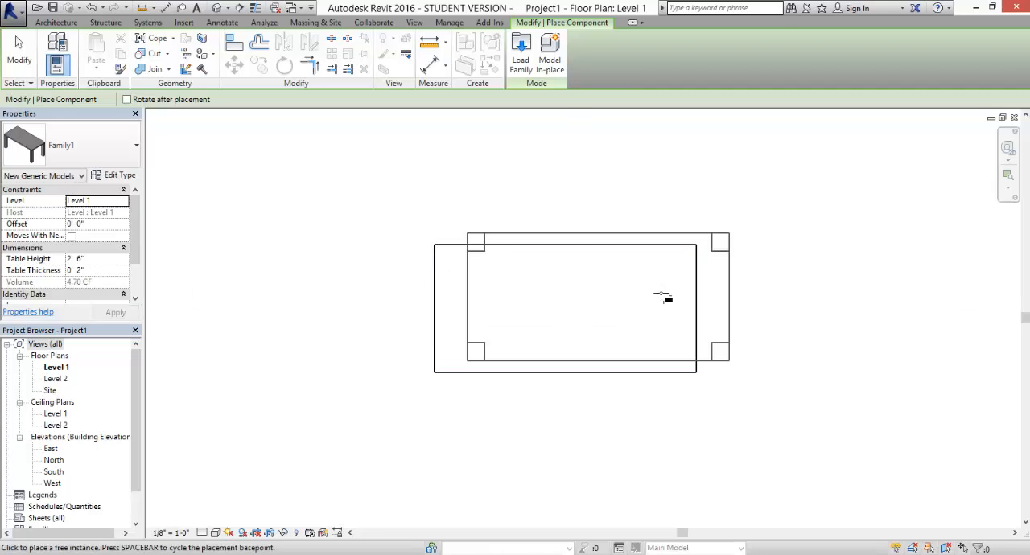
click(868, 307)
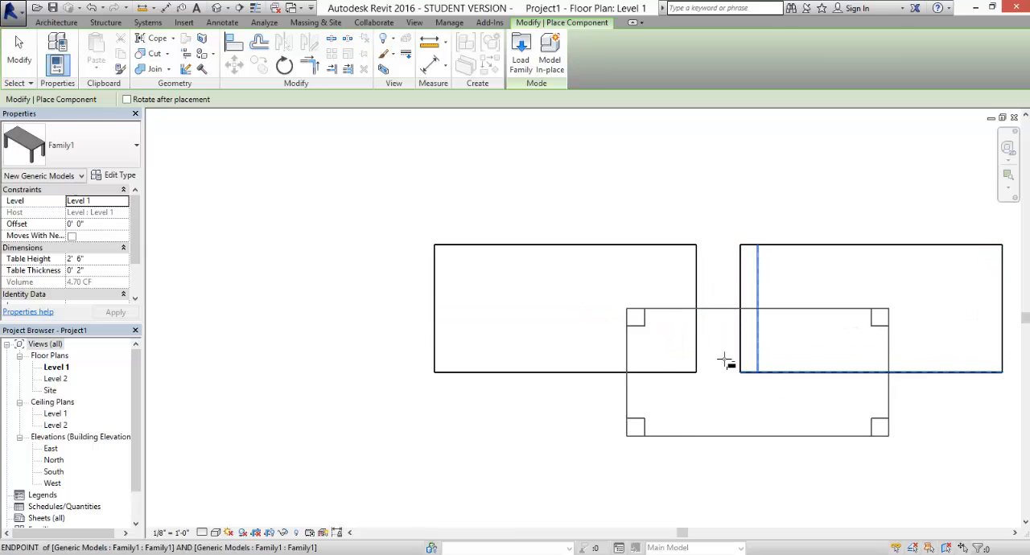
key(Escape)
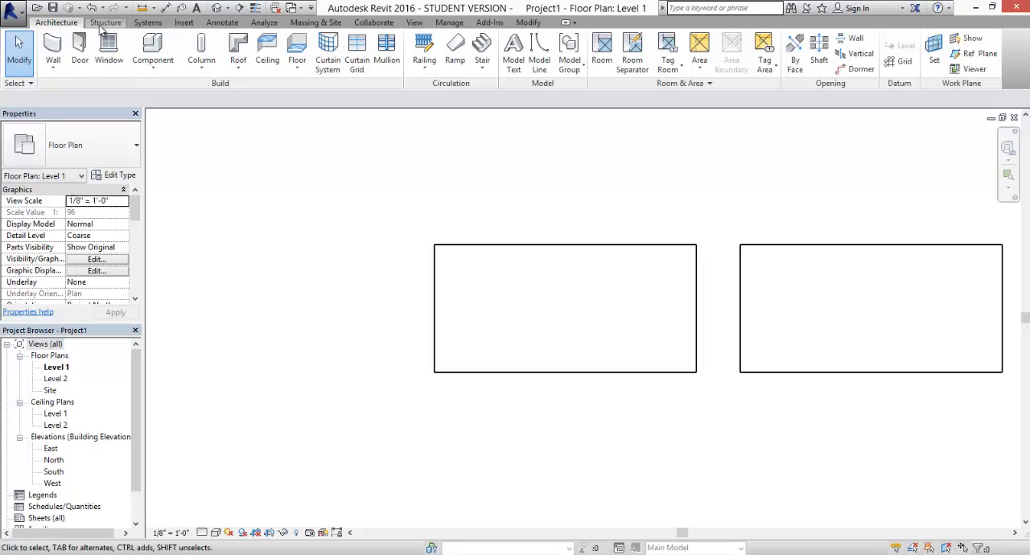
- Open the project's default 3D view and inspect the two placed tables
click(414, 23)
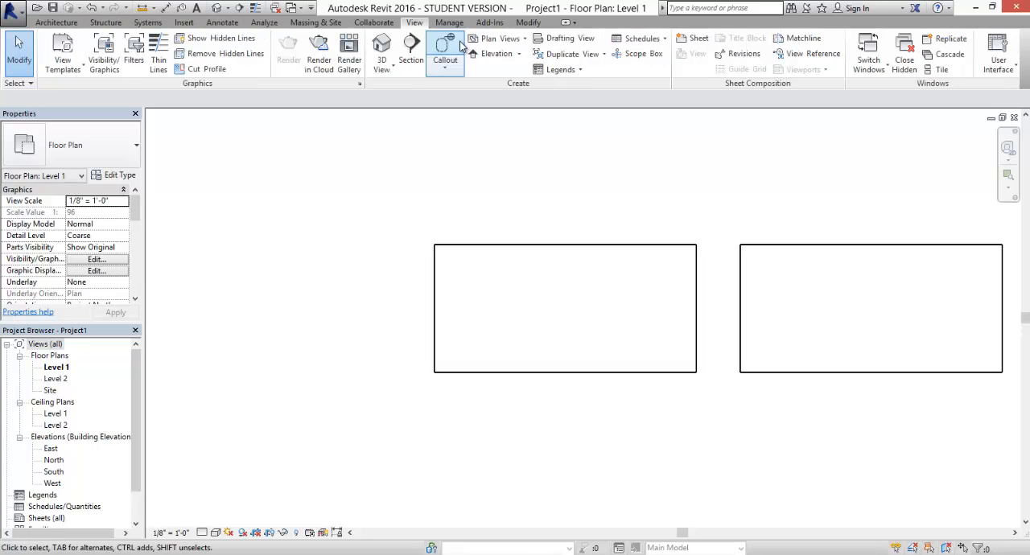
click(381, 50)
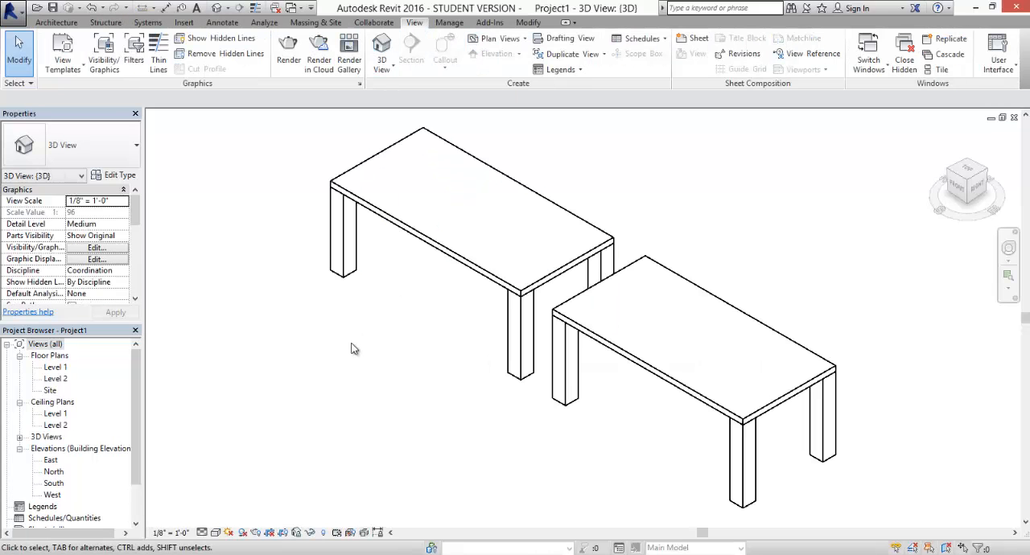
shift+middle_drag(441, 305, 438, 263)
click(438, 264)
click(343, 457)
- In the North elevation, set the left table's Table Height to 42" and apply it
double_click(51, 461)
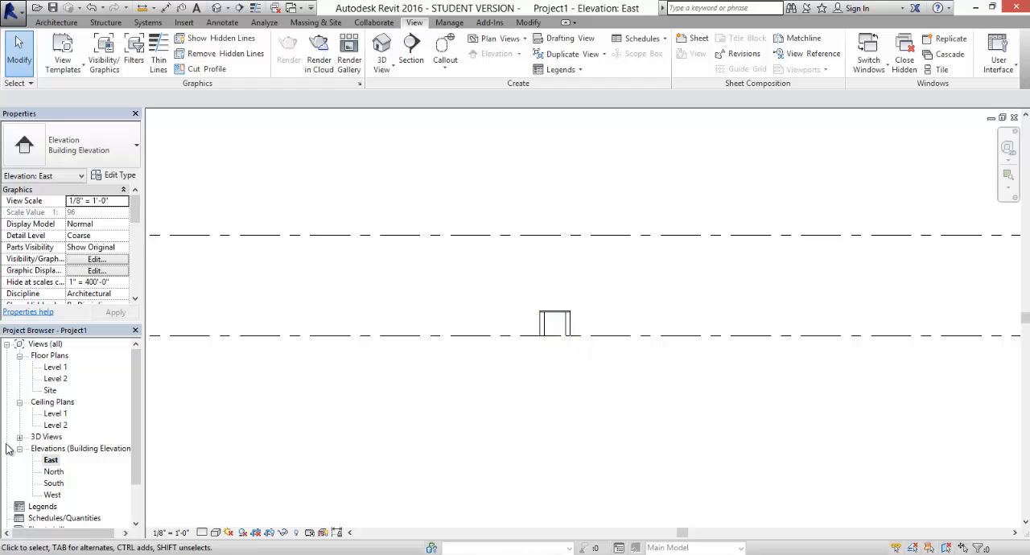
double_click(53, 472)
scroll(563, 326, up, 5)
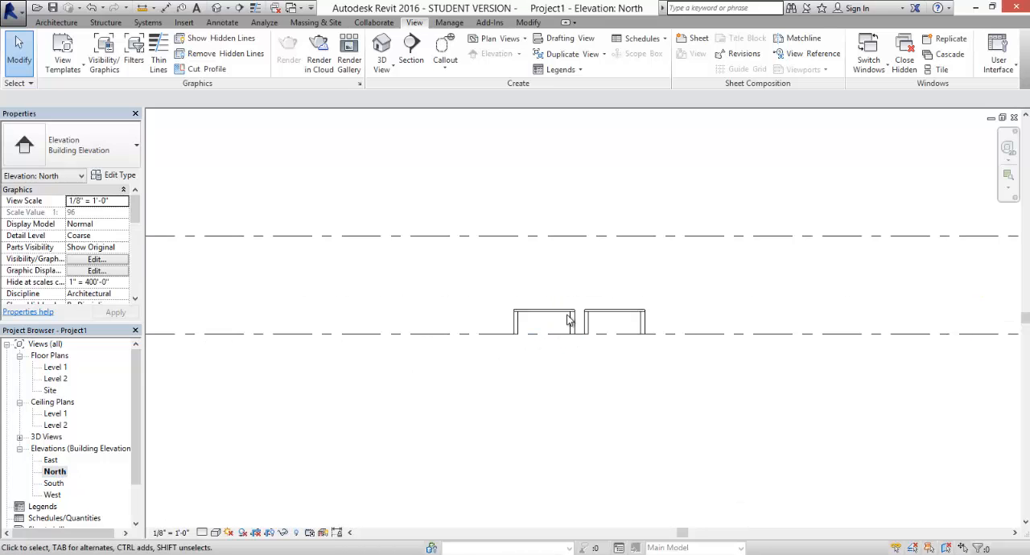
click(579, 307)
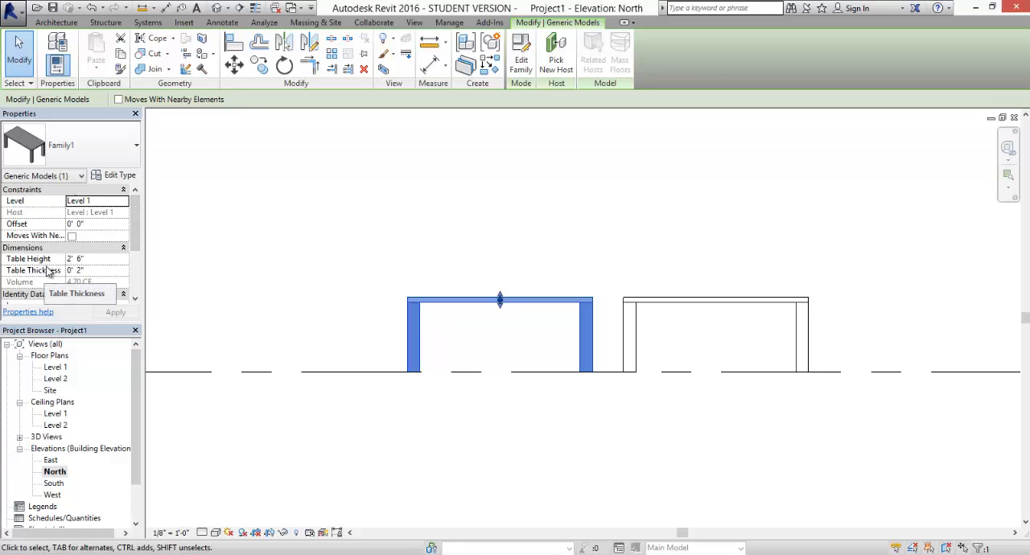
click(90, 260)
drag(86, 259, 55, 260)
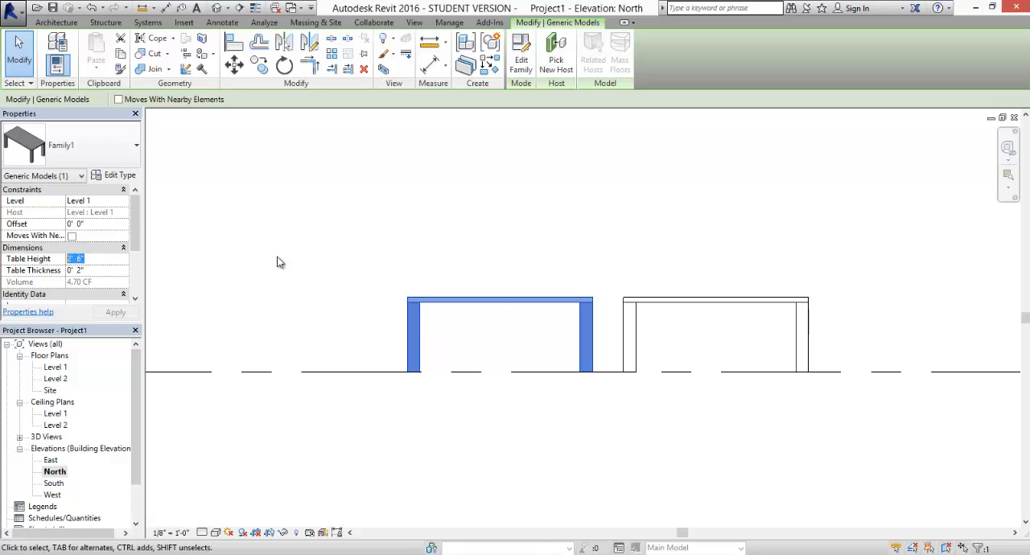
double_click(91, 258)
text(42")
key(Return)
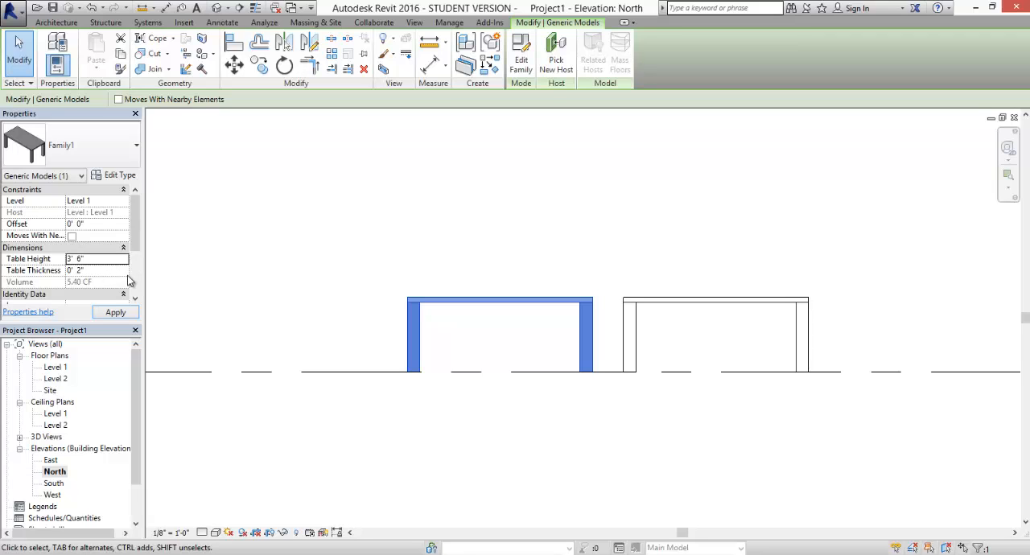
click(115, 313)
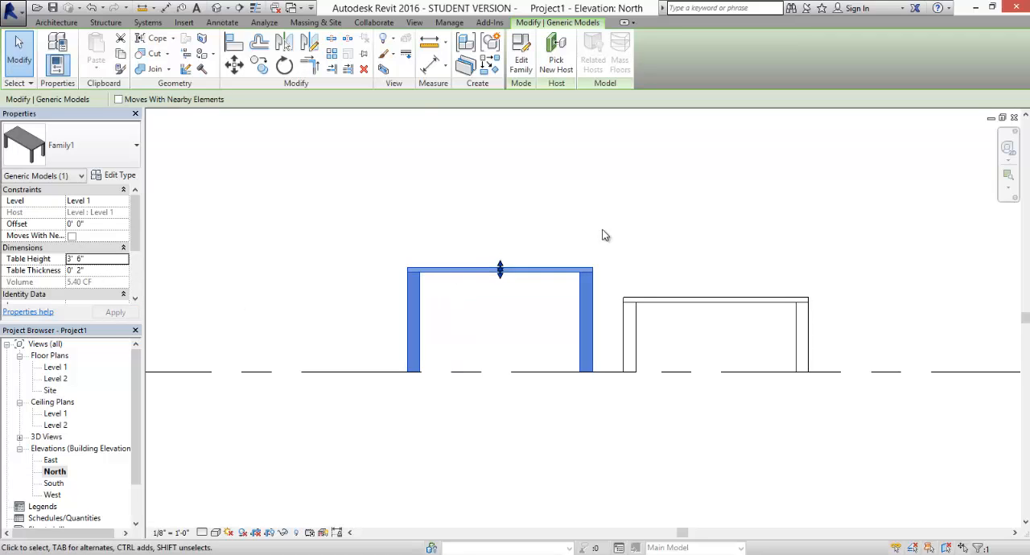
click(476, 323)
- Set the Leg Thickess type parameter to 3" in the taller table's type properties and apply it
scroll(642, 289, up, 3)
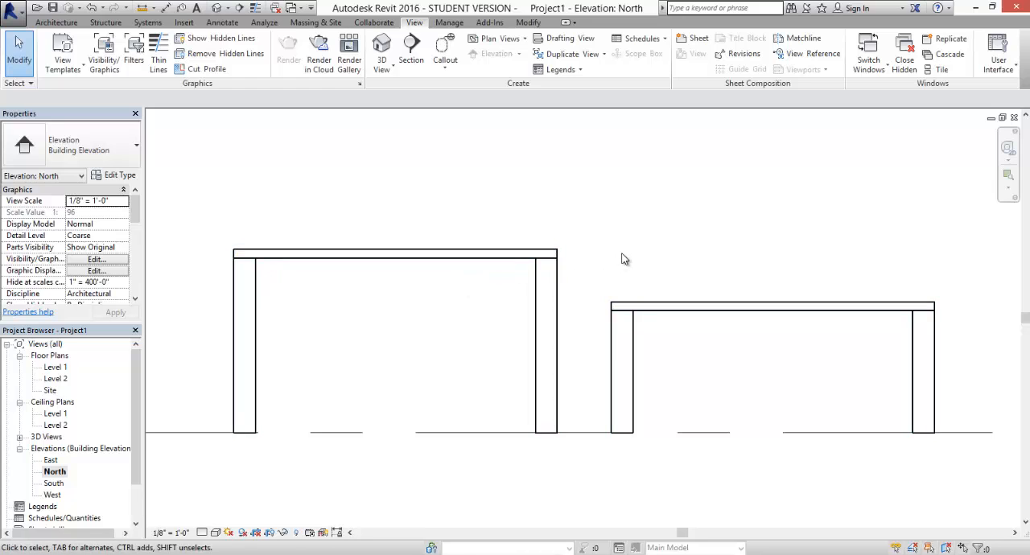
middle_drag(626, 259, 641, 275)
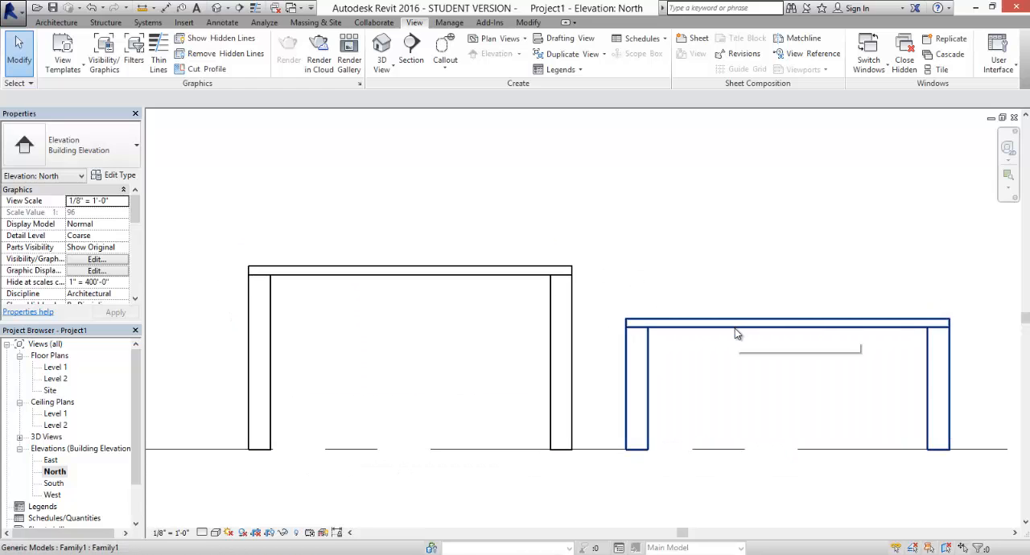
click(380, 278)
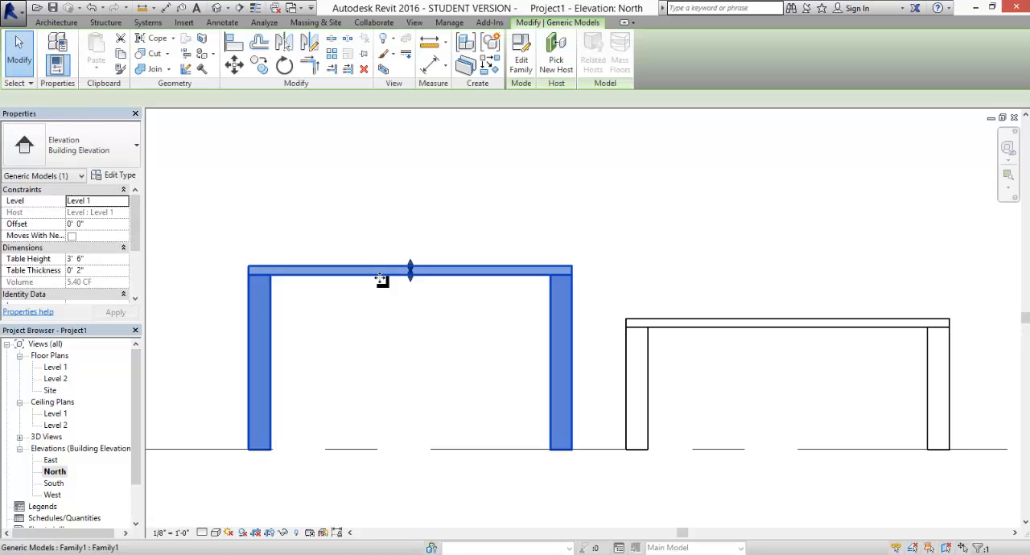
click(119, 175)
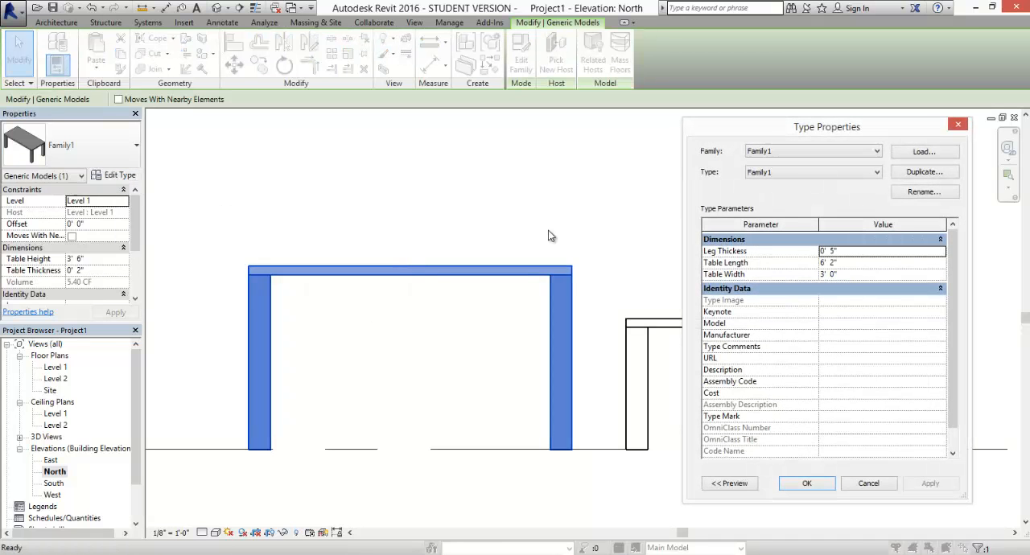
click(835, 252)
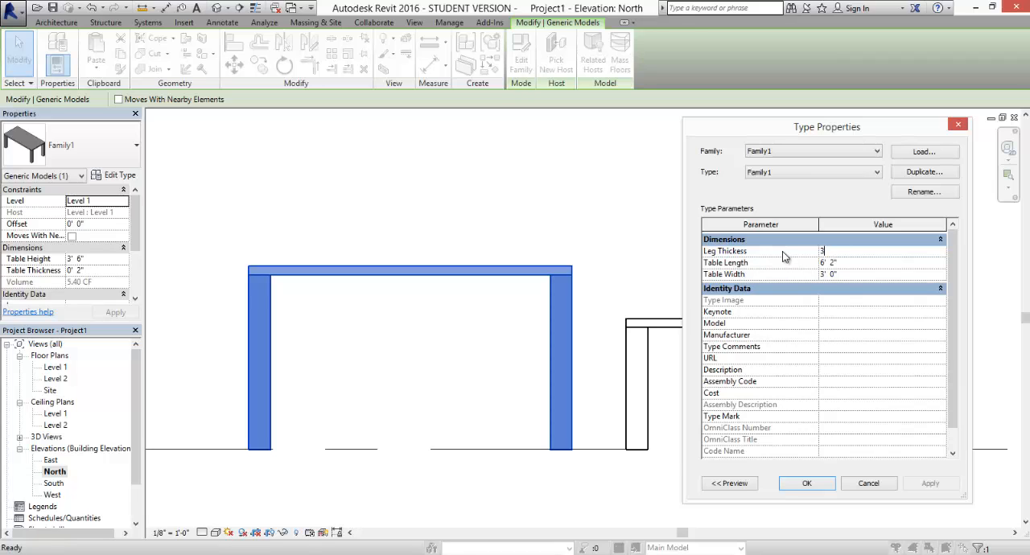
text(3)
key(Return)
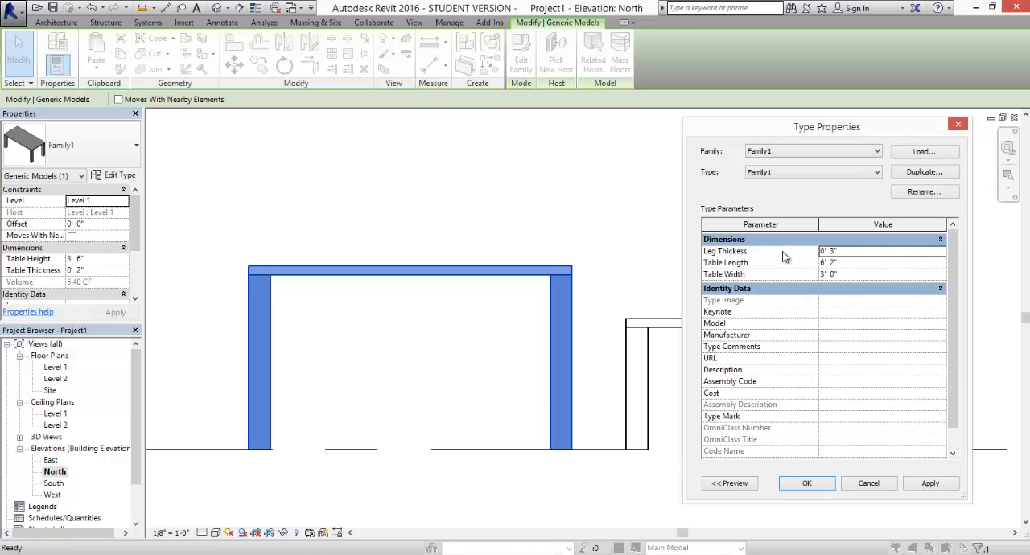
click(935, 486)
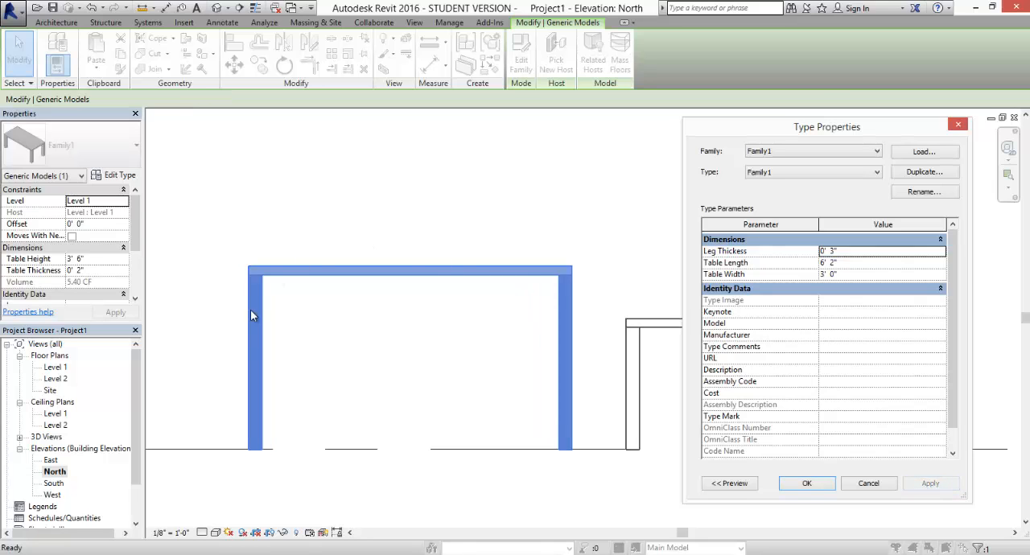
- Close the type properties with the changes accepted and open the project's default 3D view to inspect both tables
click(808, 483)
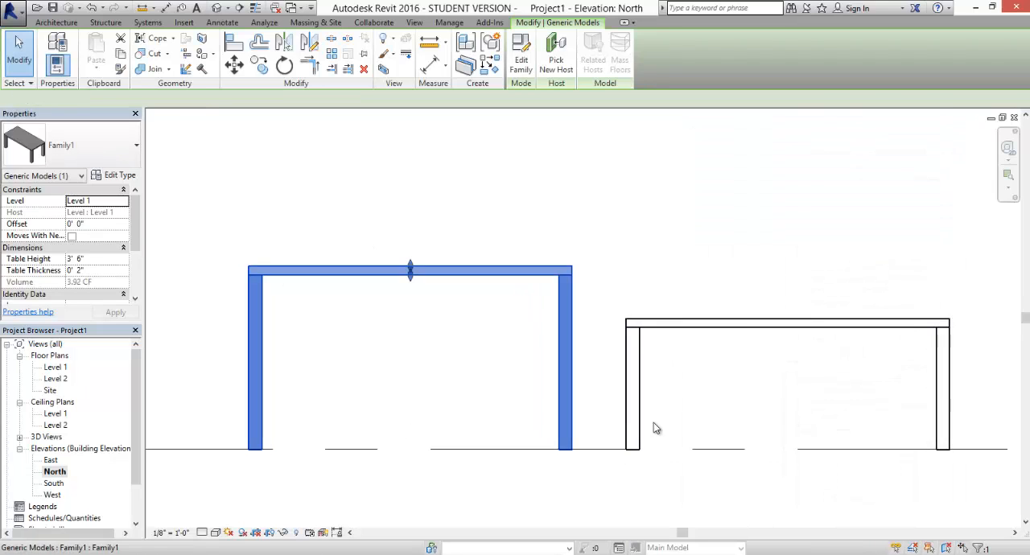
double_click(46, 437)
double_click(51, 448)
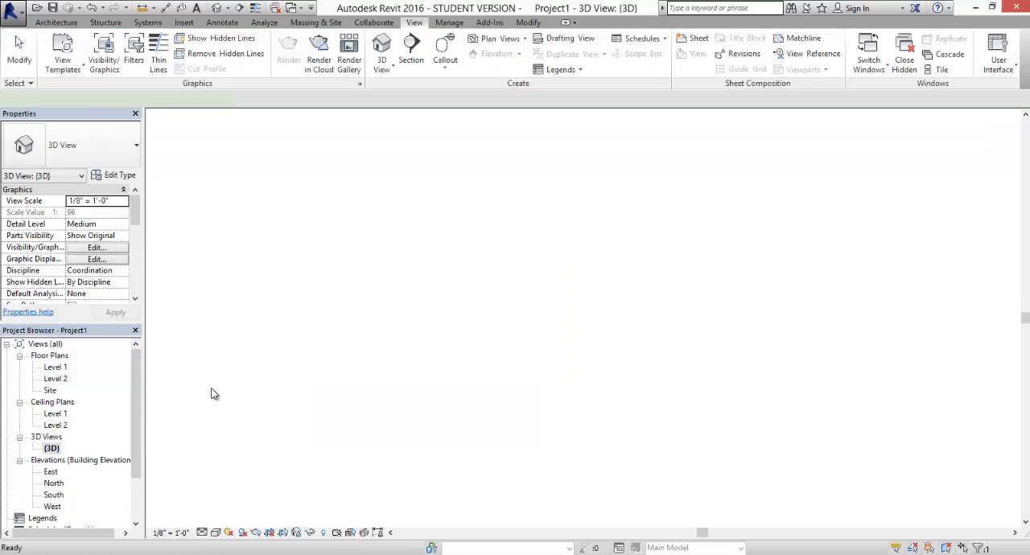
middle_drag(408, 375, 450, 324)
click(451, 356)
- Set the Table Length type parameter to 5' in the shorter table's type properties and apply it
click(423, 275)
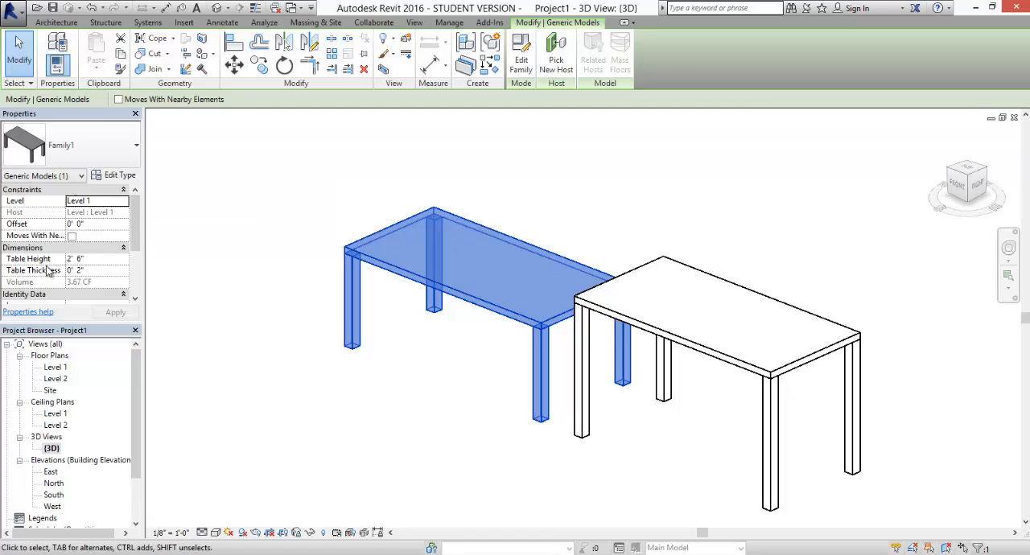
click(117, 175)
click(842, 275)
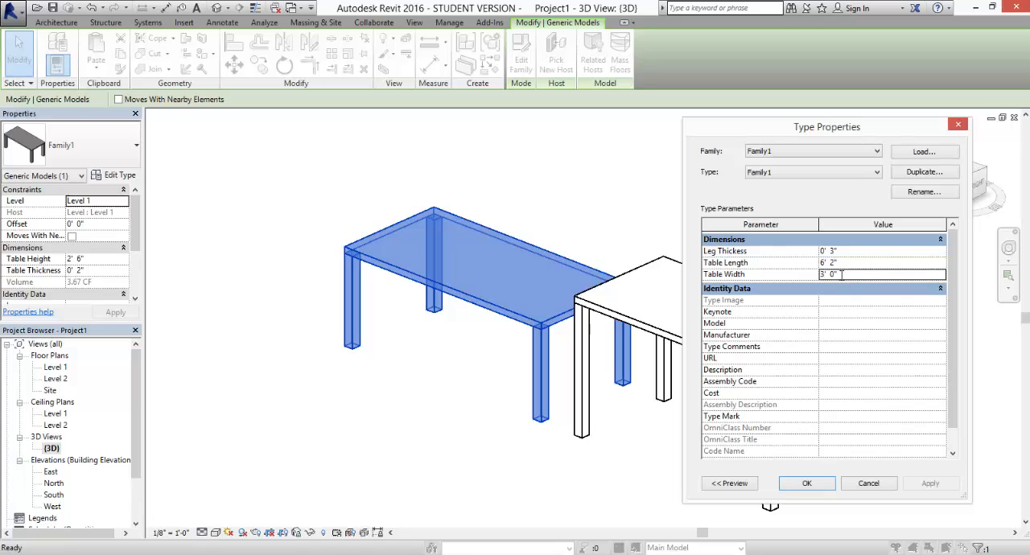
drag(845, 274, 816, 274)
click(848, 262)
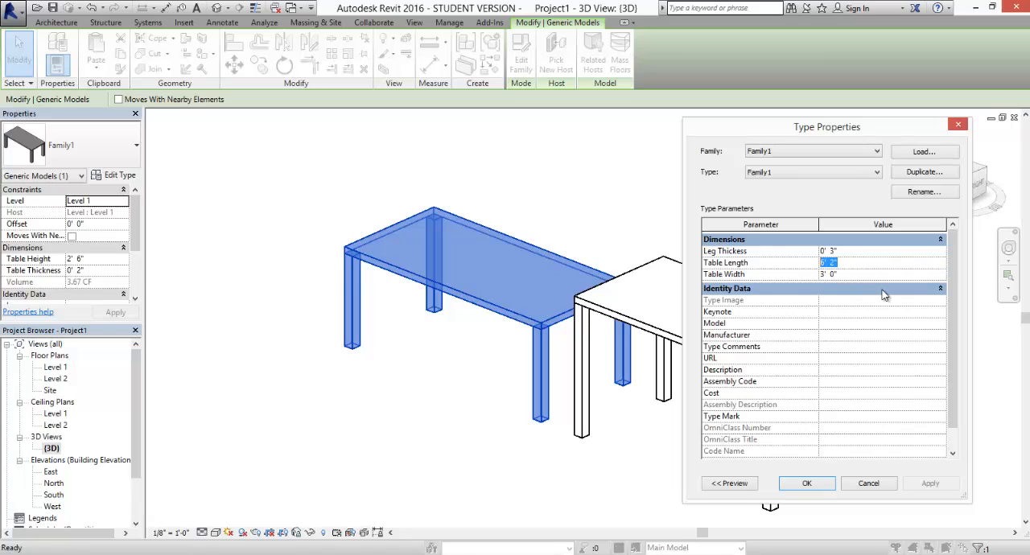
text(5)
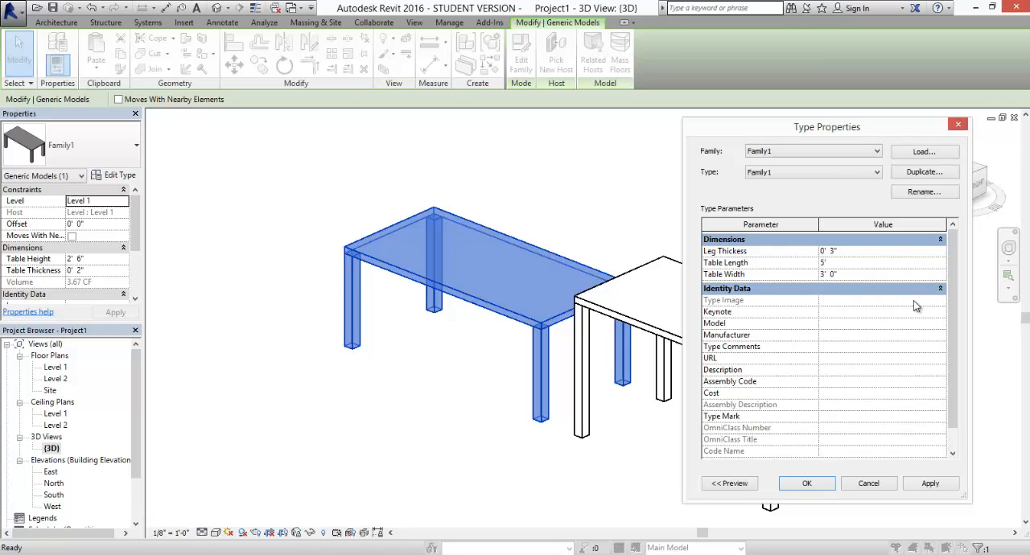
click(931, 486)
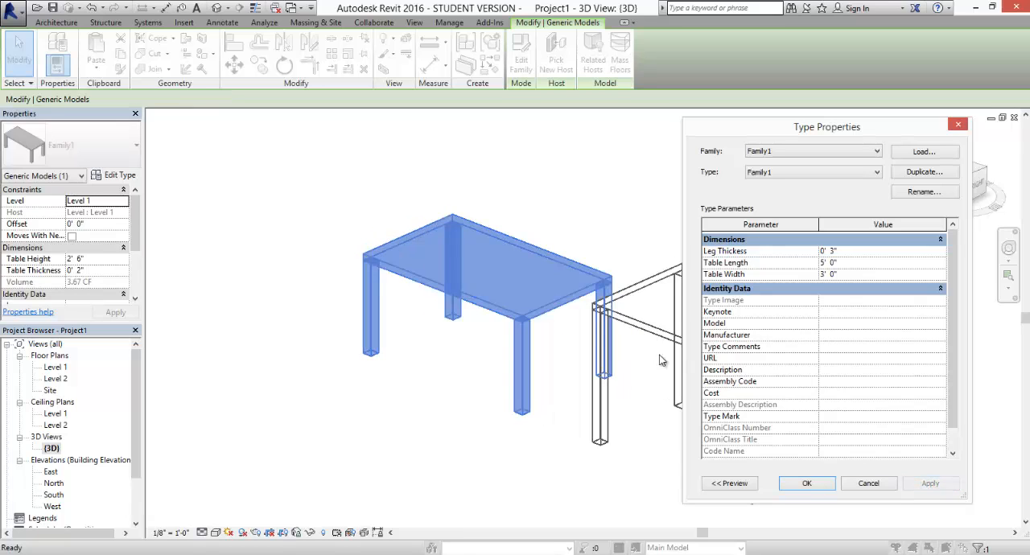
click(807, 485)
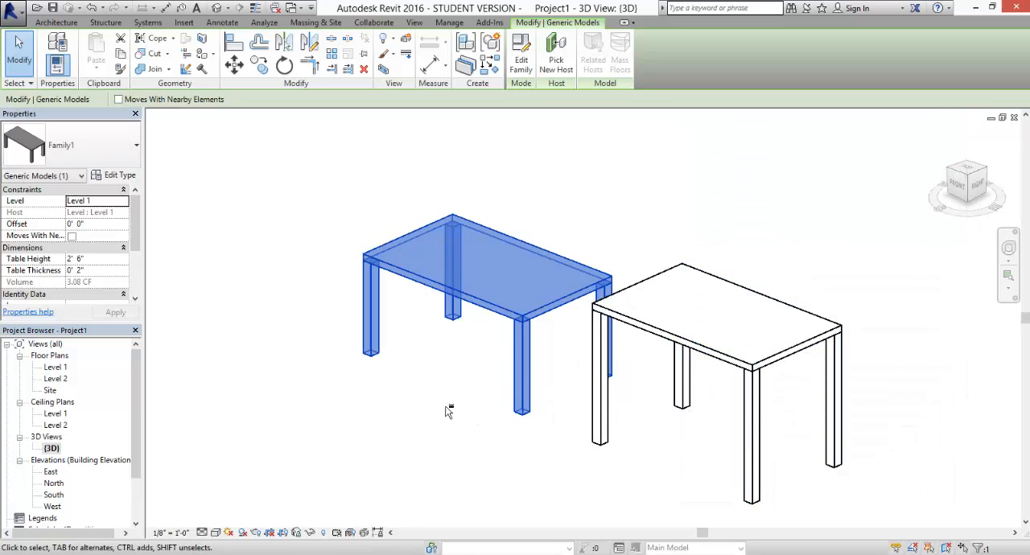
- Cycle through the open project and family views to examine the tables, ending in the project's 3D view
key(ctrl+Tab)
key(ctrl+Tab)
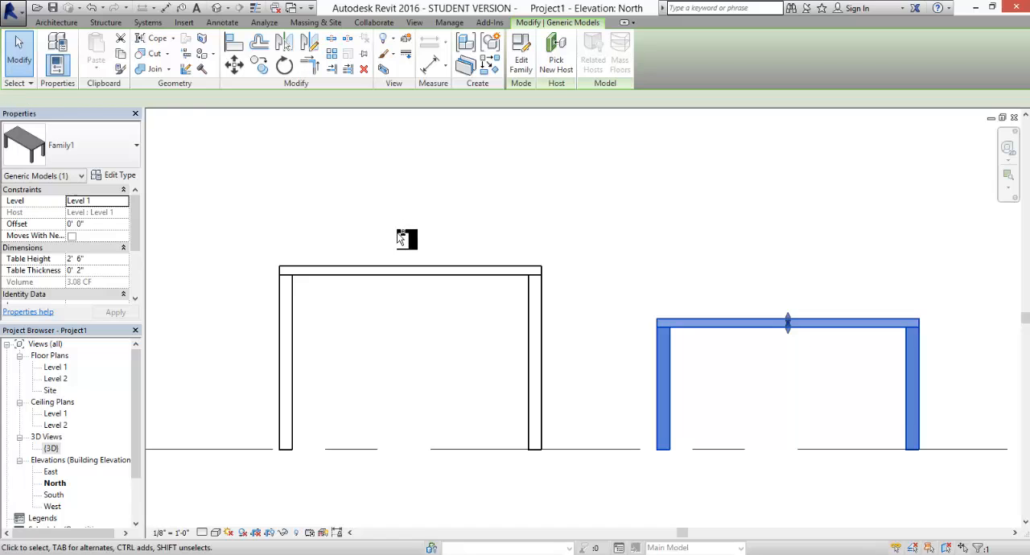
key(ctrl+Tab)
key(ctrl+Tab)
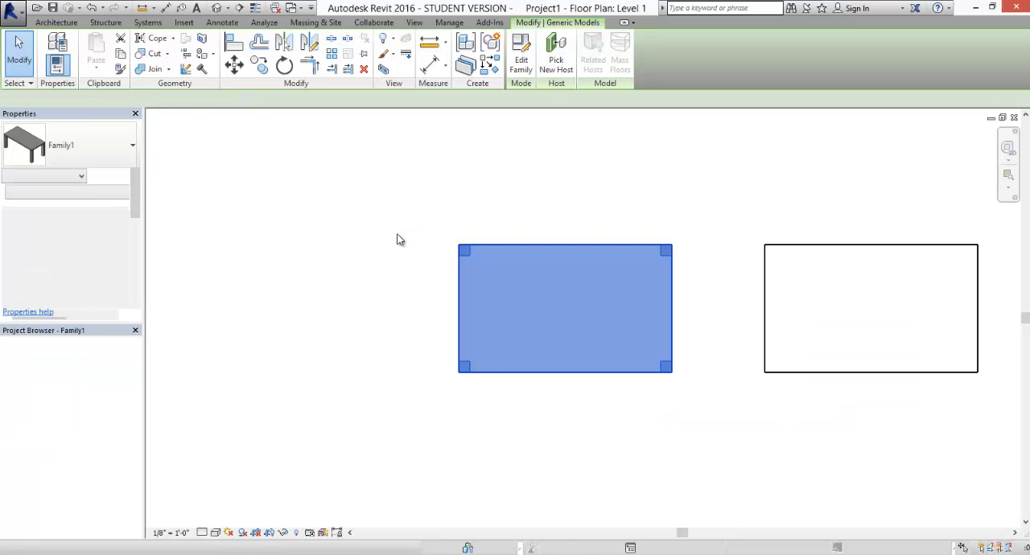
key(ctrl+Tab)
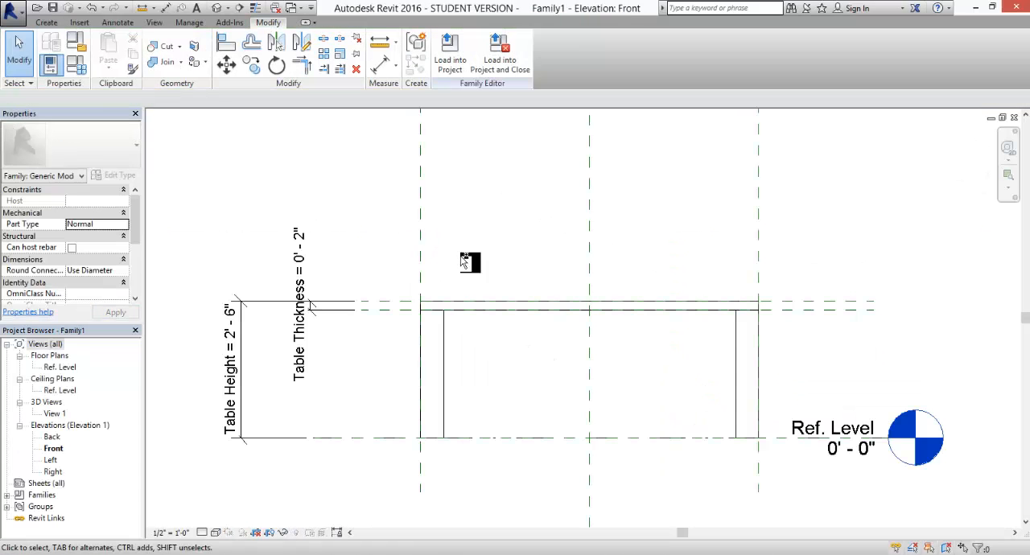
key(ctrl+Tab)
scroll(629, 316, down, 3)
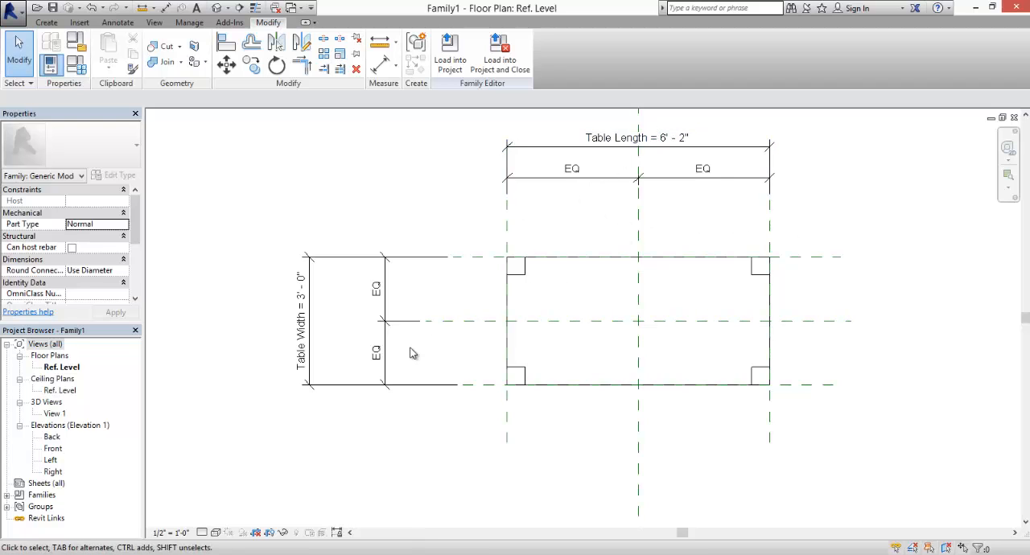
key(ctrl+Tab)
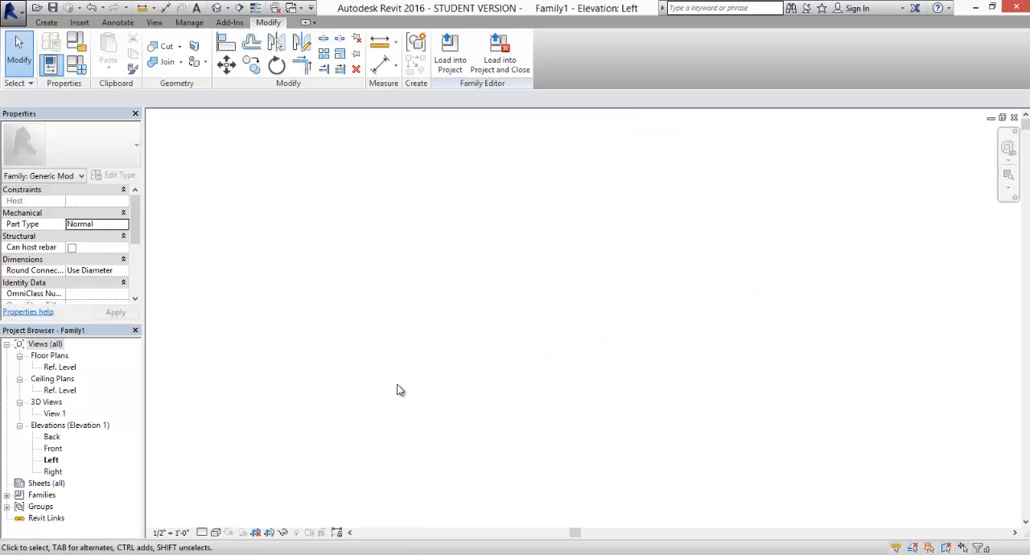
key(ctrl+Tab)
- Set the shorter table's Table Thickness instance parameter to 3", apply it and deselect the table
shift+middle_drag(387, 396, 467, 300)
click(468, 295)
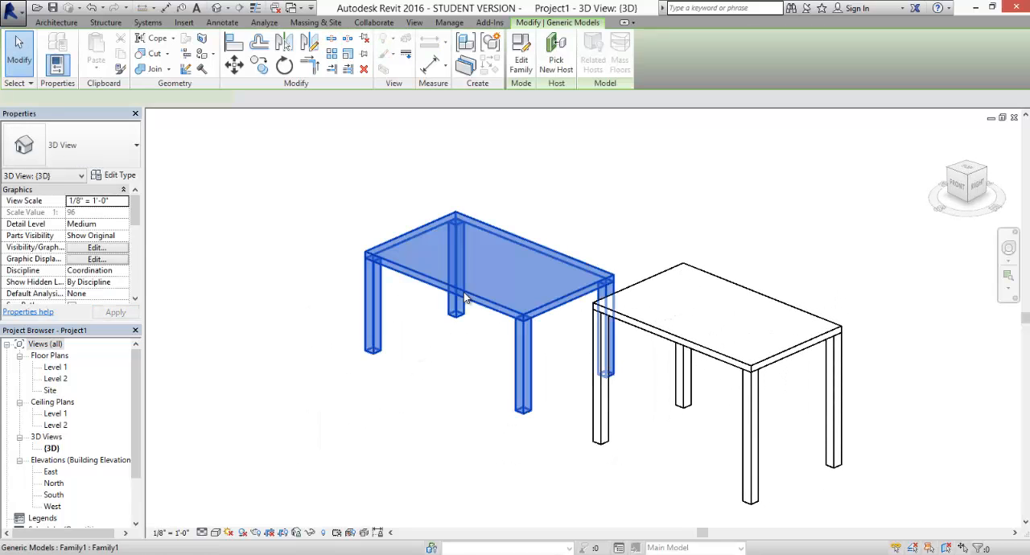
click(95, 271)
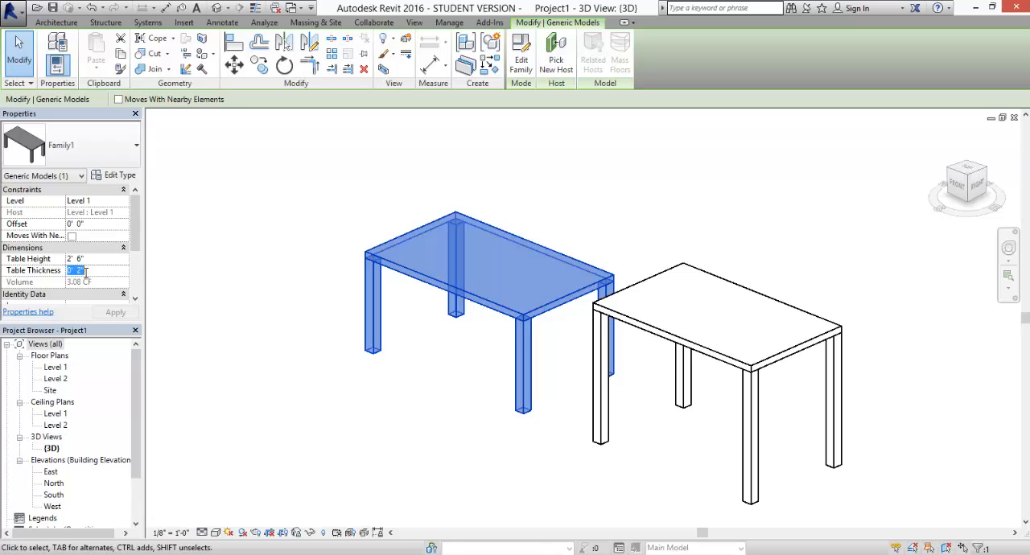
text(3")
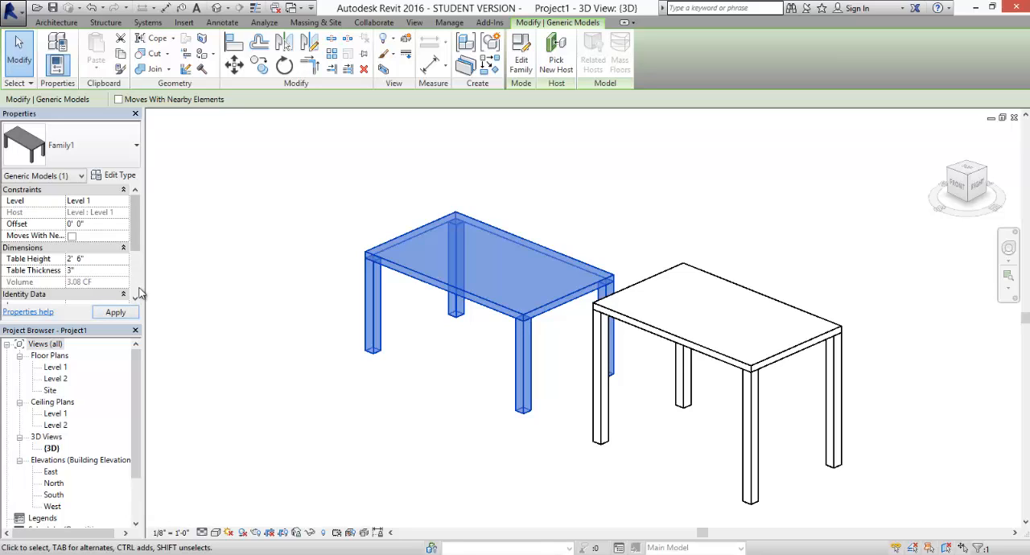
click(116, 312)
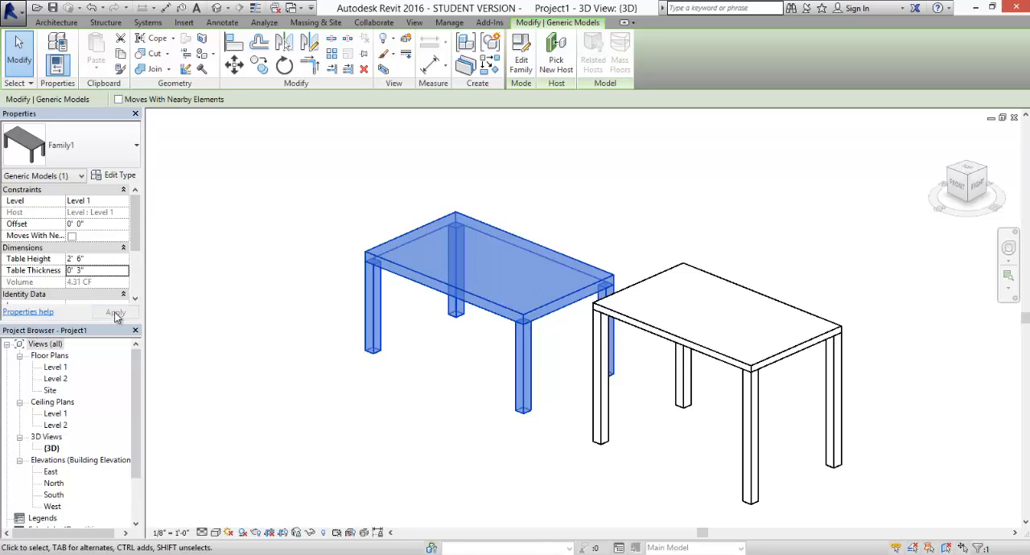
click(428, 414)
mouse_move(442, 411)
shift+middle_down()
mouse_move(597, 283)
mouse_move(622, 391)
mouse_move(455, 444)
mouse_move(472, 405)
mouse_move(447, 413)
shift+middle_up()
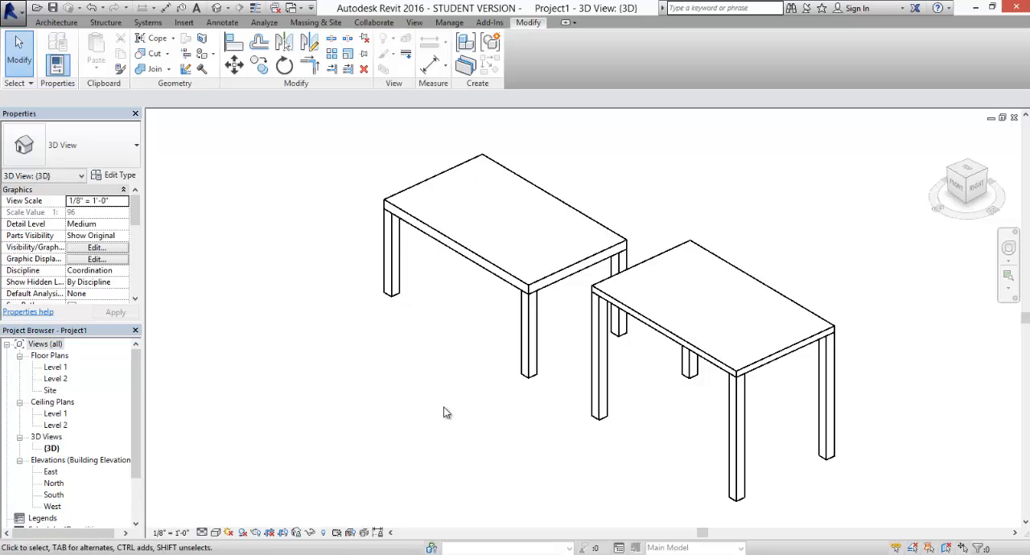